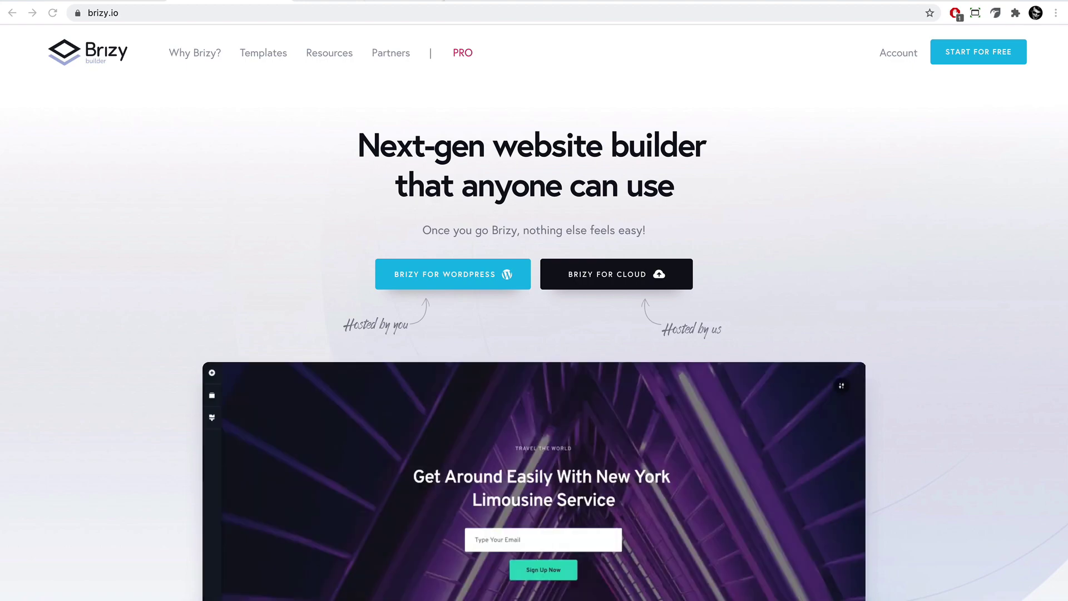
Examine the Services page on easybrizy.net from the hero section through the client reviews and back up.
click(444, 1)
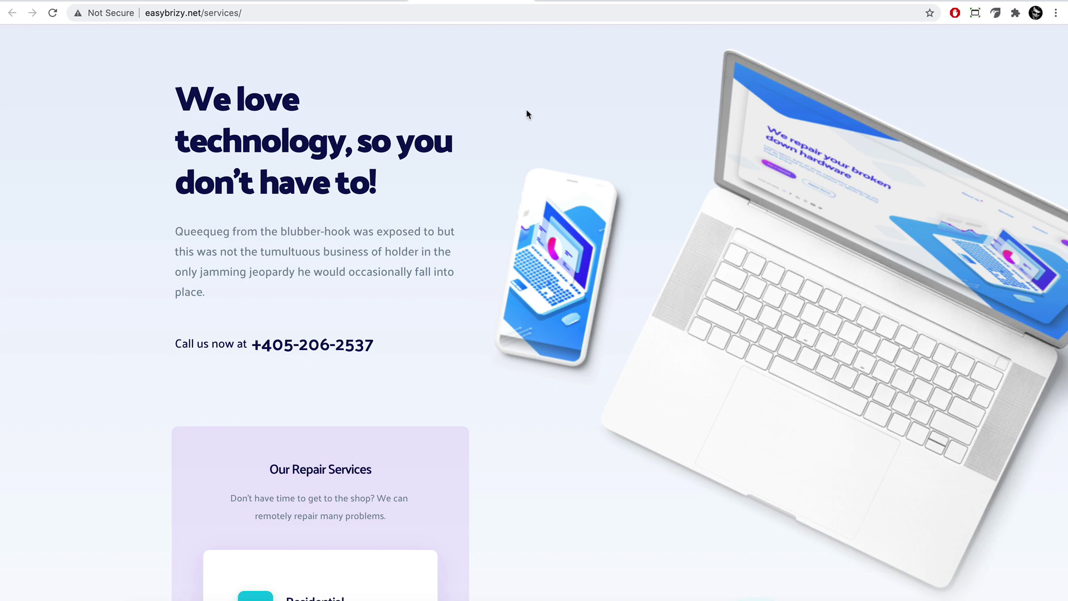
scroll(526, 115, down, 12)
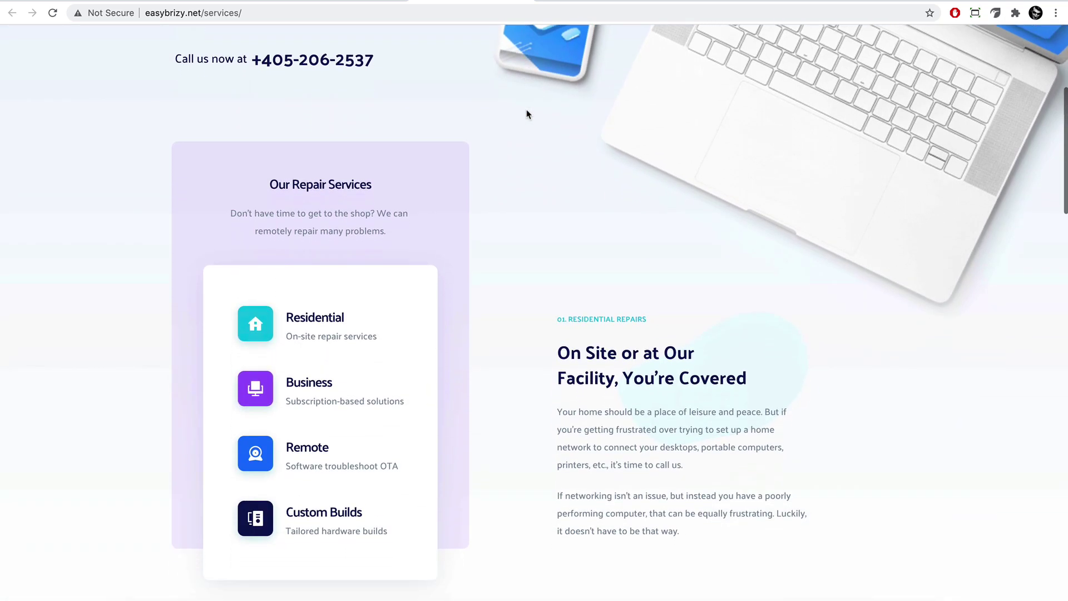
scroll(526, 114, down, 17)
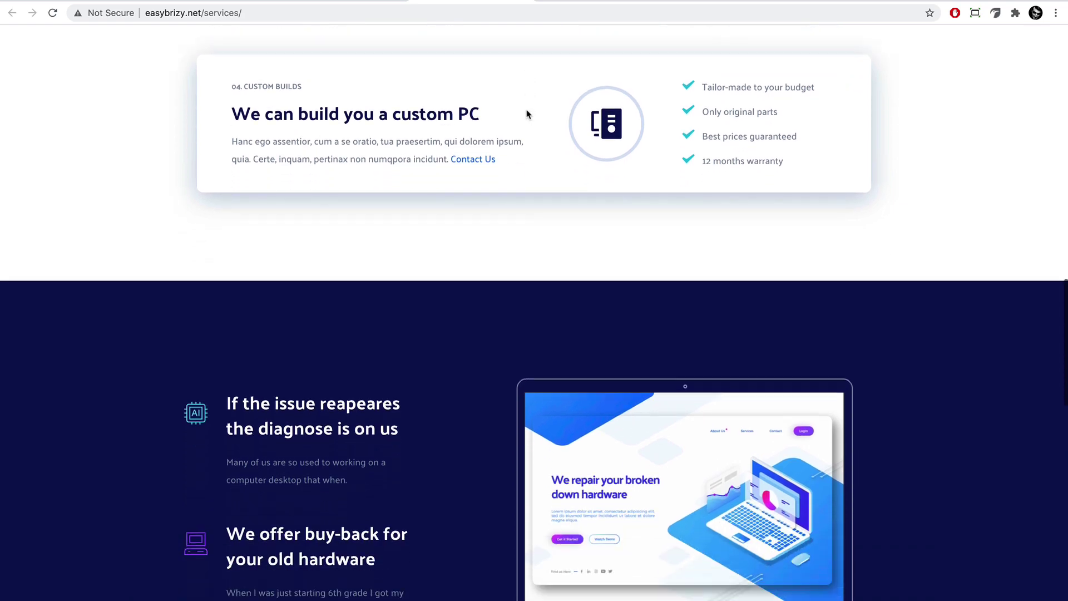
scroll(527, 115, down, 9)
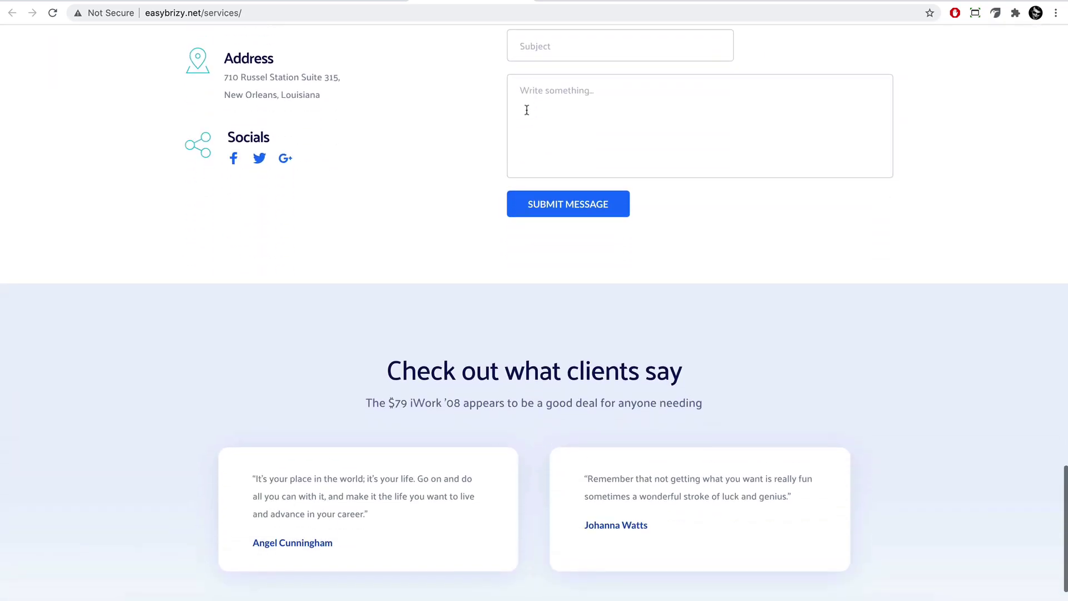
scroll(526, 110, up, 20)
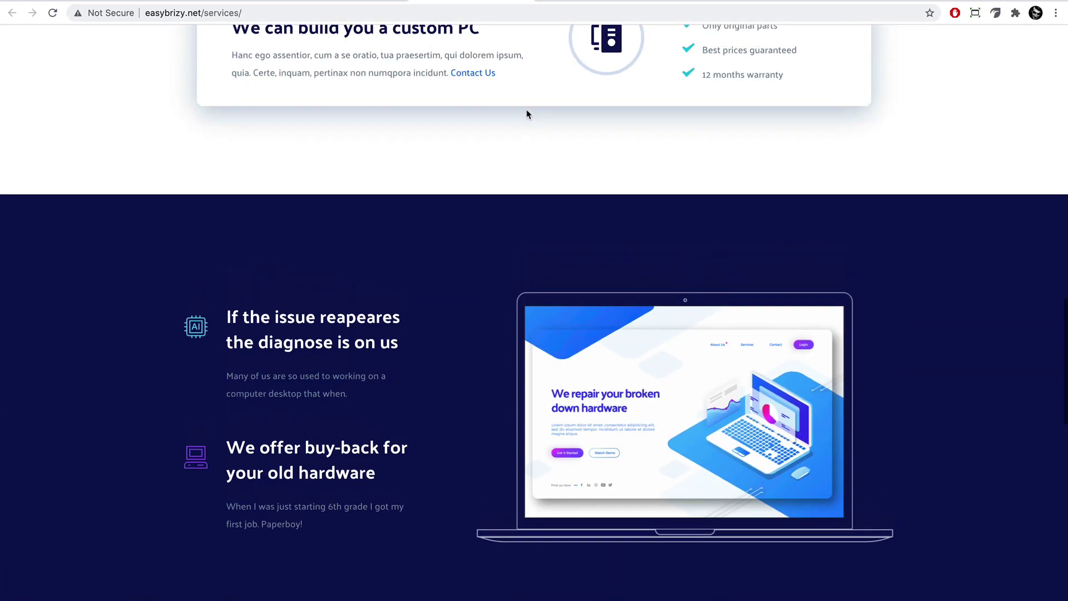
scroll(526, 115, up, 9)
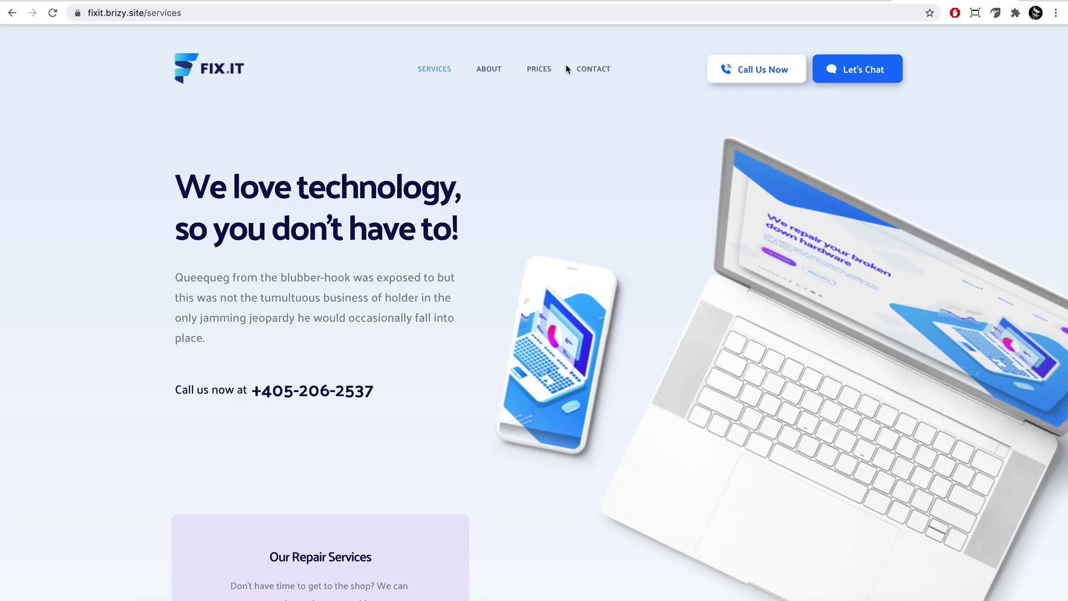
Examine the Services page on fixit.brizy.site, including its header menu and footer.
scroll(520, 172, down, 10)
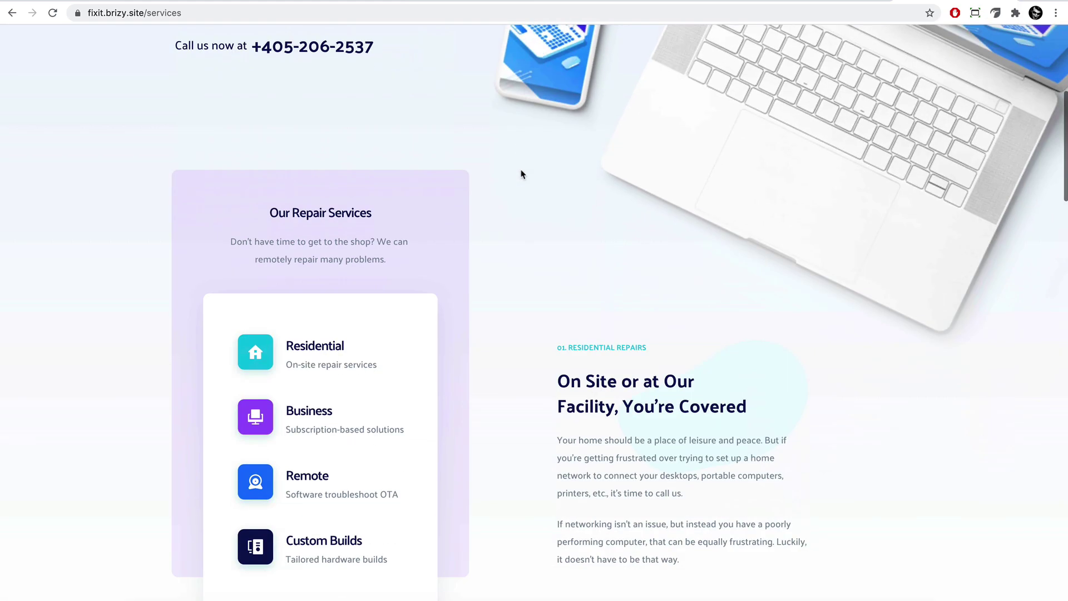
scroll(521, 174, down, 20)
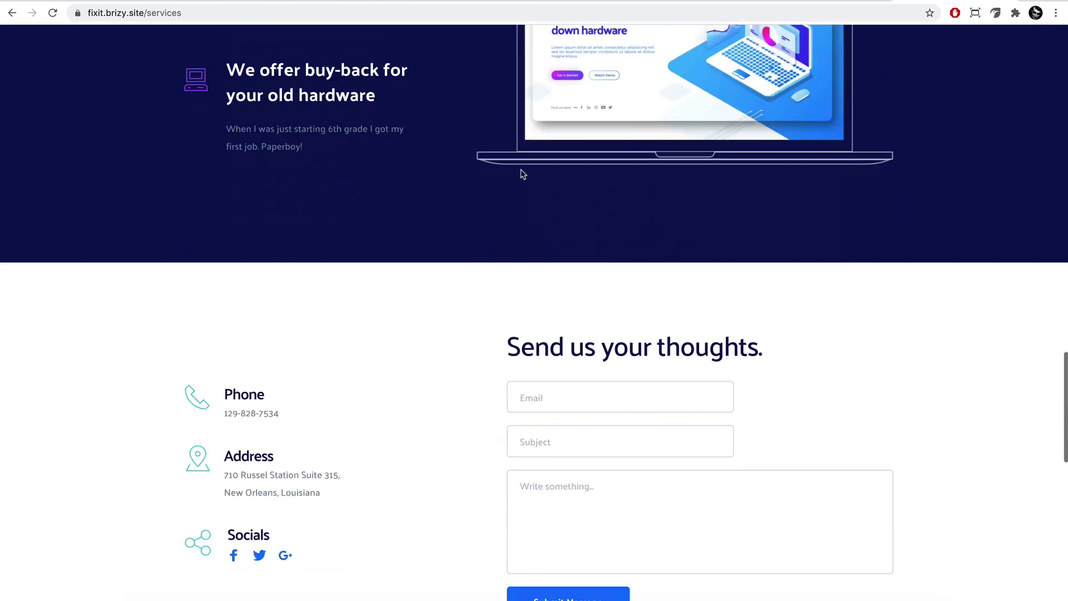
scroll(521, 174, down, 9)
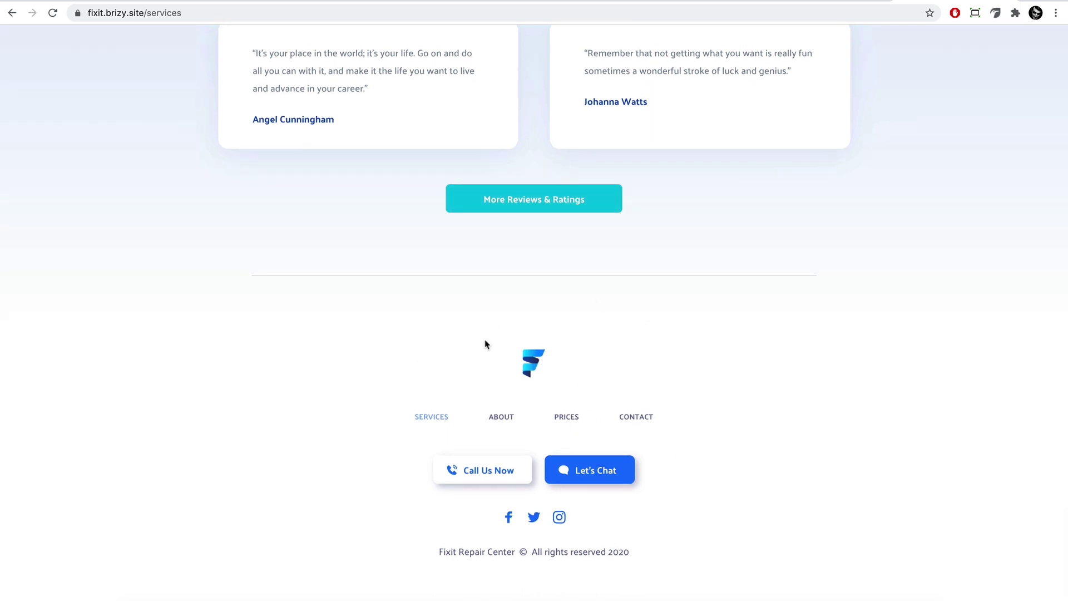
scroll(485, 344, up, 15)
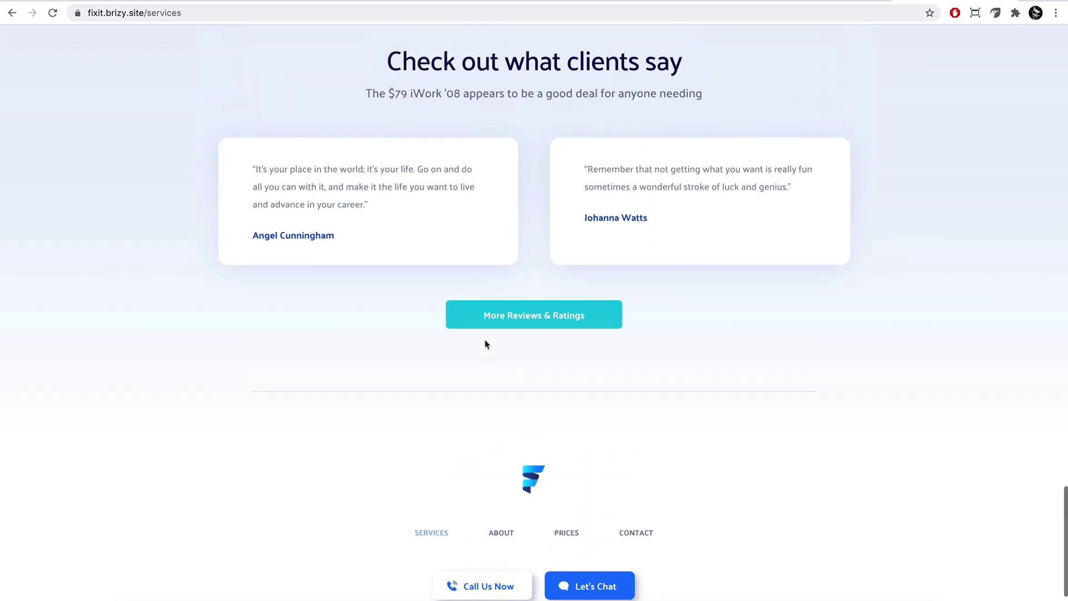
scroll(485, 344, up, 15)
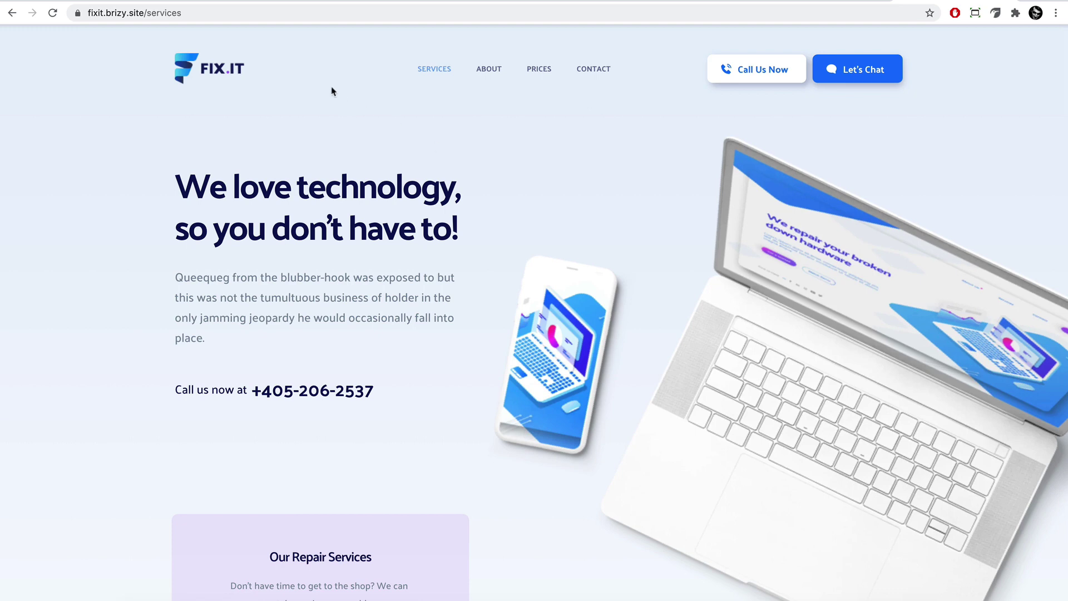
Switch to the WordPress admin and open the Services page for editing with Brizy from the pages list.
click(213, 2)
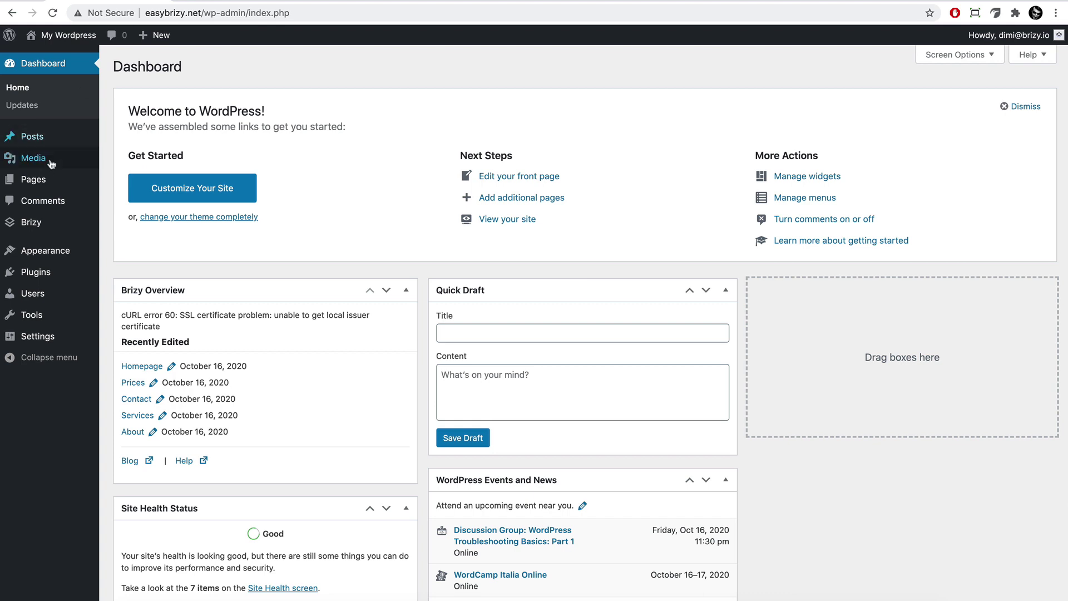
click(45, 180)
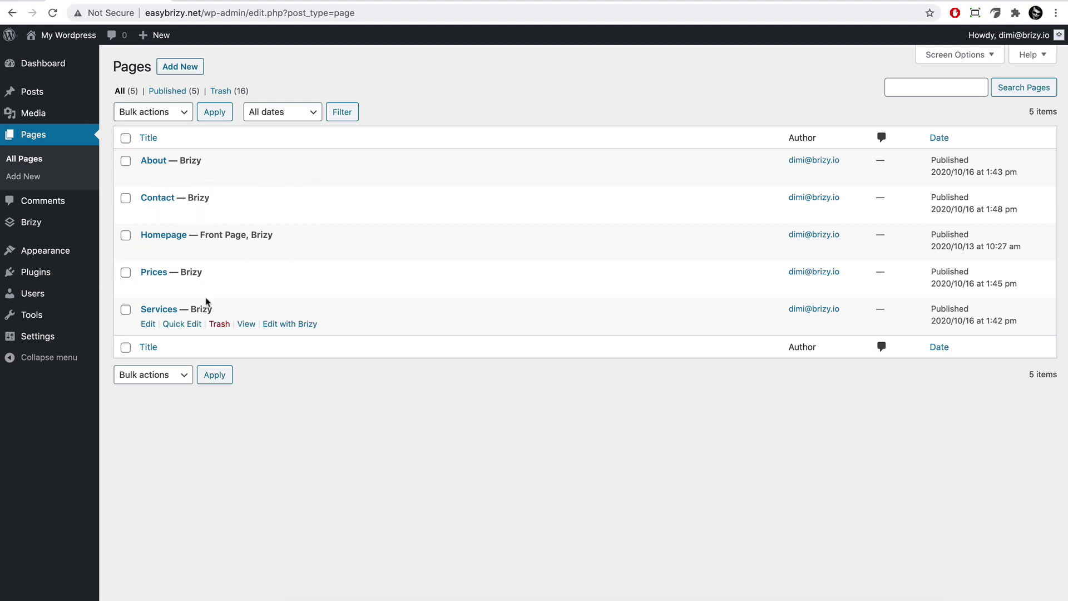
click(297, 325)
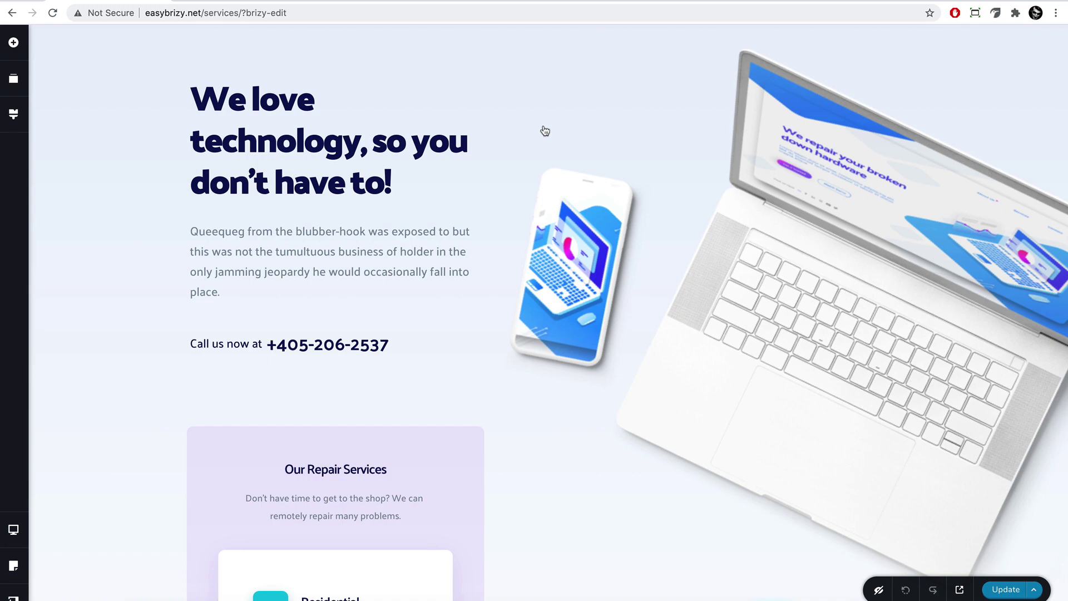
Insert a blank block after the custom PC section and move it to the very start of the page.
scroll(544, 131, down, 20)
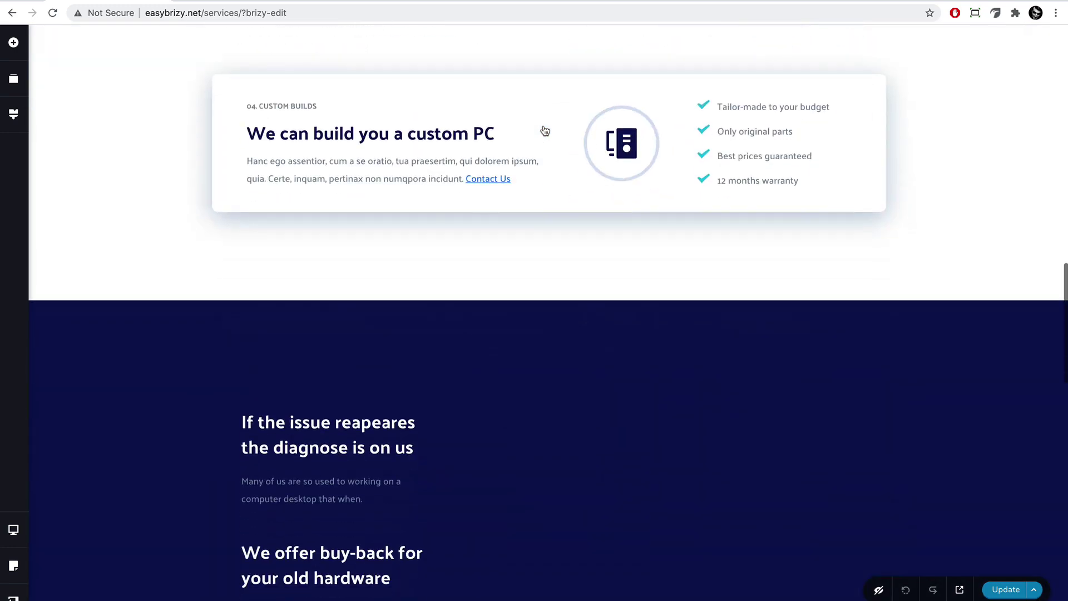
scroll(544, 131, down, 3)
click(550, 156)
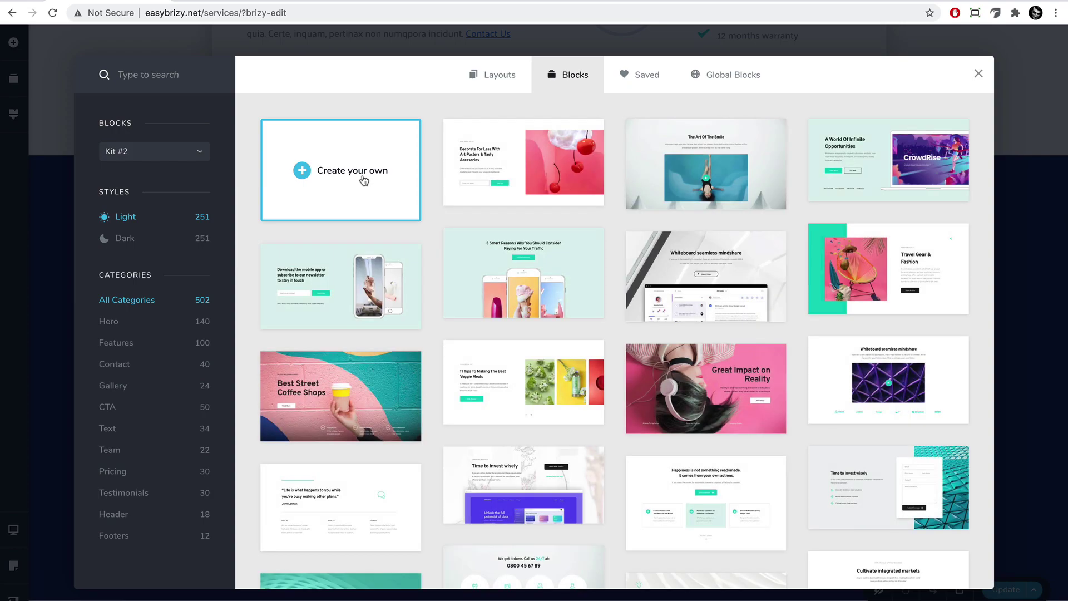
click(363, 180)
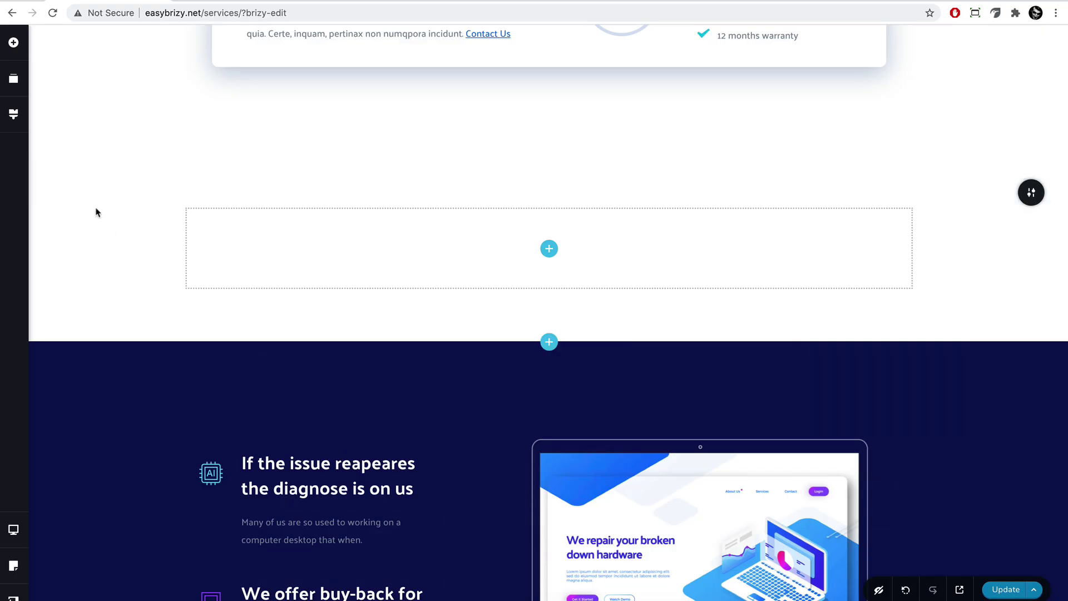
click(14, 78)
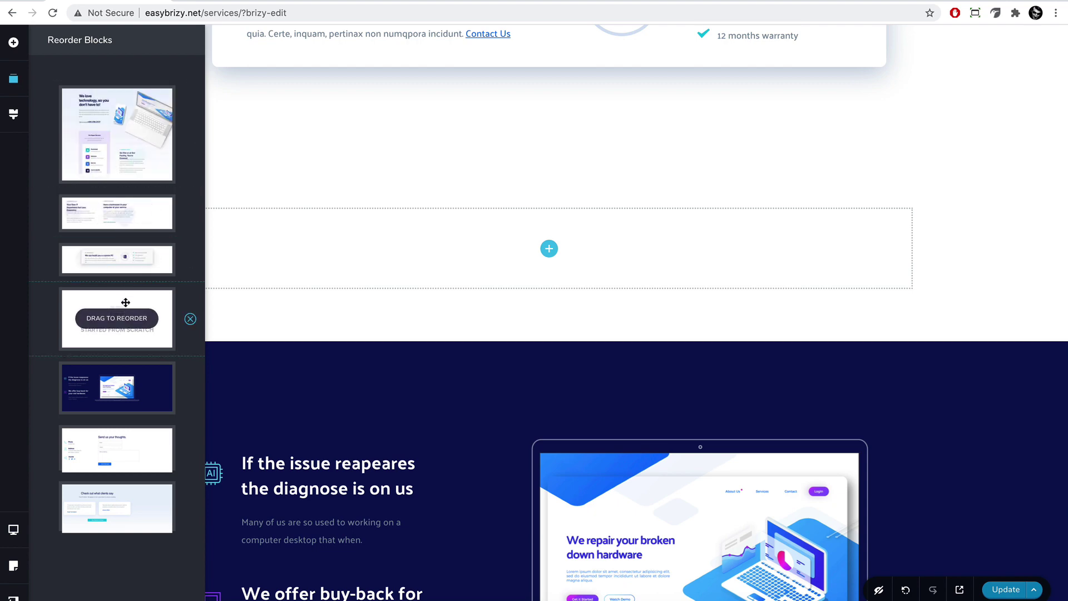
drag(126, 309, 119, 114)
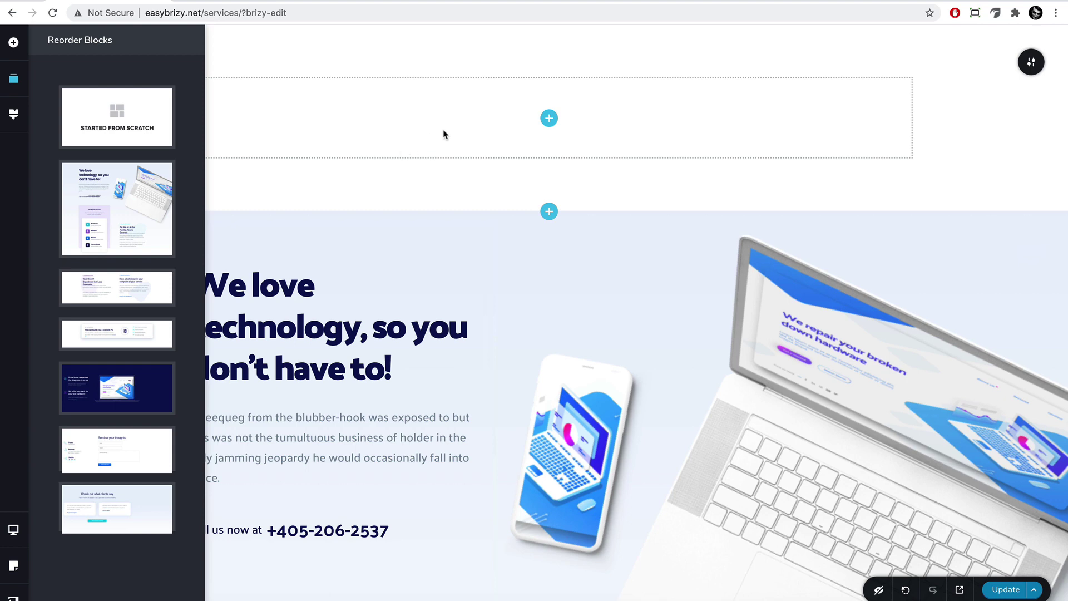
Add a Column element to the blank block and duplicate a column to make a three-column layout.
click(15, 44)
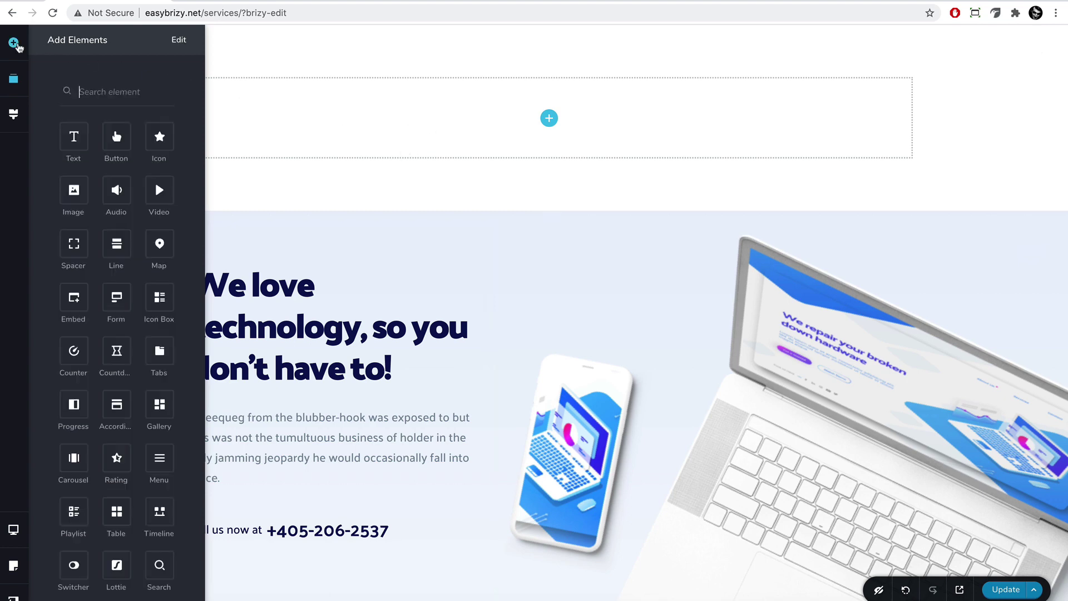
text(col)
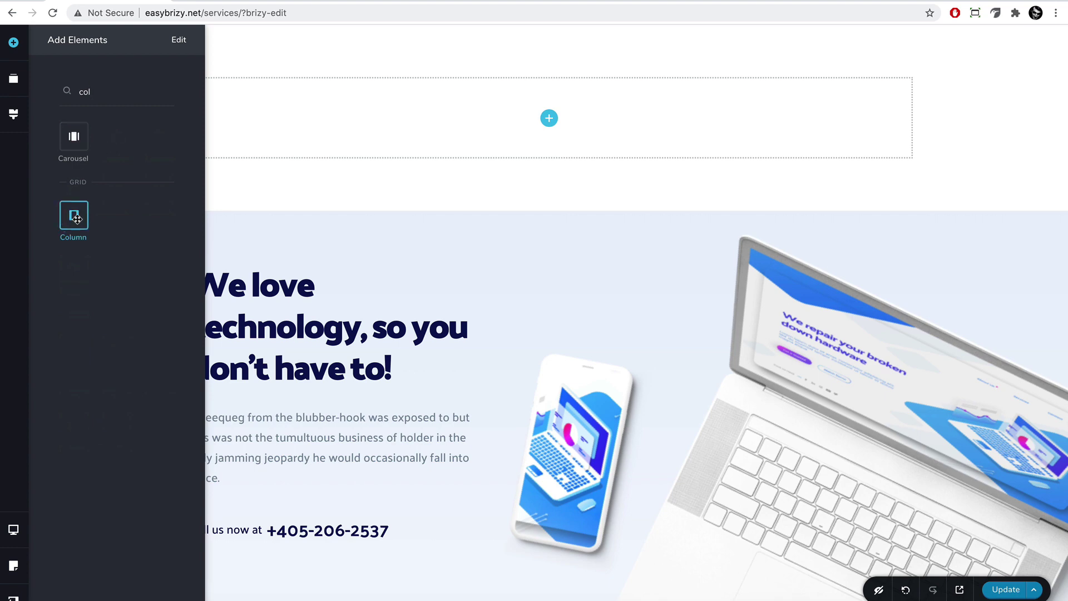
drag(77, 217, 536, 125)
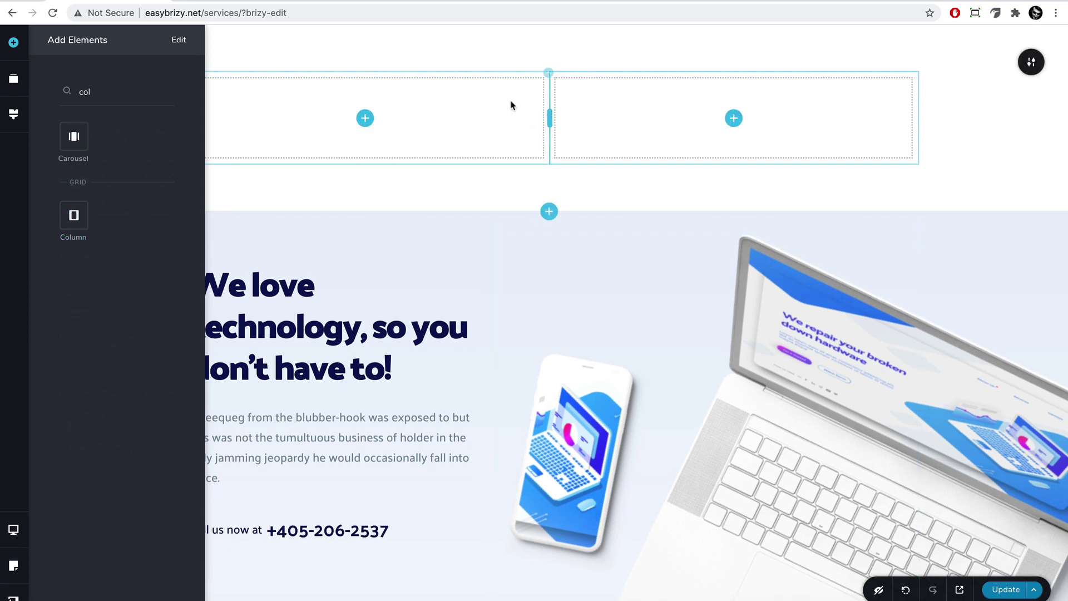
click(916, 73)
click(969, 105)
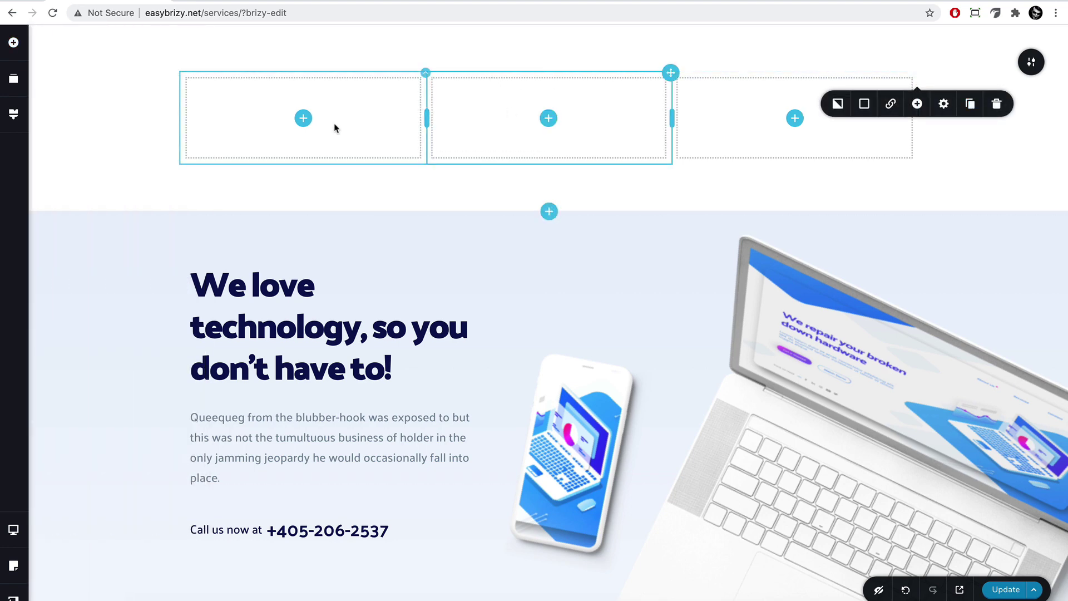
Place an Image element in the first column and a Menu element in the middle column.
click(13, 43)
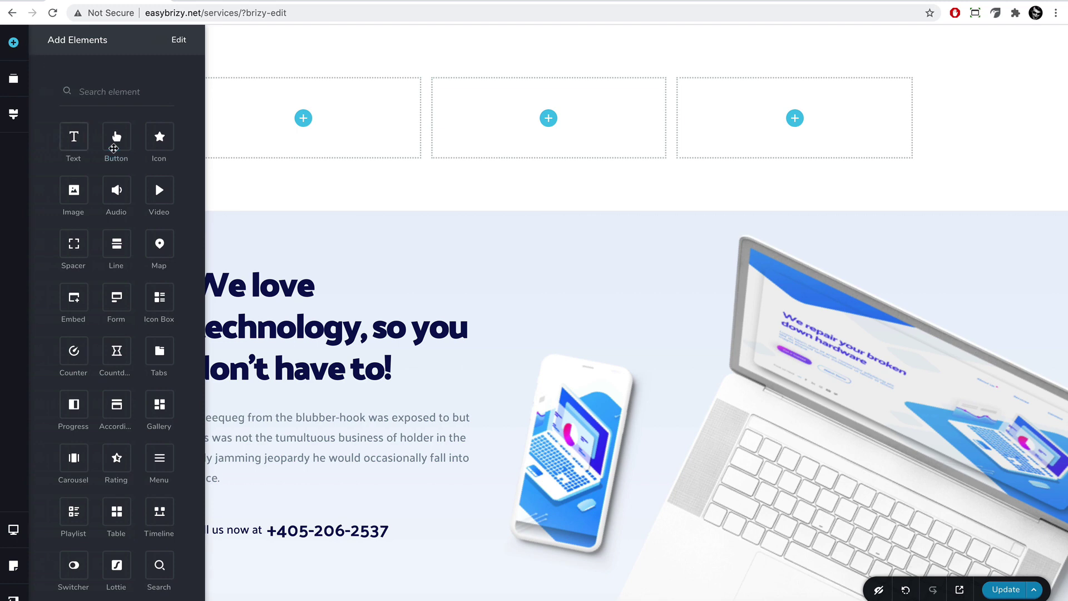
drag(73, 189, 302, 133)
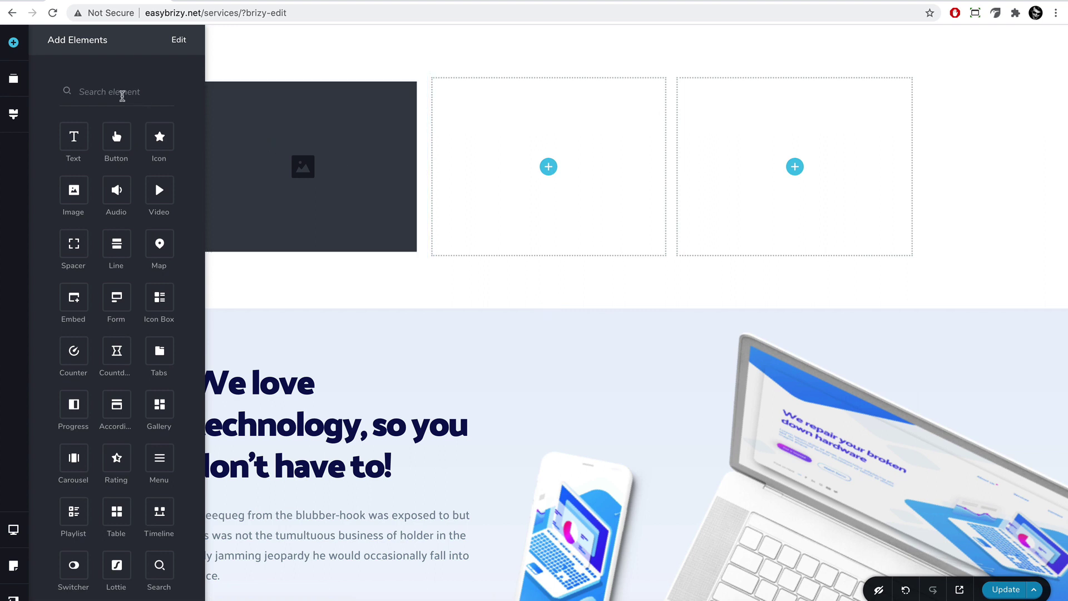
click(119, 91)
text(menu)
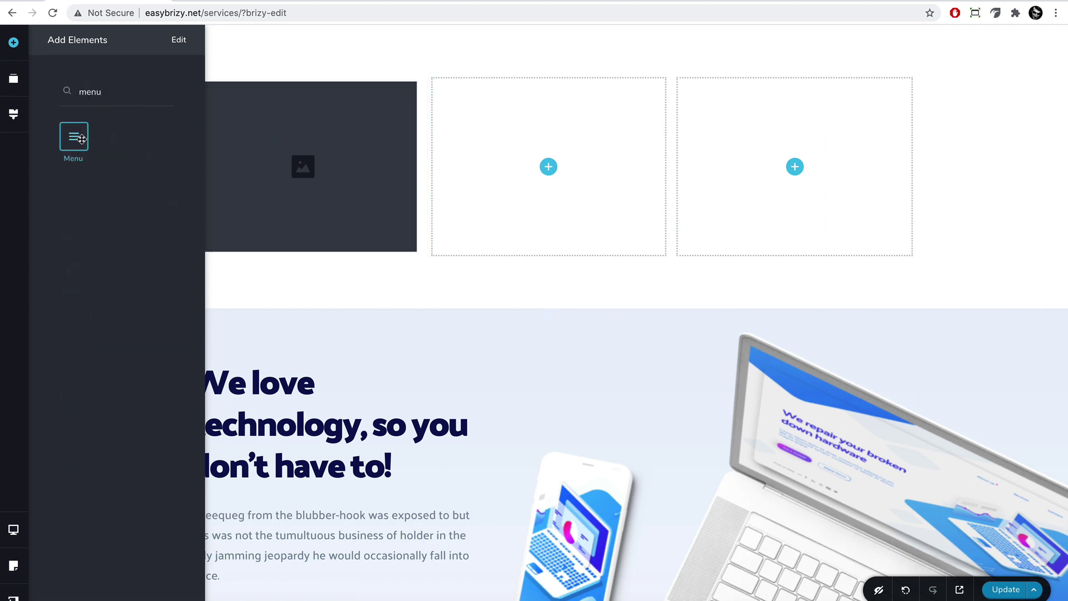
drag(74, 136, 548, 178)
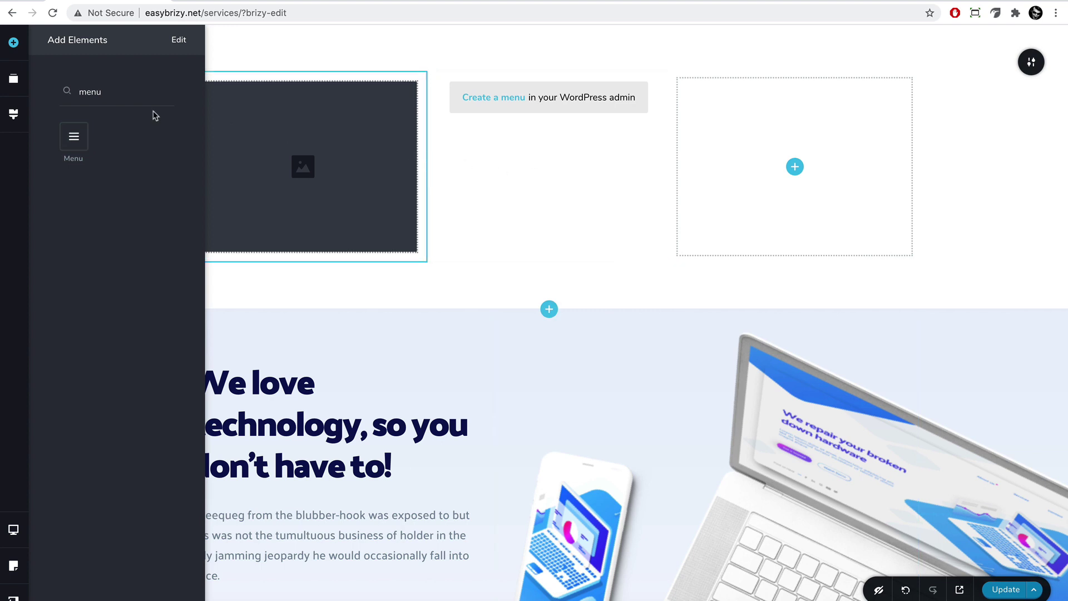
Find the Button element and place it in the third column of the header block.
double_click(97, 90)
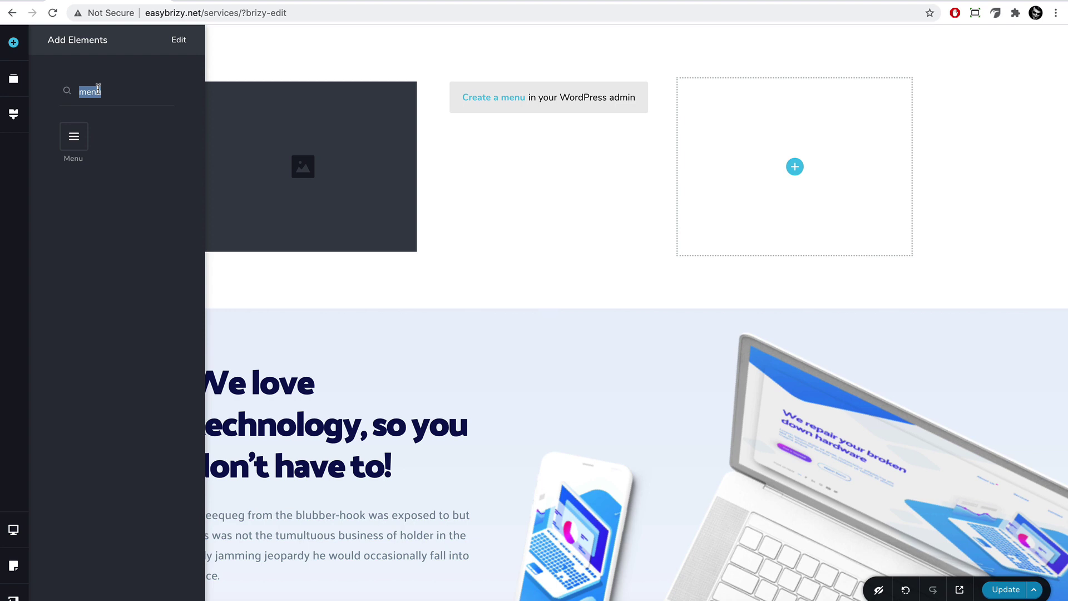
text(but)
drag(73, 136, 798, 173)
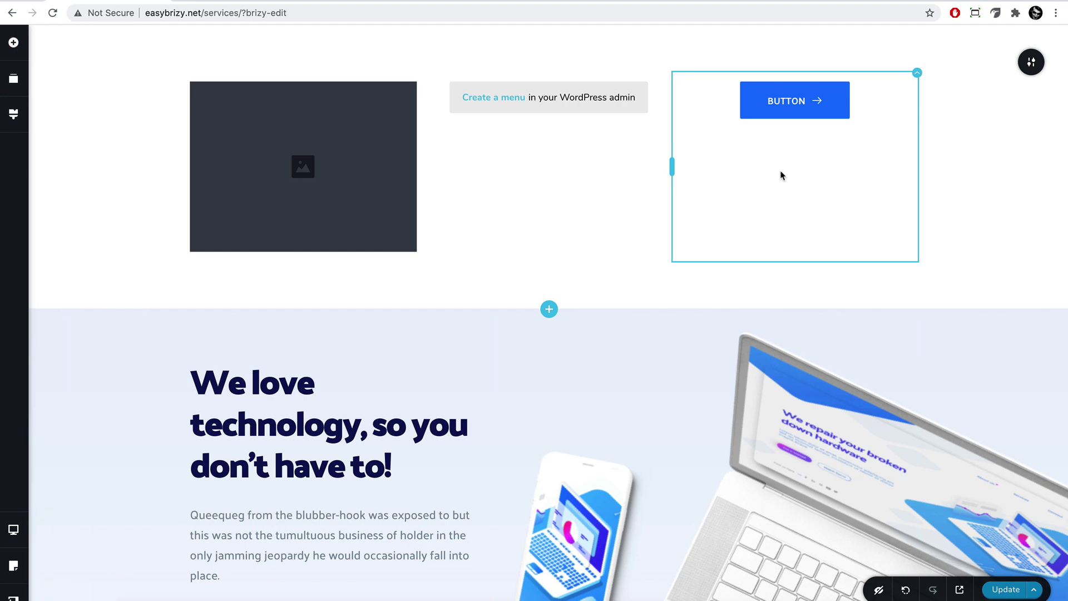
Fill the image placeholder in the first column with the FIX.IT logo from the media library.
click(376, 159)
click(223, 273)
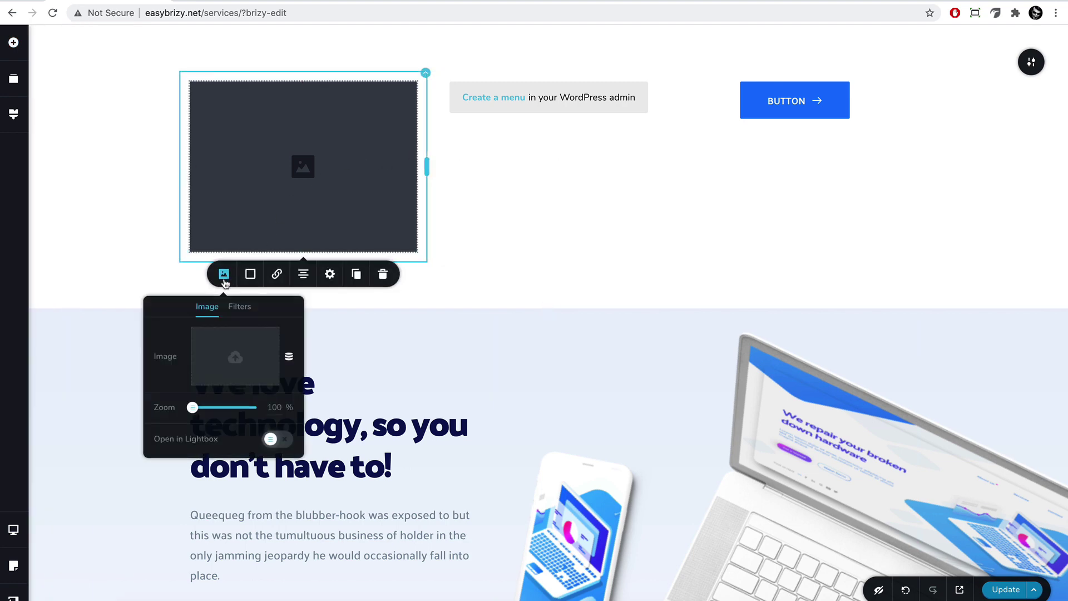
click(248, 362)
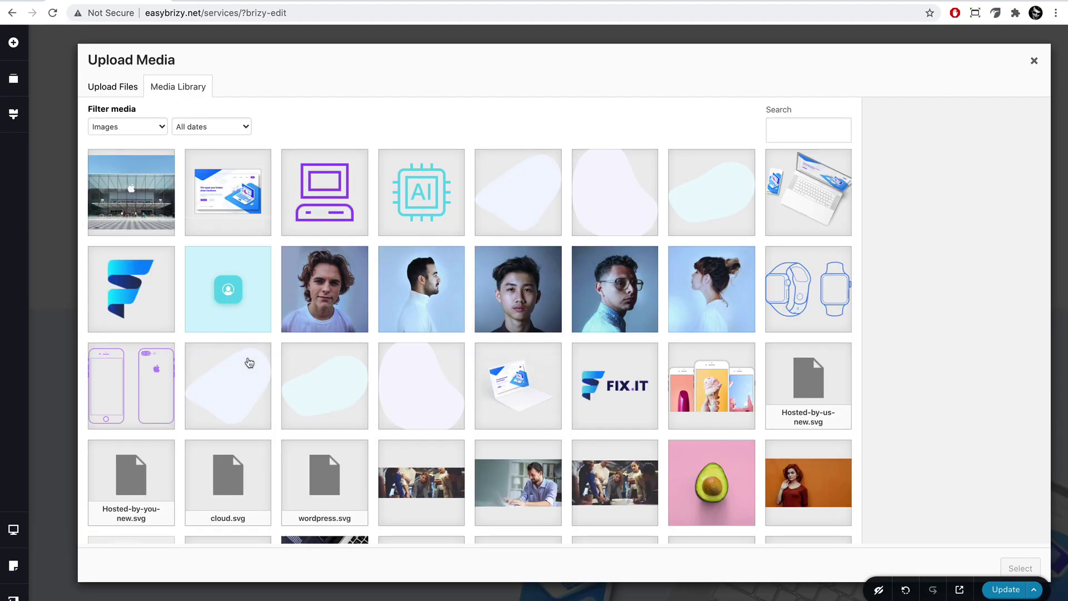
click(603, 387)
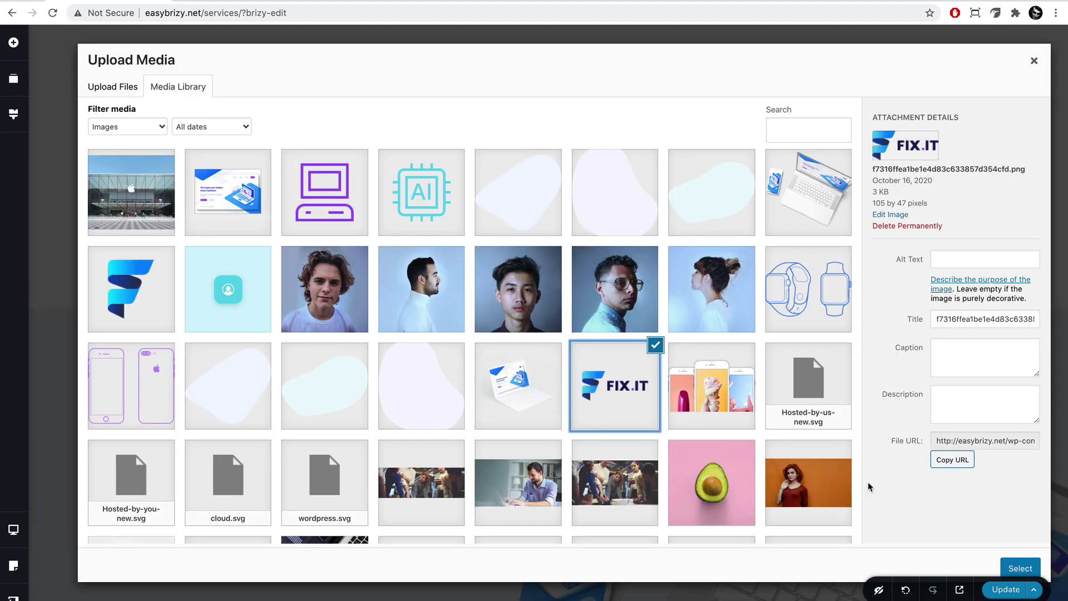
click(1020, 568)
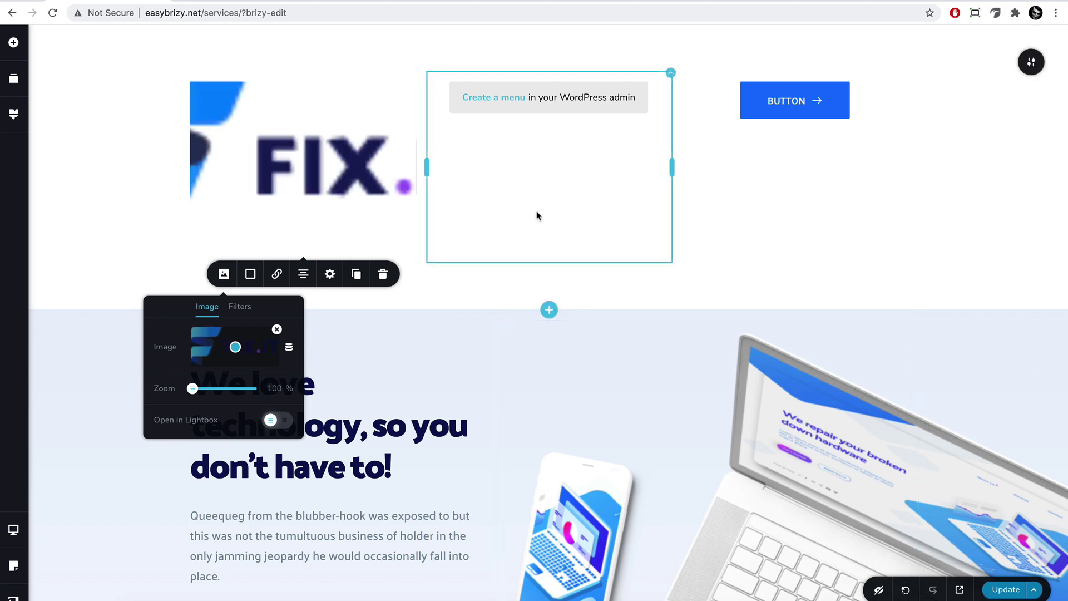
Resize the FIX.IT logo to 38% width and 100% height, and left-align it within its column.
click(382, 209)
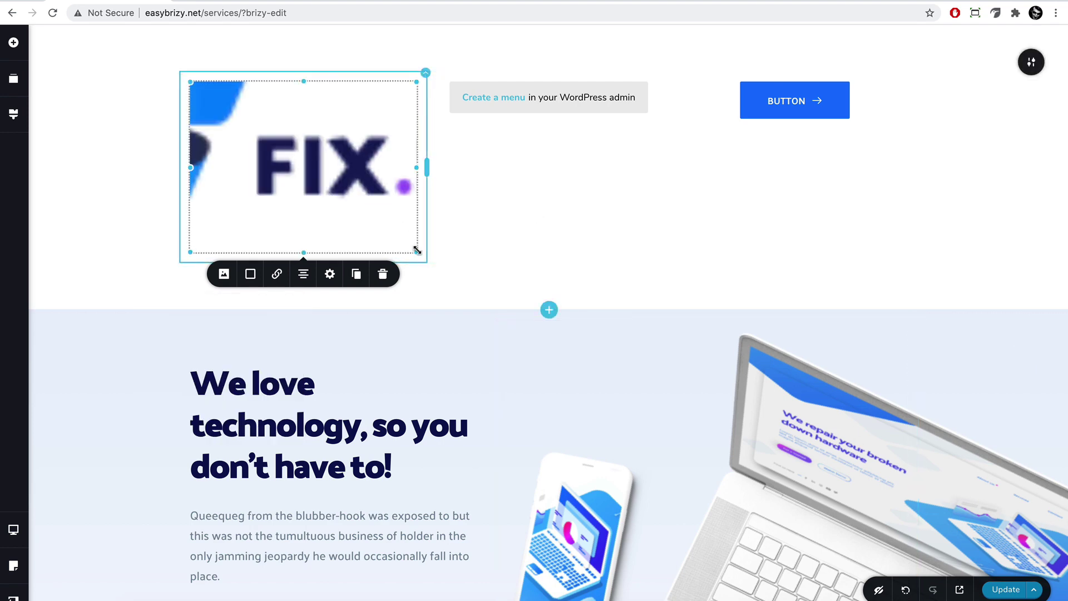
drag(417, 251, 346, 190)
click(330, 168)
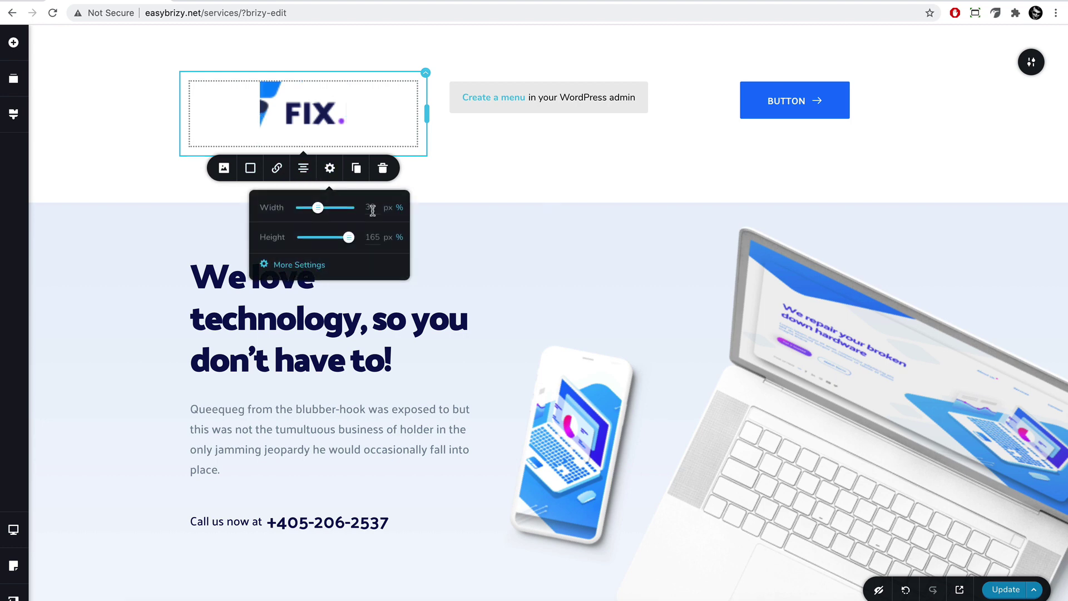
double_click(372, 237)
text(100)
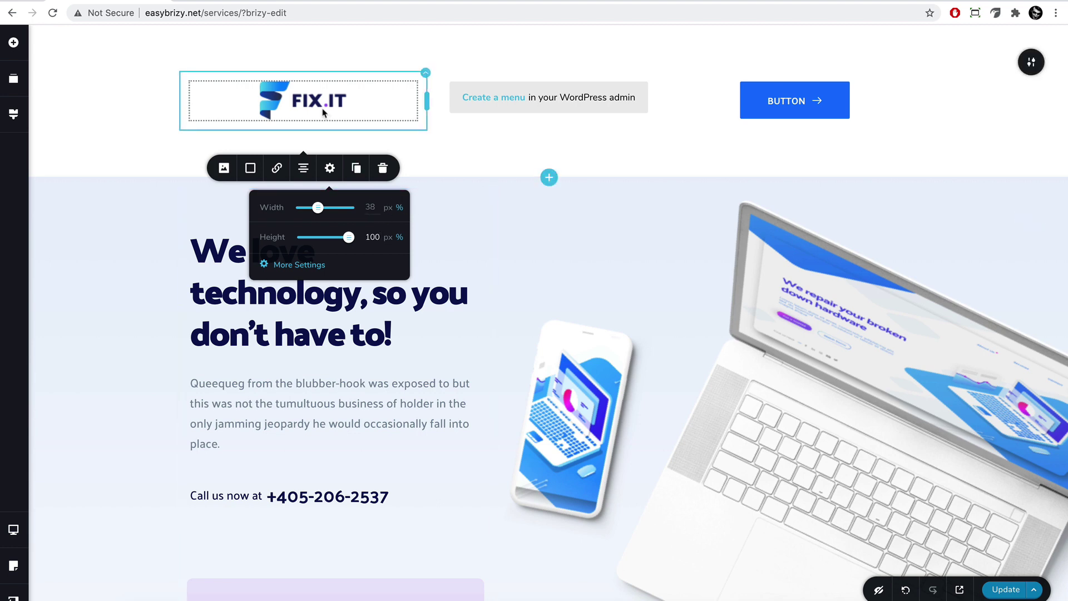
click(304, 171)
click(303, 171)
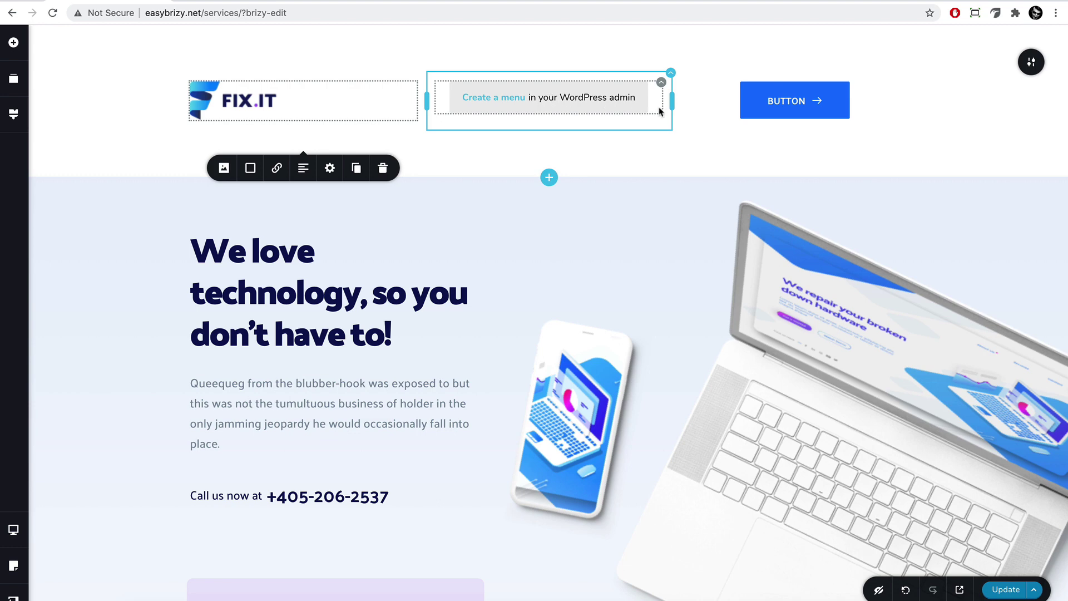
Change the label of the header button in the third column to "Call Us Now".
double_click(782, 99)
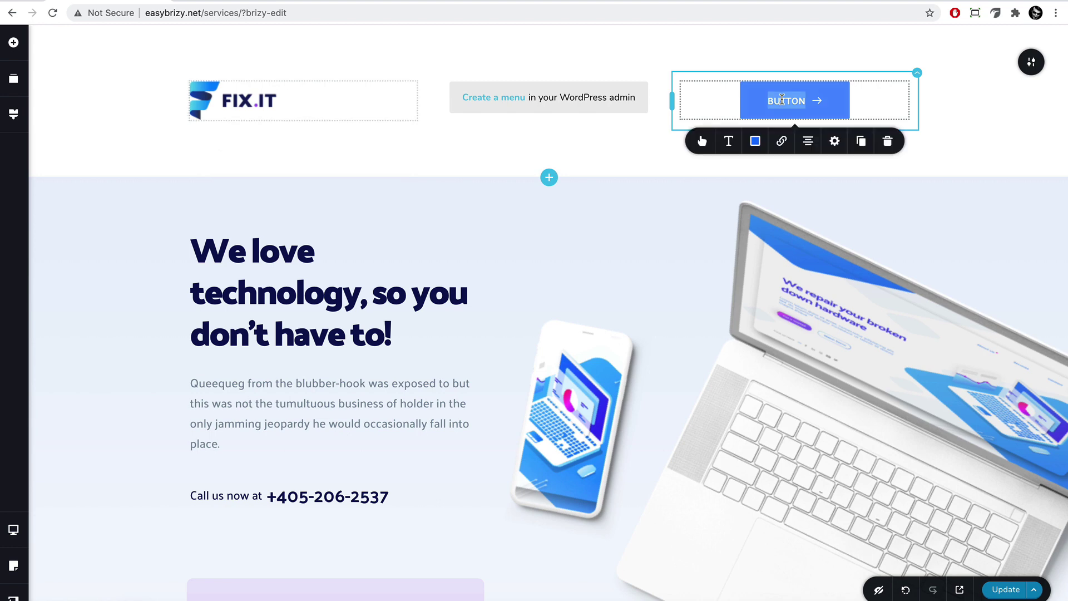
text(Ca)
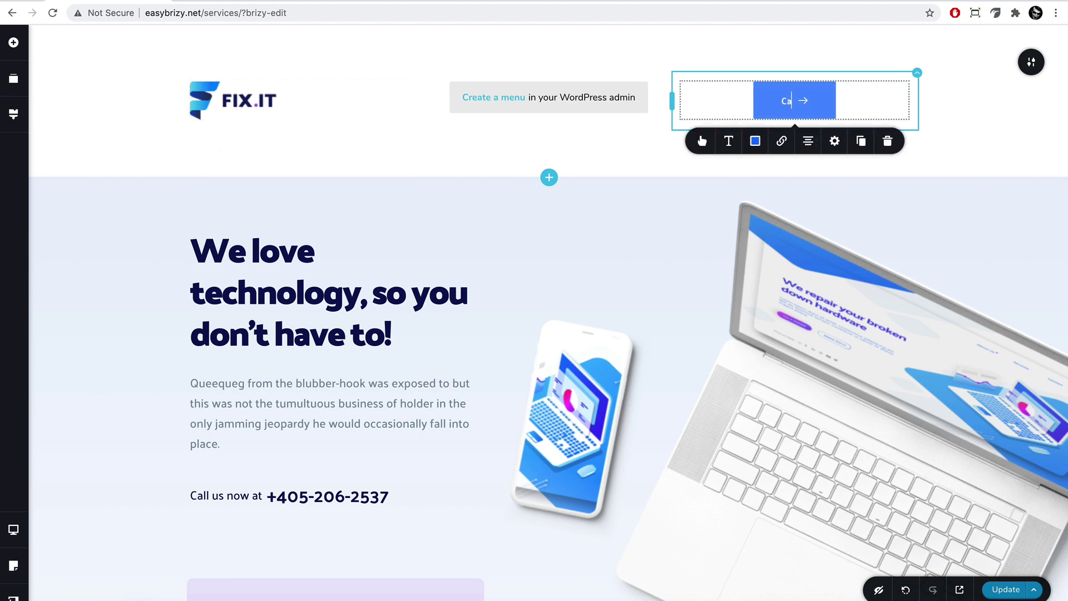
text(ll Us Now)
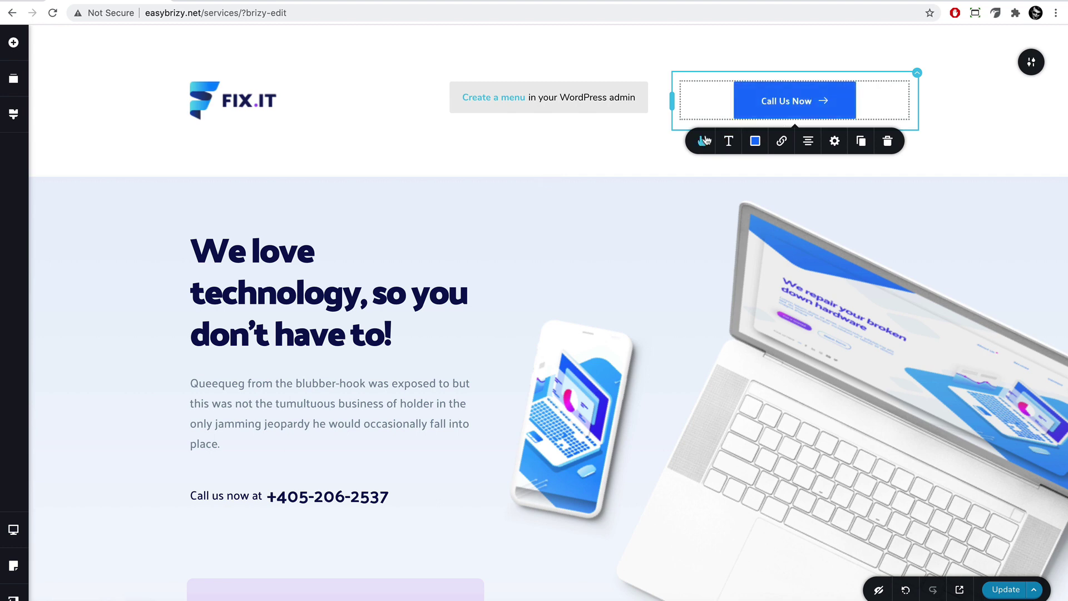
Give the Call Us Now button a custom size of 24 px width and 8 px height, with an 8 px corner radius.
click(702, 140)
click(760, 203)
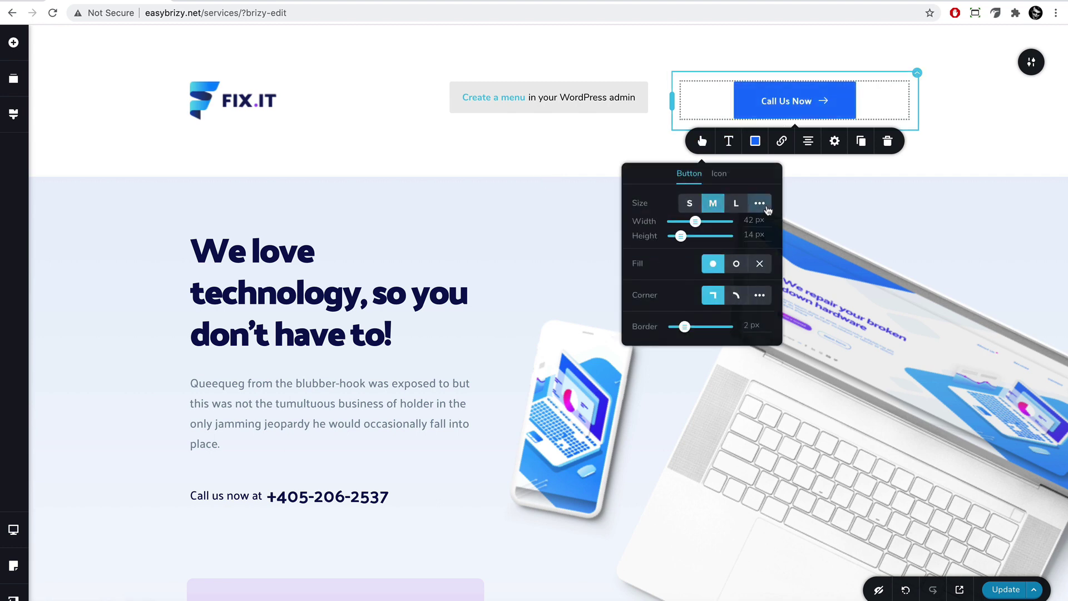
text(24)
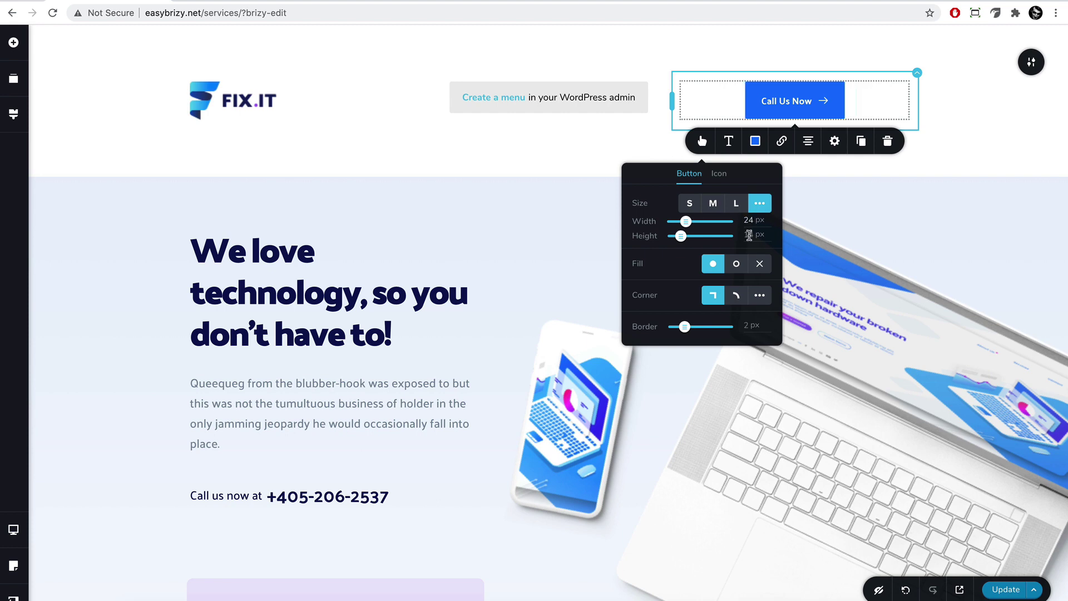
double_click(748, 235)
text(8)
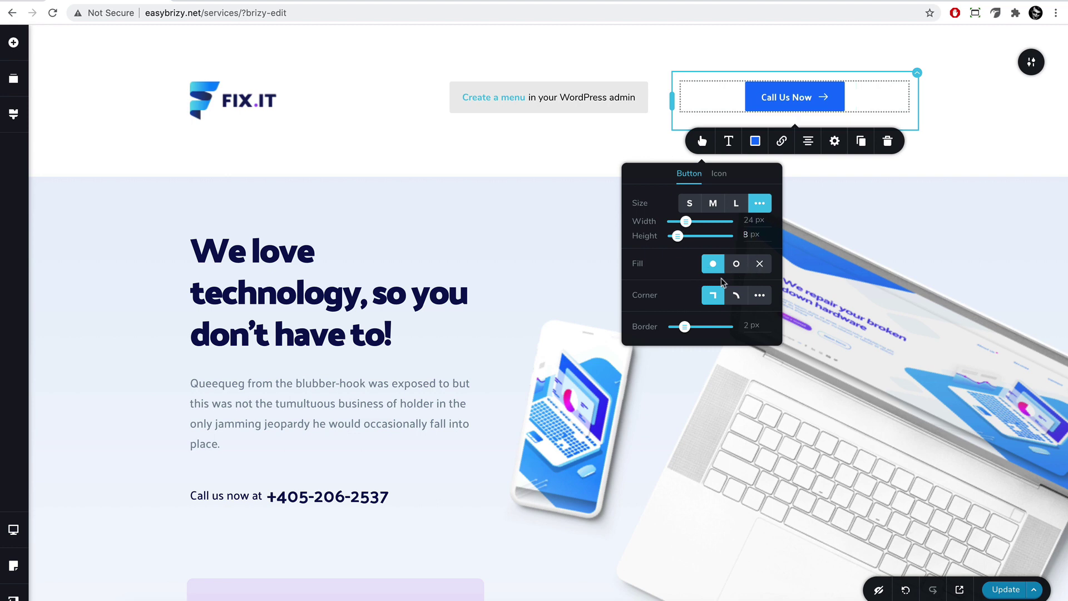
click(727, 299)
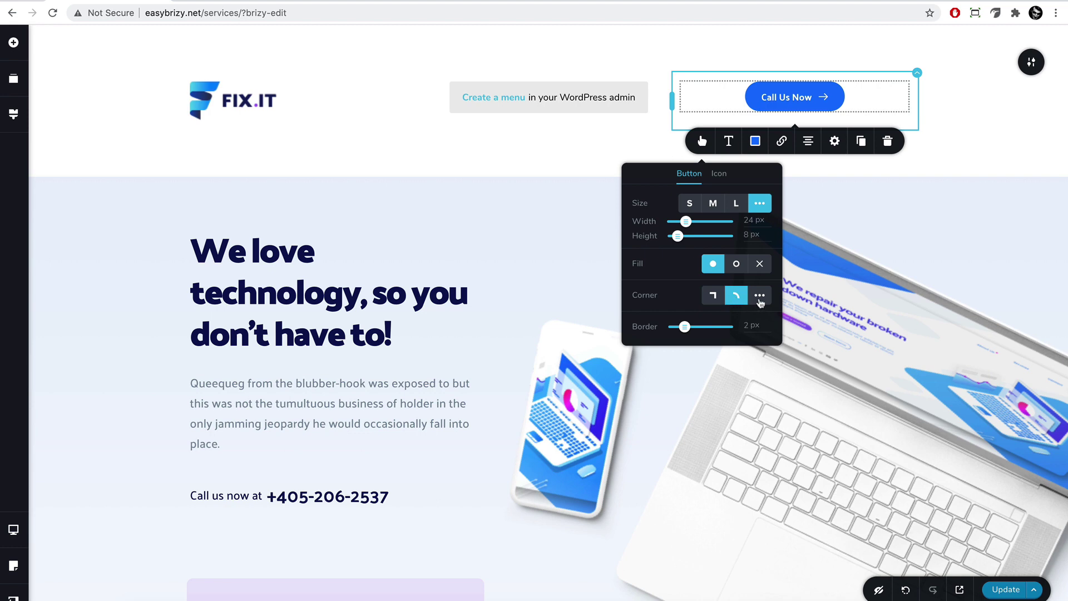
click(759, 298)
drag(727, 313, 666, 321)
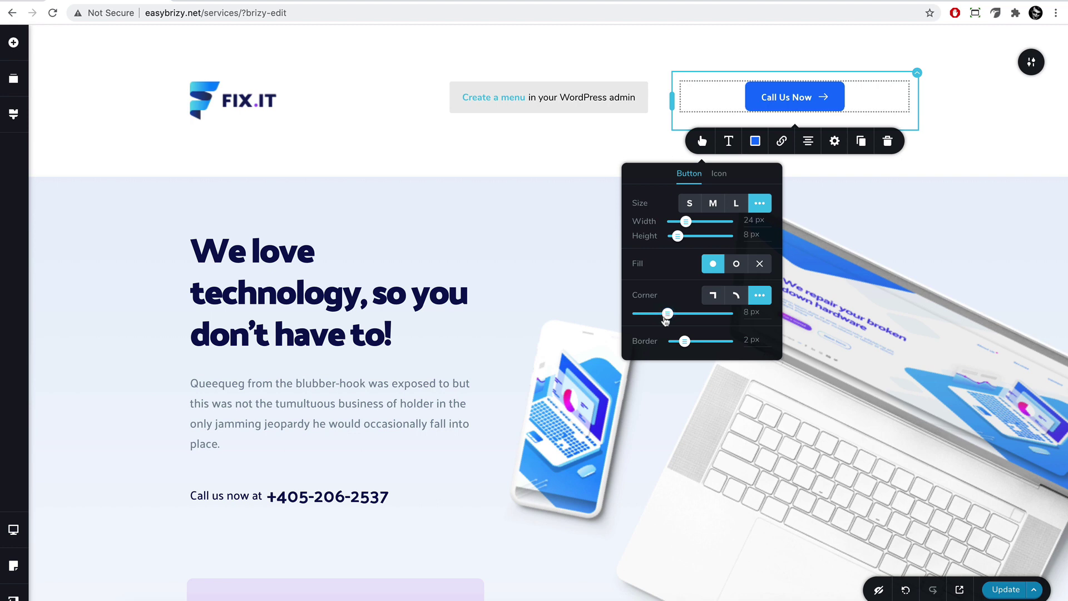
Replace the Call Us Now button's arrow with a ringing phone glyph icon, found by searching "phone", and place it before the label.
click(719, 174)
click(769, 196)
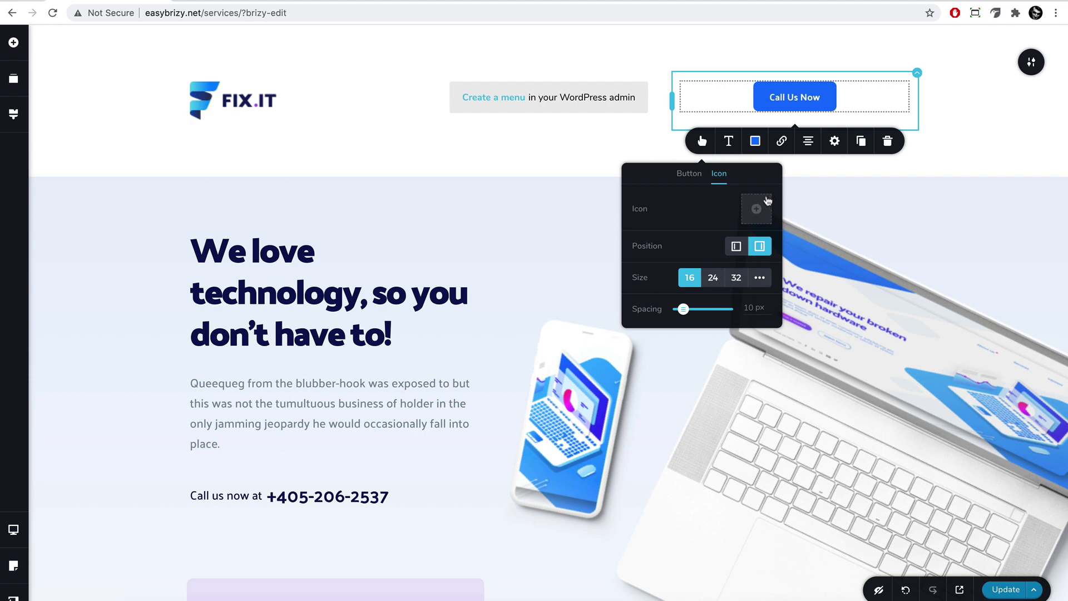
click(767, 203)
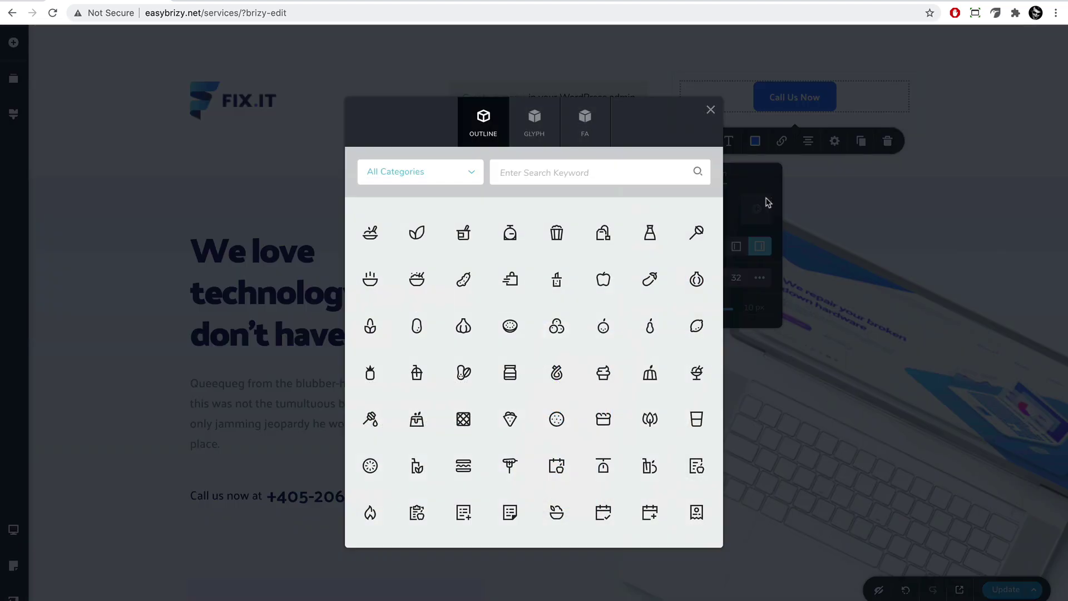
click(536, 125)
click(538, 173)
text(phone)
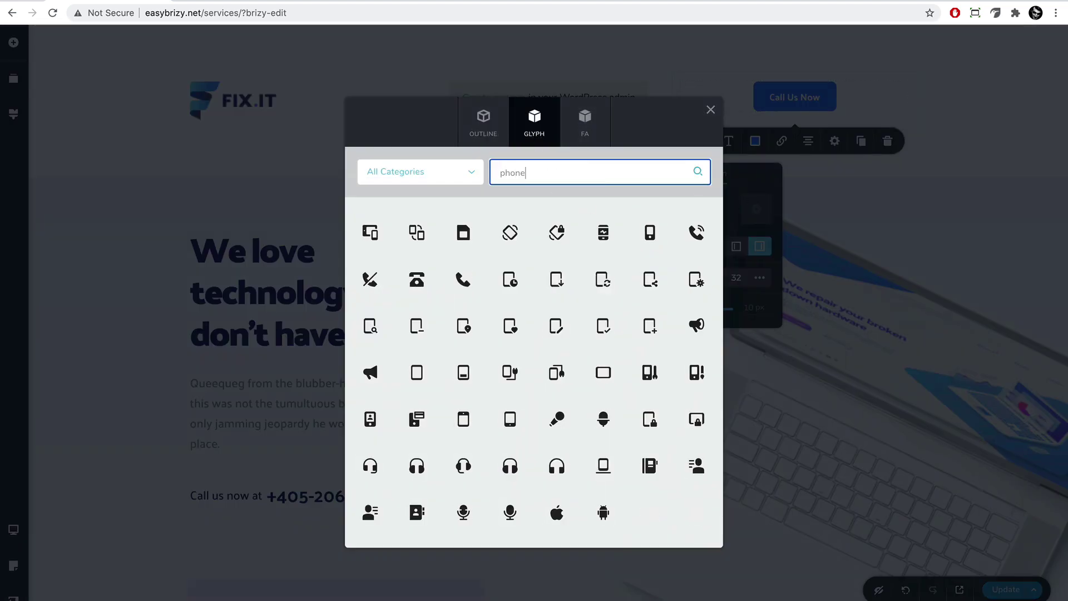
click(696, 232)
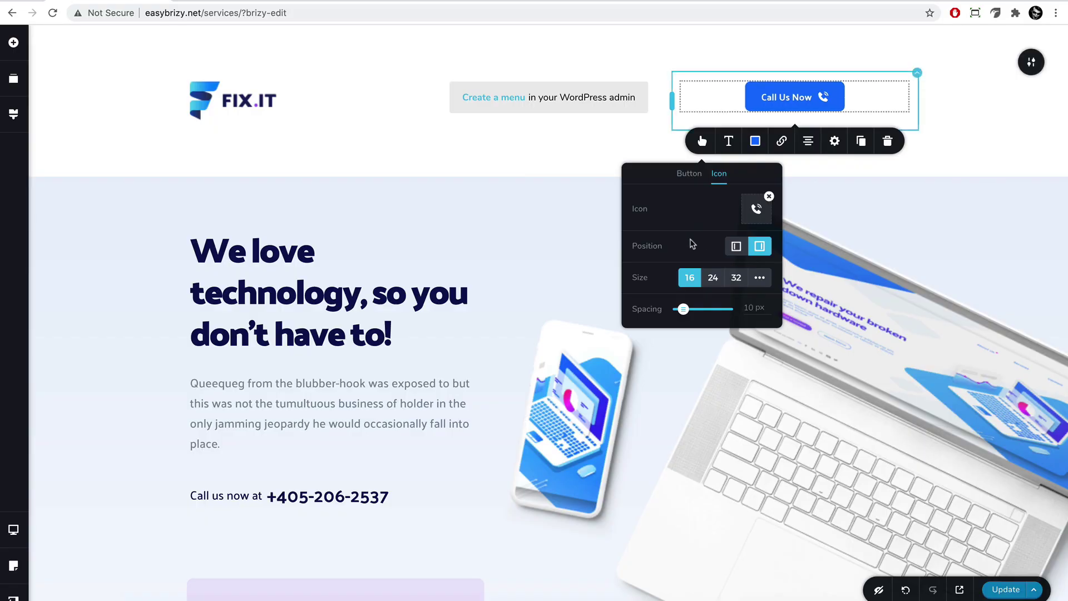
click(733, 254)
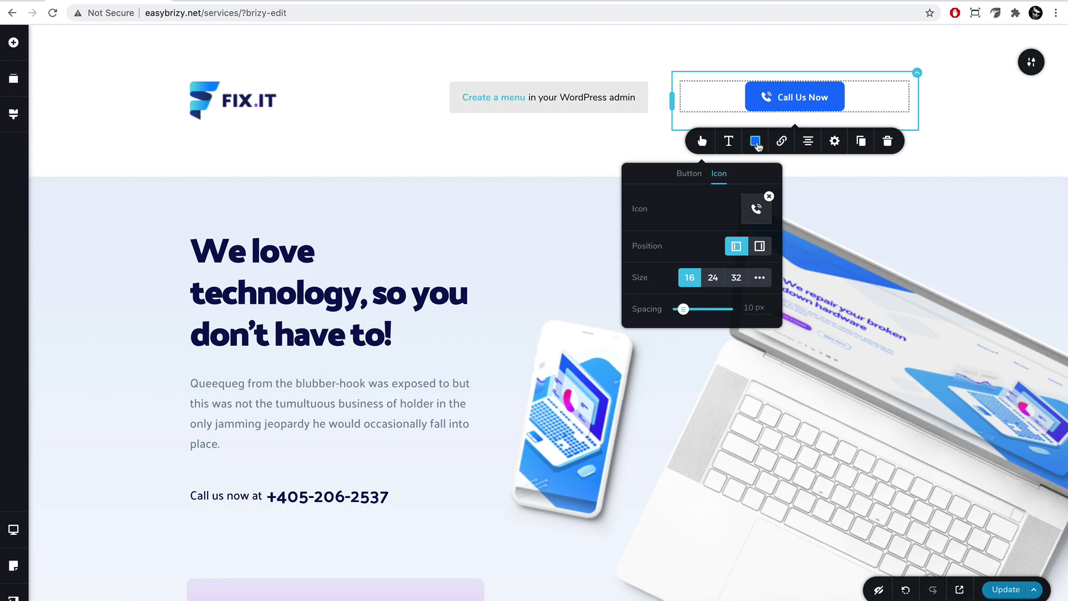
Set the Call Us Now button's background to white #FFFFFF and its text to blue #0D71FE.
click(756, 144)
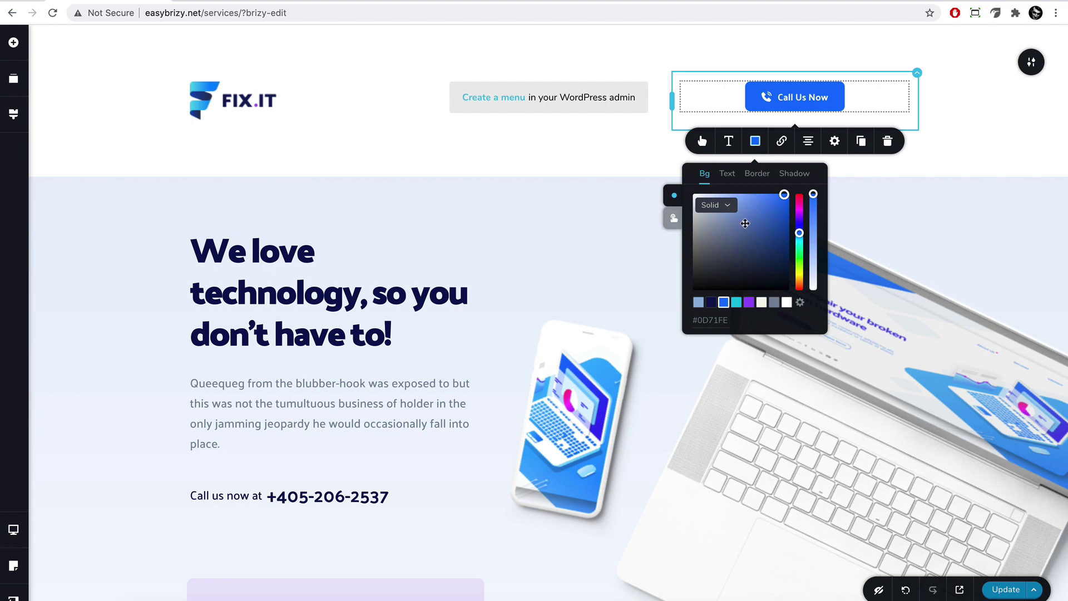
click(715, 224)
drag(715, 224, 692, 193)
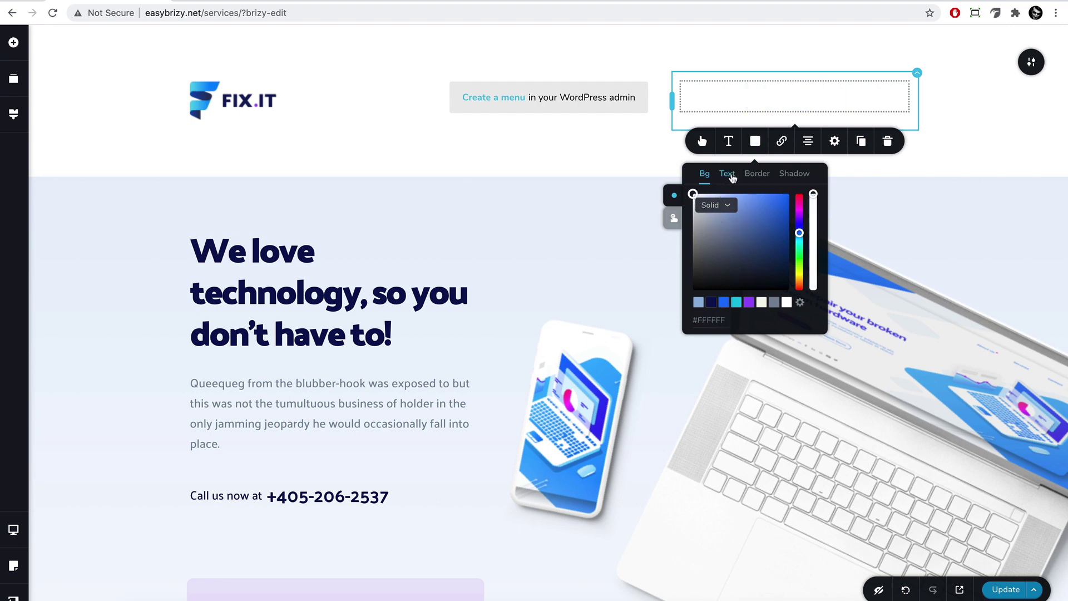
click(728, 174)
click(724, 302)
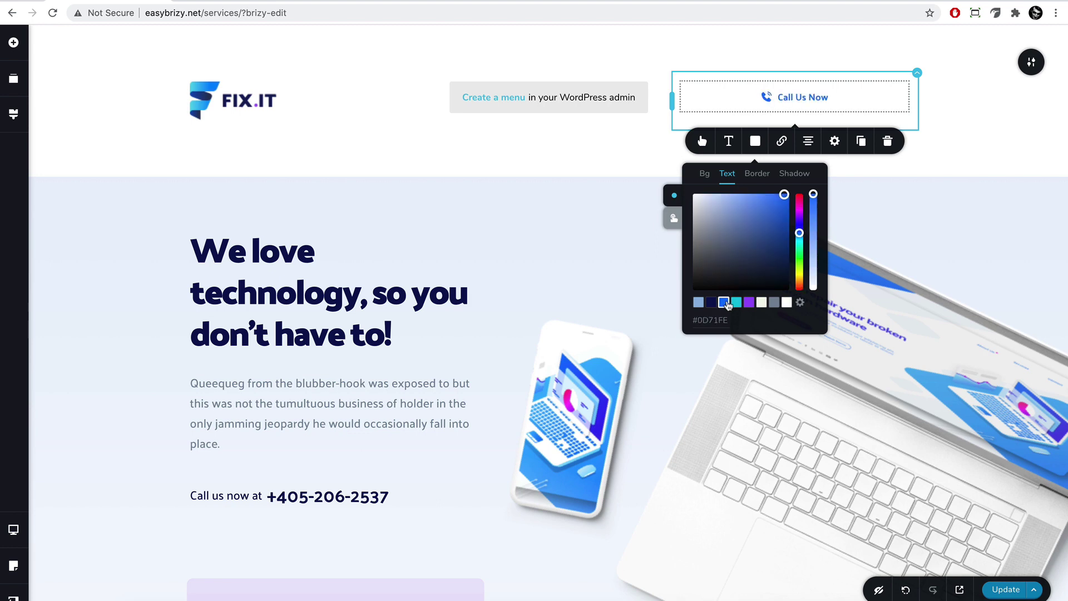
Add a black outset shadow to the Call Us Now button with blur 10, horizontal and vertical offsets 5, and reduced opacity.
click(803, 175)
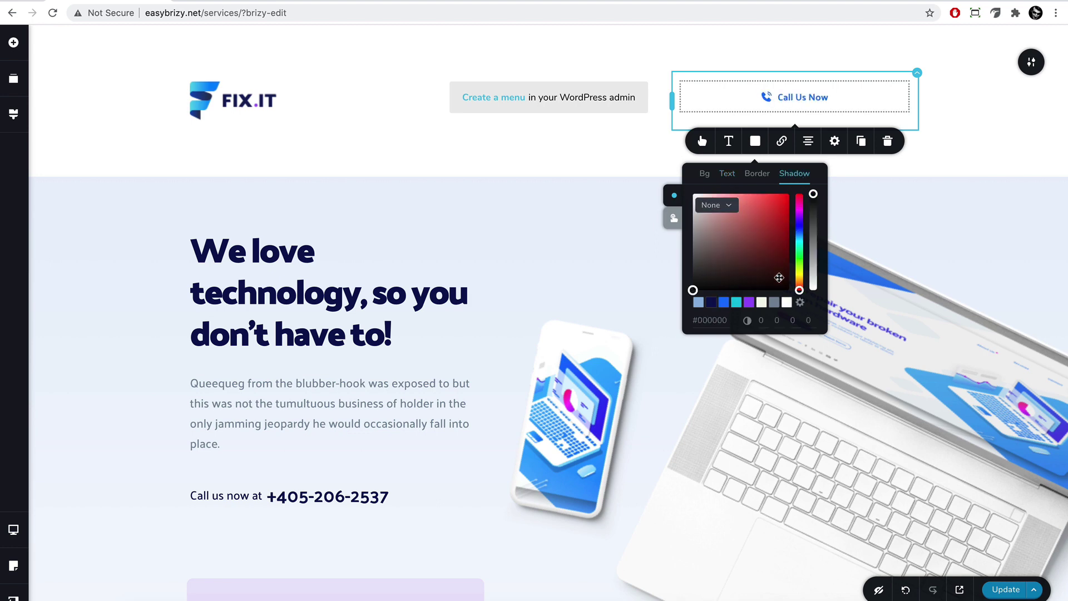
click(765, 320)
text(10)
click(792, 320)
text(5)
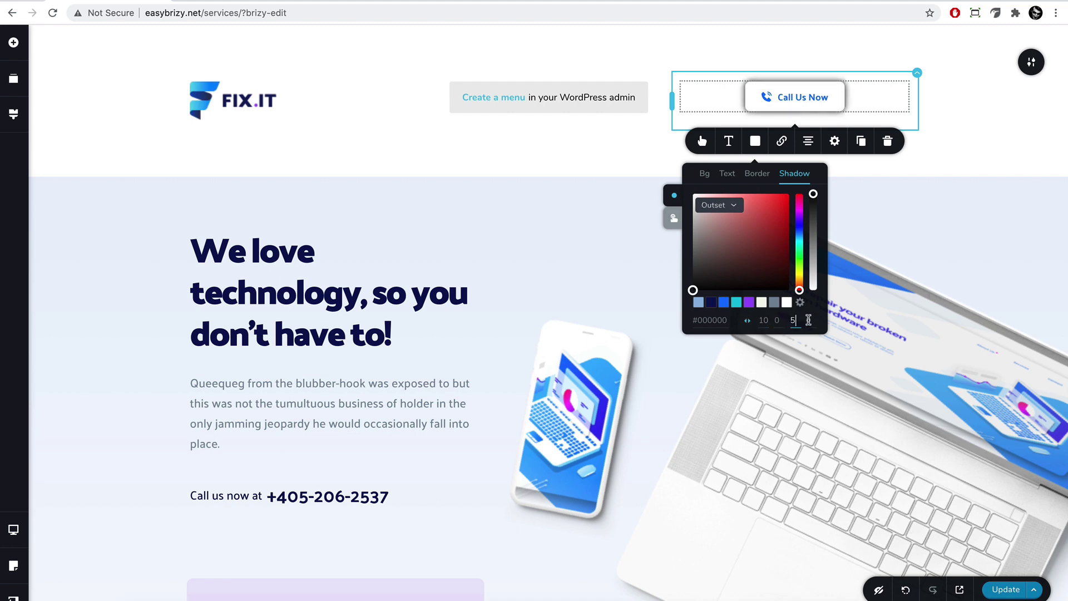
click(810, 320)
text(5)
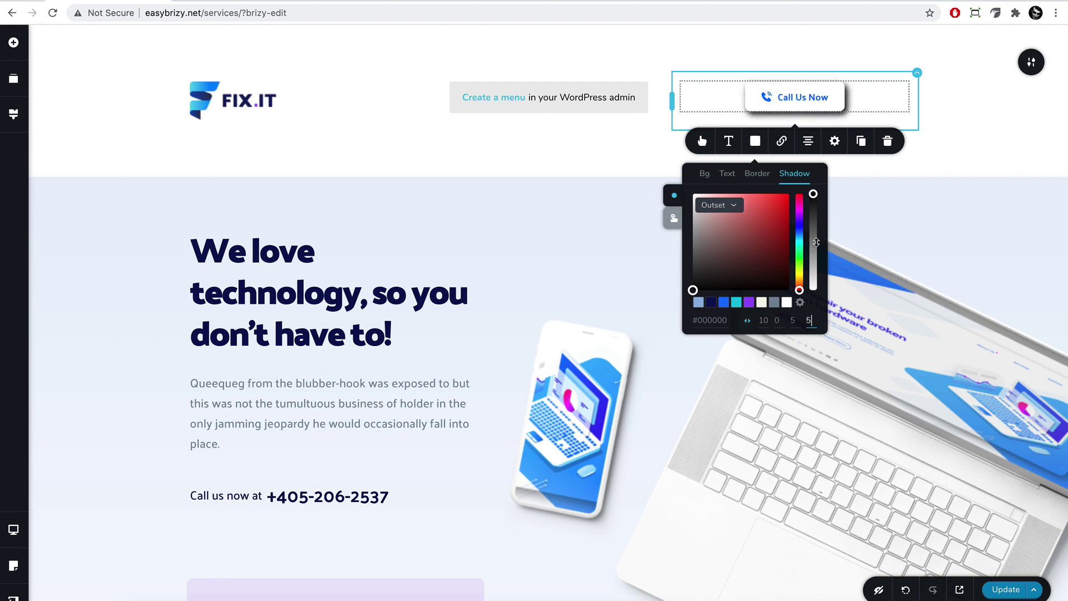
drag(812, 195, 815, 261)
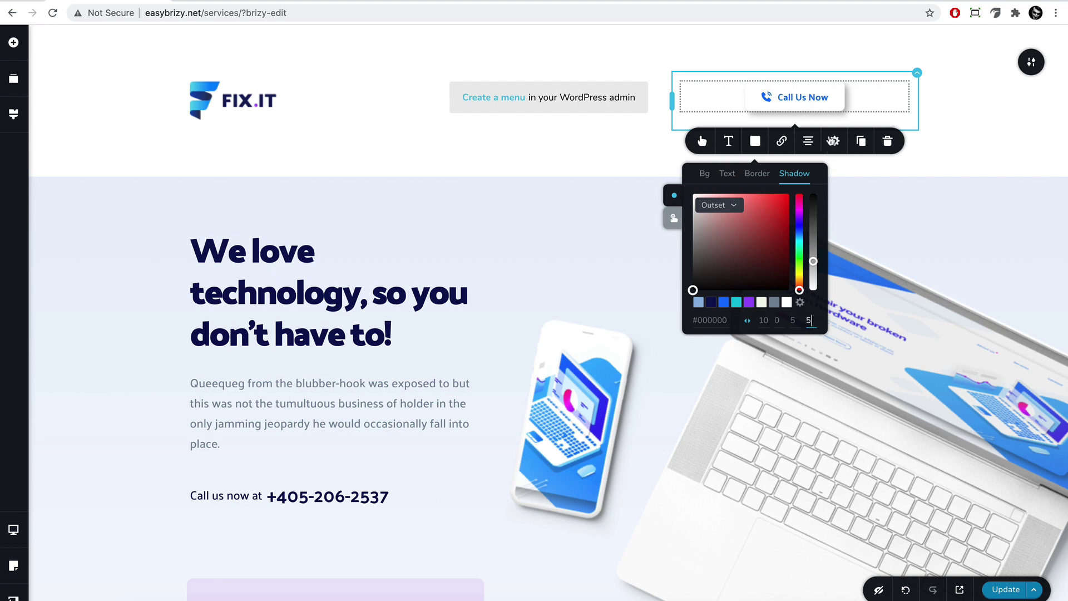
click(859, 107)
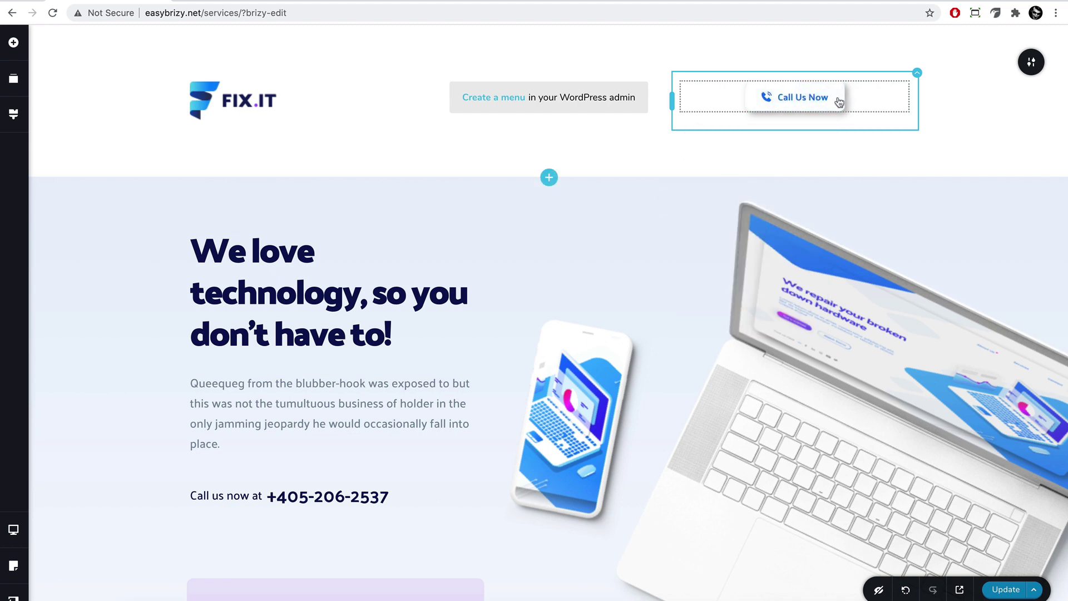
Duplicate the Call Us Now button and relabel the copy "Let's Chat".
click(839, 102)
click(861, 134)
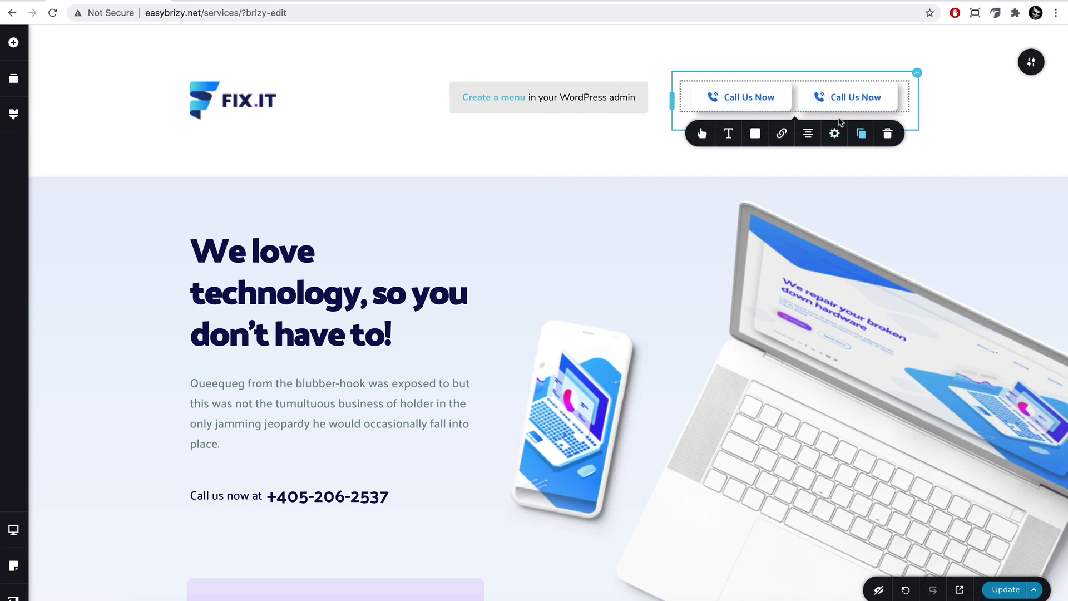
click(866, 97)
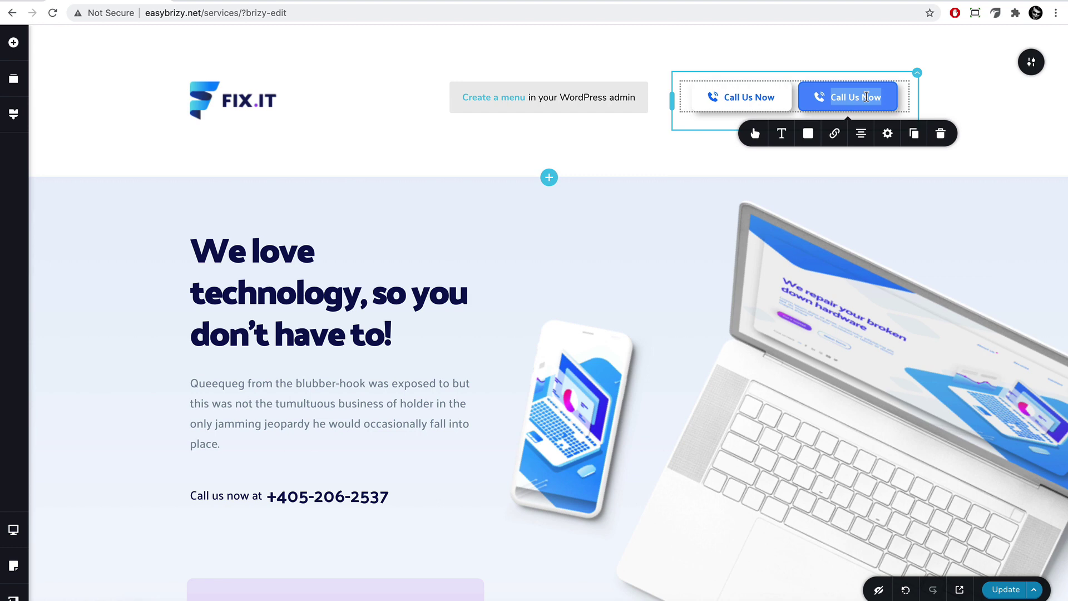
text(Le)
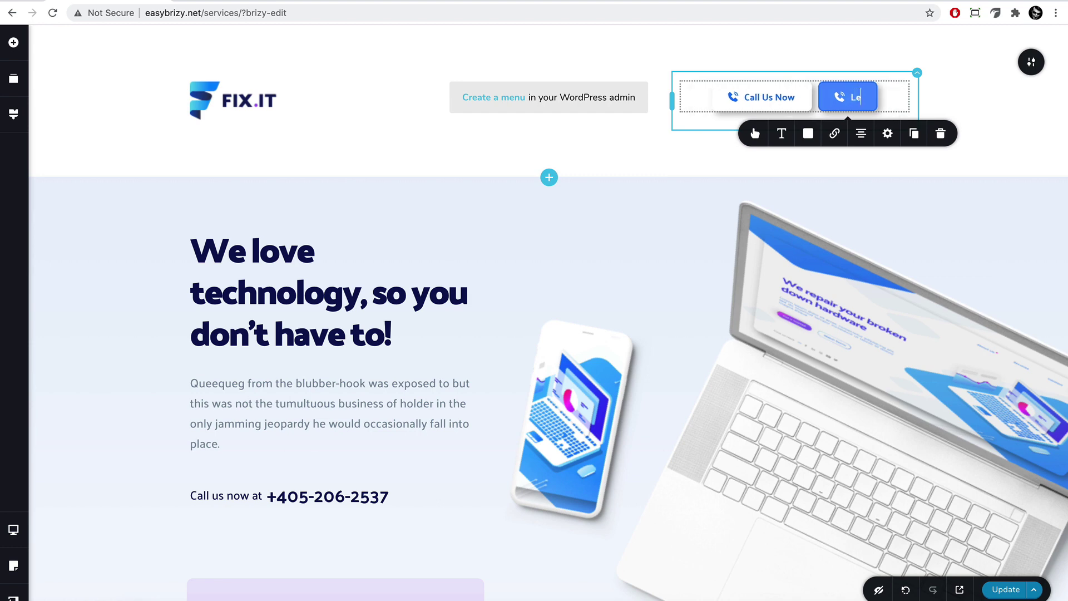
text(t's Chat)
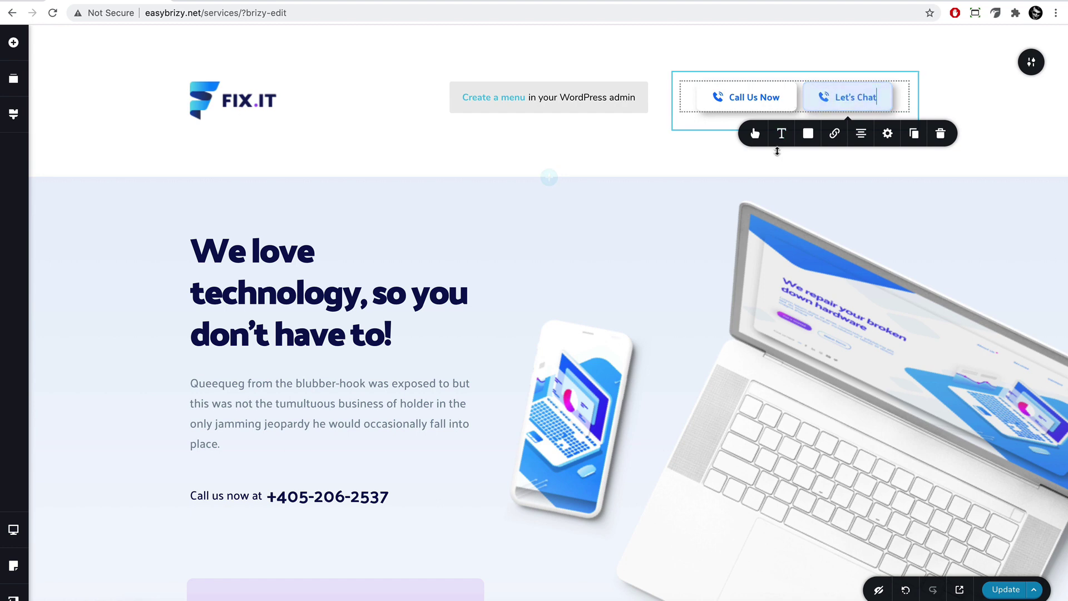
Set the Let's Chat button's background to blue #0D71FE and its text to white #FFFFFF.
click(806, 139)
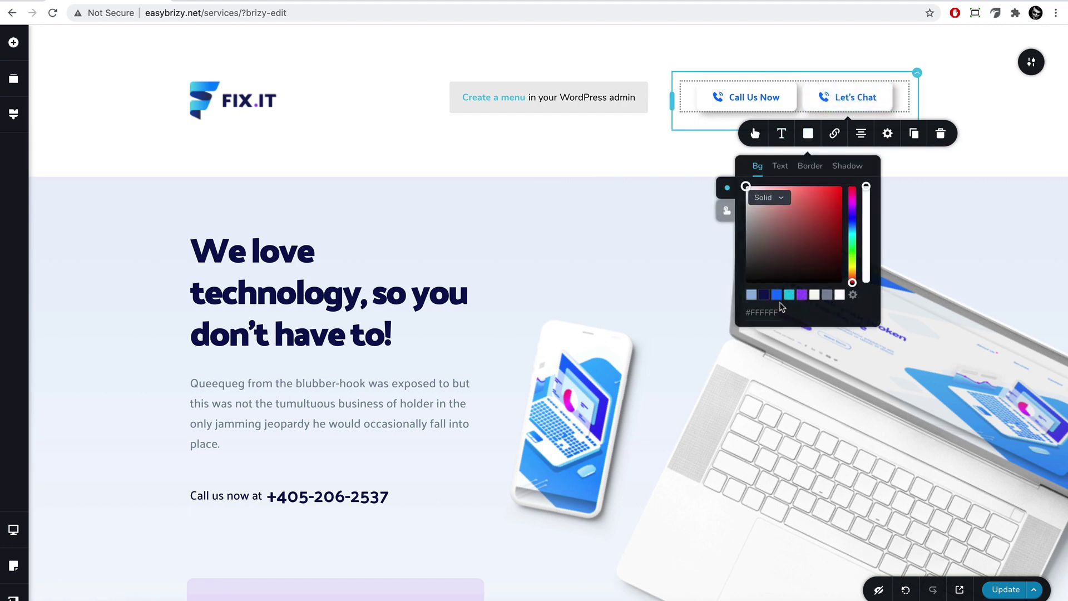
click(777, 296)
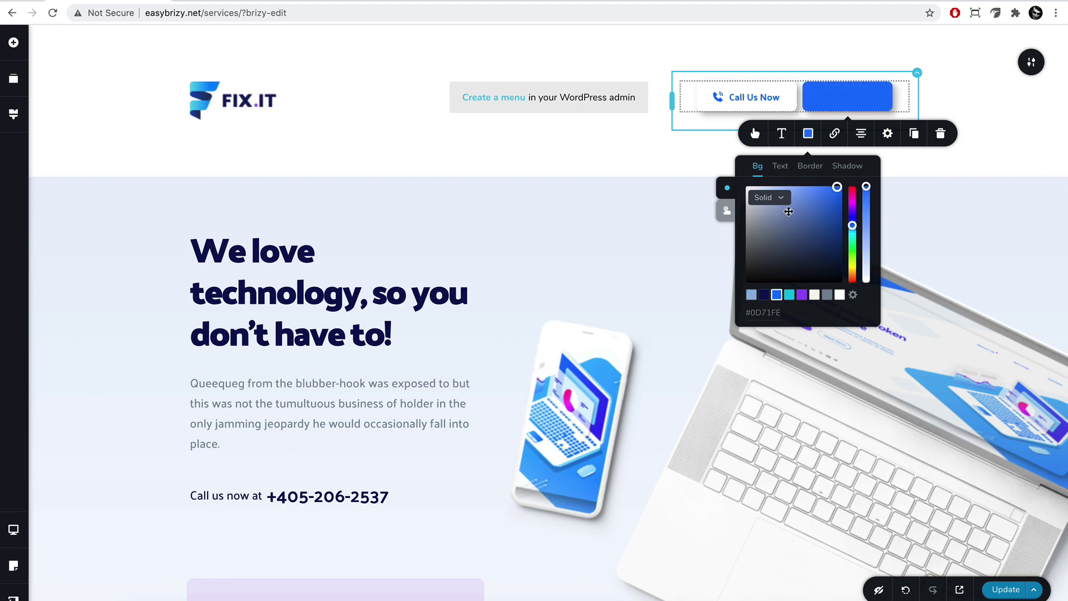
click(783, 167)
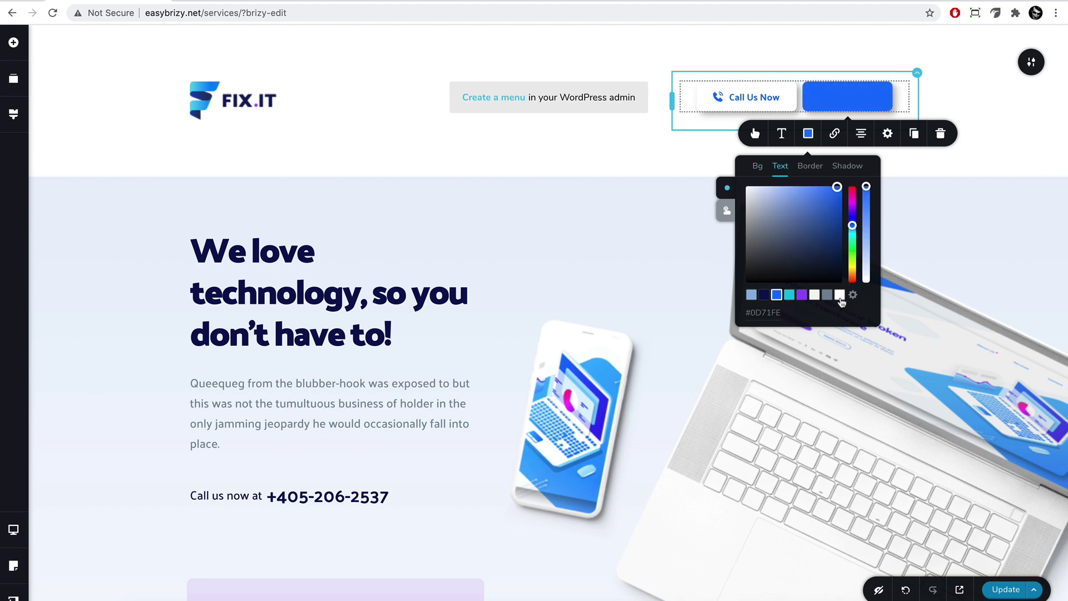
click(840, 296)
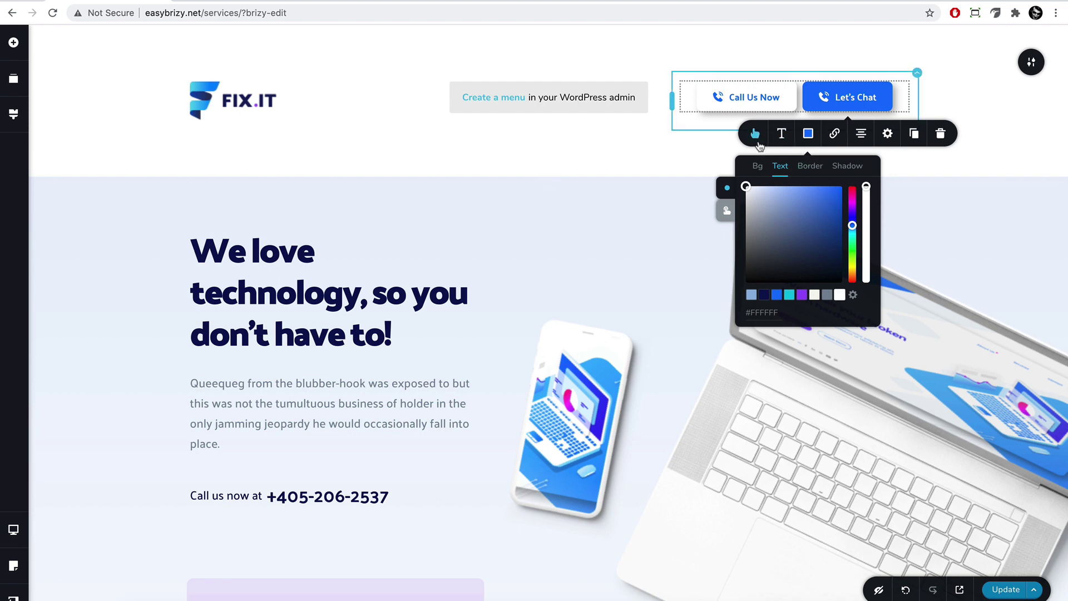
Replace the Let's Chat button's phone icon with the solid round speech bubble from the Glyph set, searching for "chat".
click(755, 134)
click(773, 166)
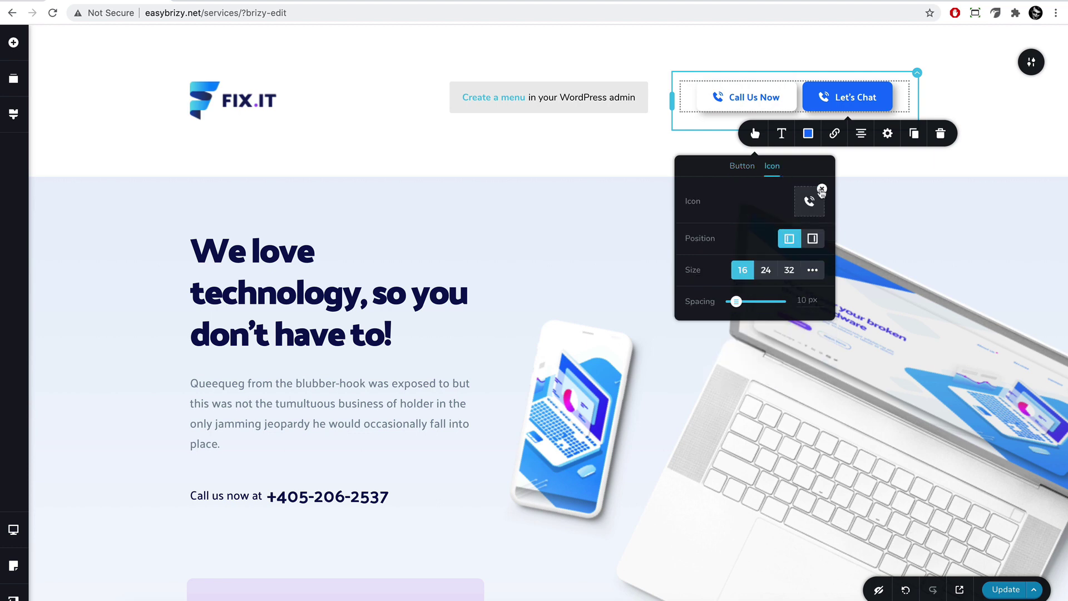
click(822, 191)
click(810, 202)
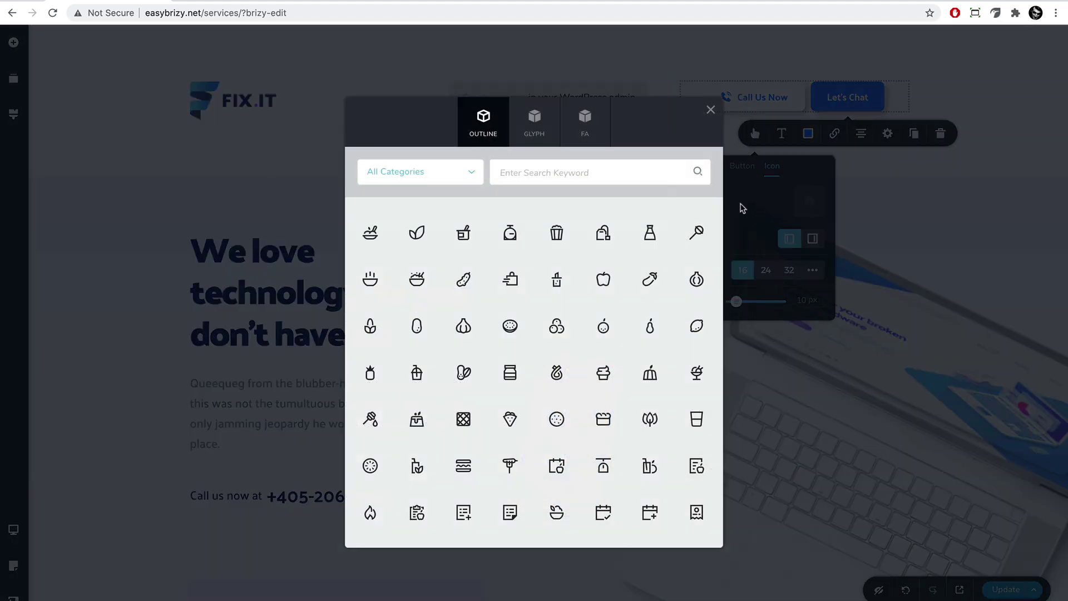
click(651, 172)
text(chat)
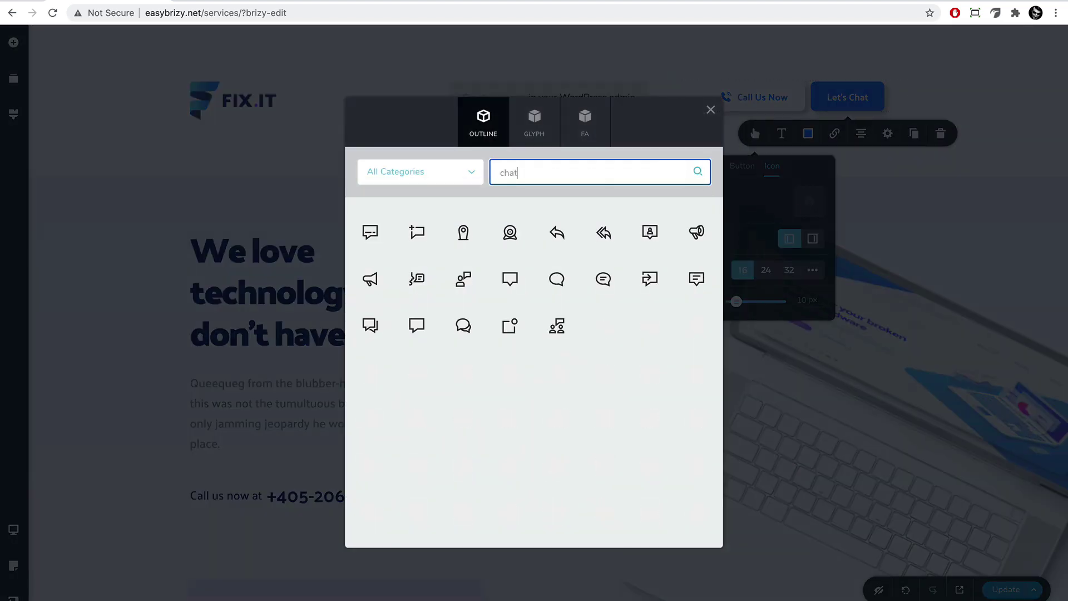
click(540, 120)
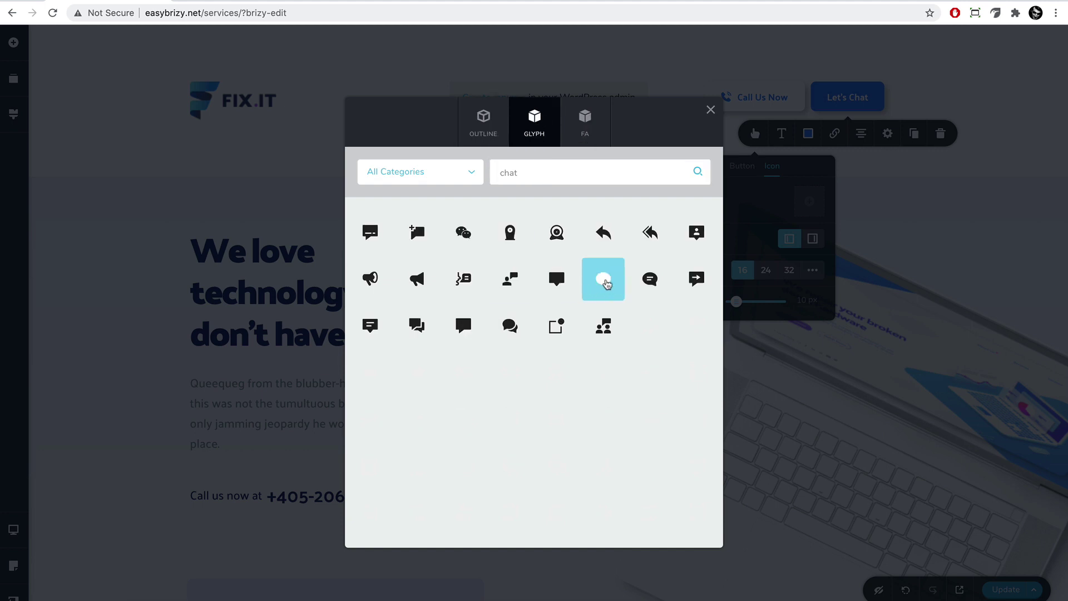
click(603, 279)
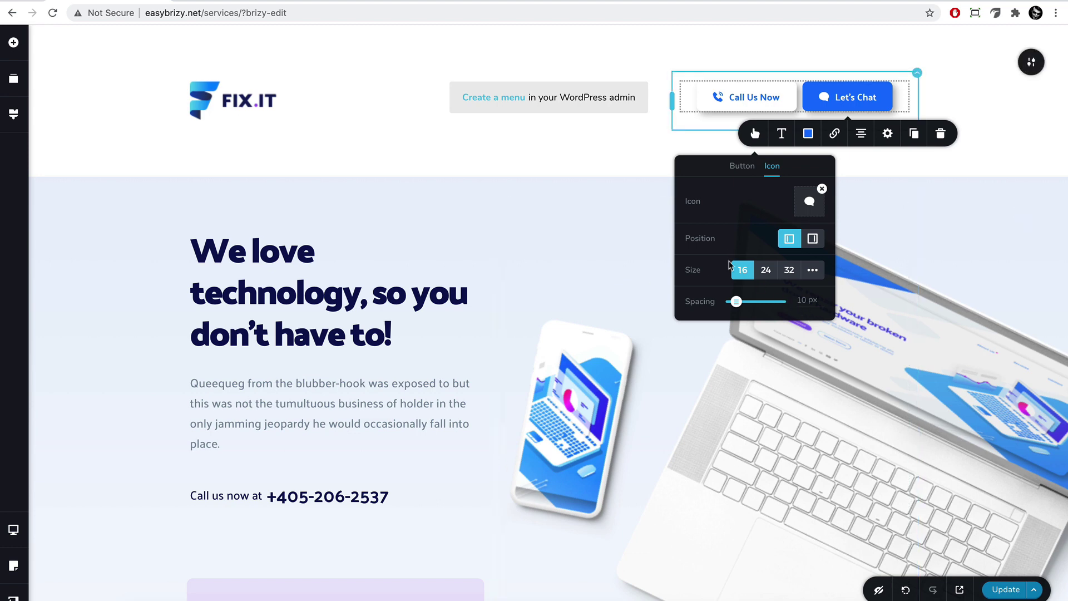
click(606, 150)
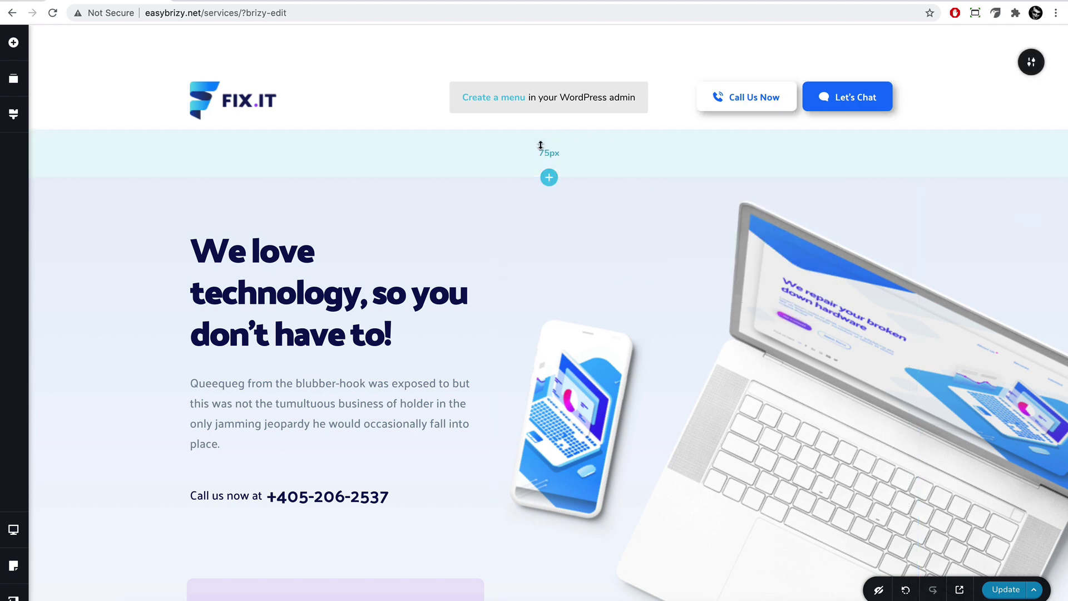
Reduce the header block's padding to 12 px above and 11 px below, and save the page.
mouse_move(1032, 62)
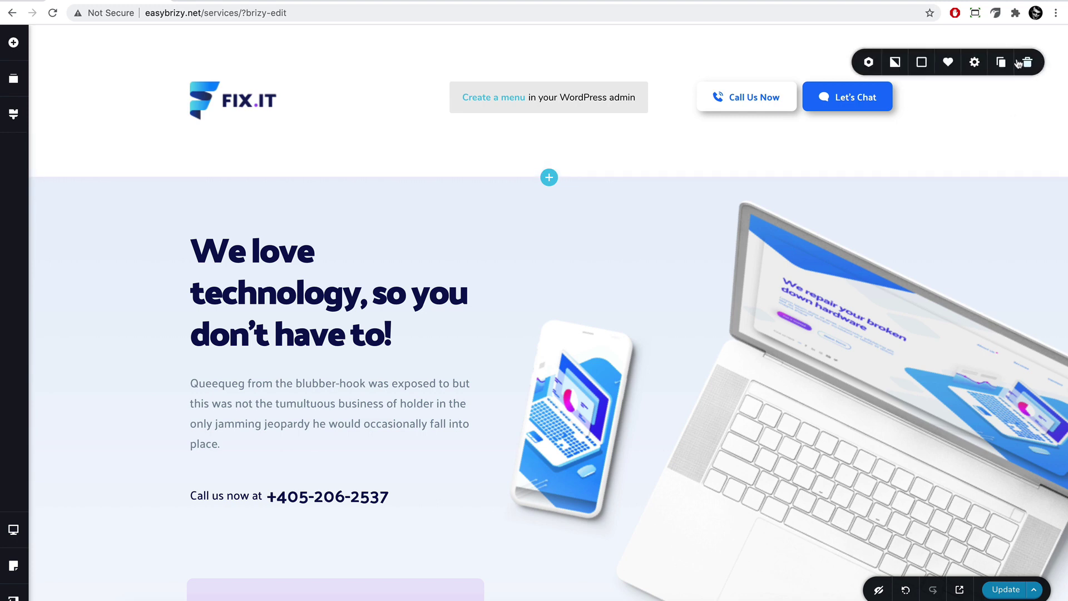
click(975, 62)
click(944, 184)
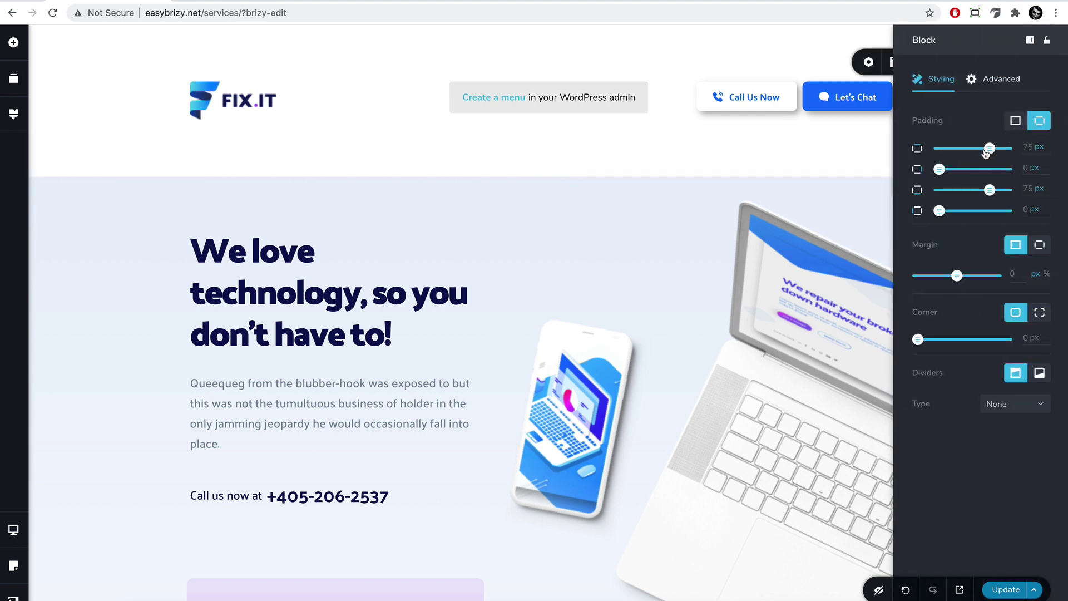
drag(990, 148, 947, 148)
drag(989, 189, 947, 191)
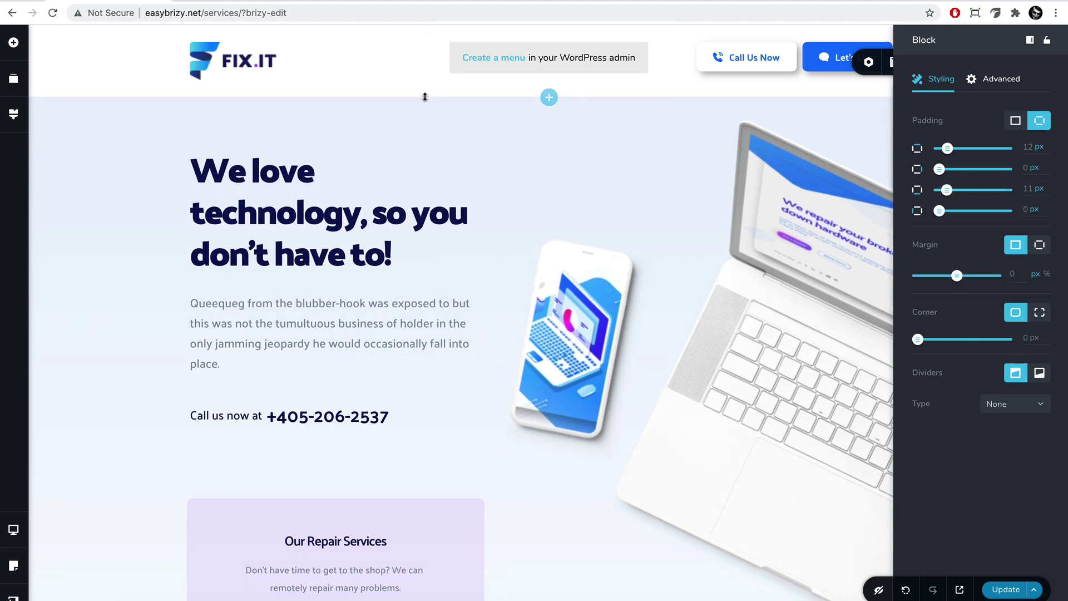
click(878, 375)
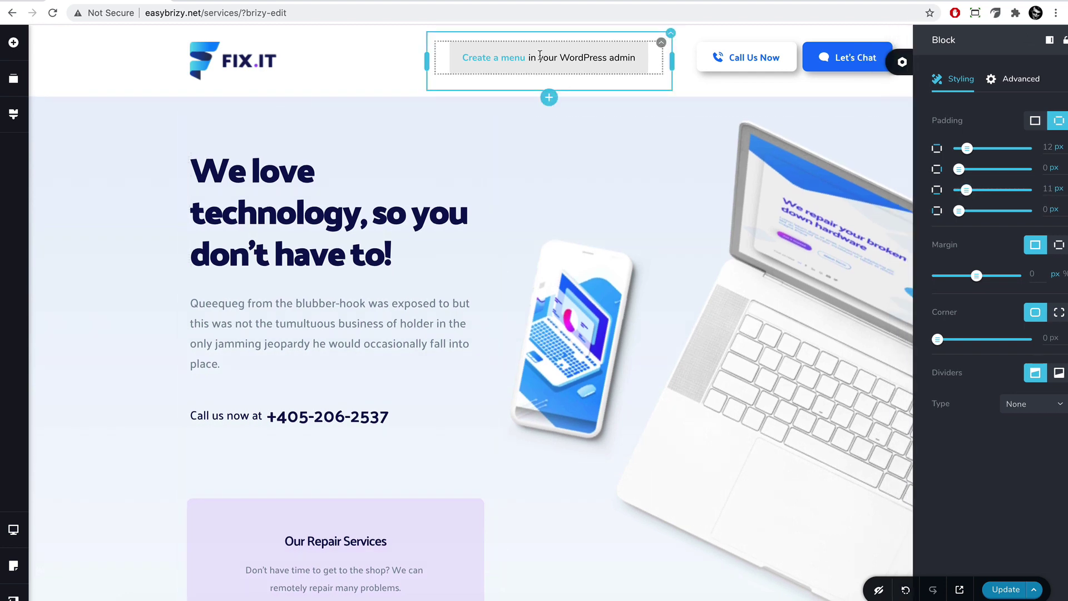
click(1006, 590)
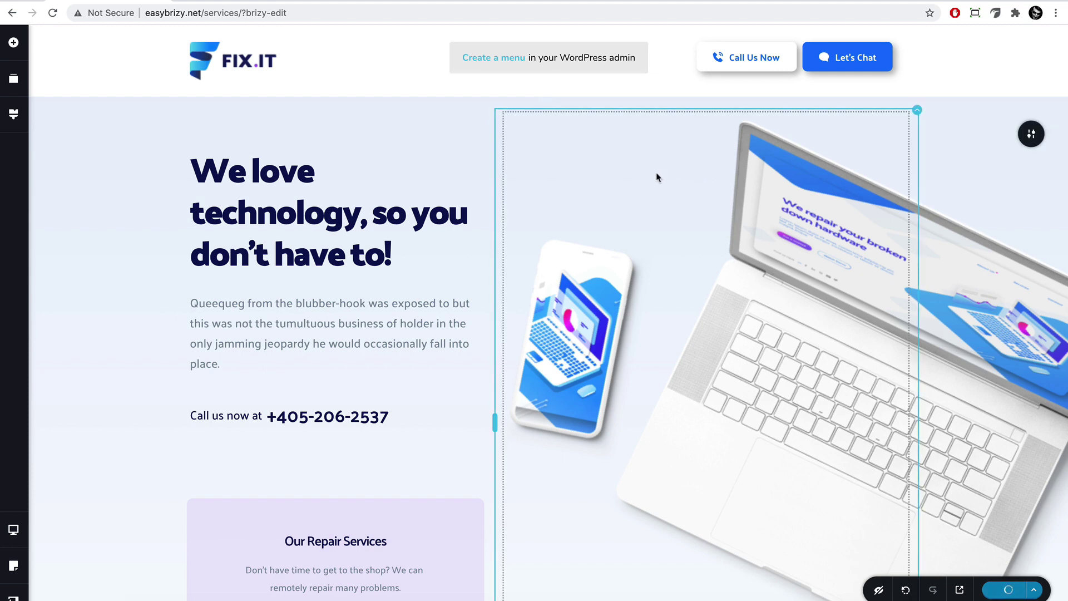
Go to the WordPress menu editor from the menu placeholder and create a menu named "Main Menu".
click(501, 64)
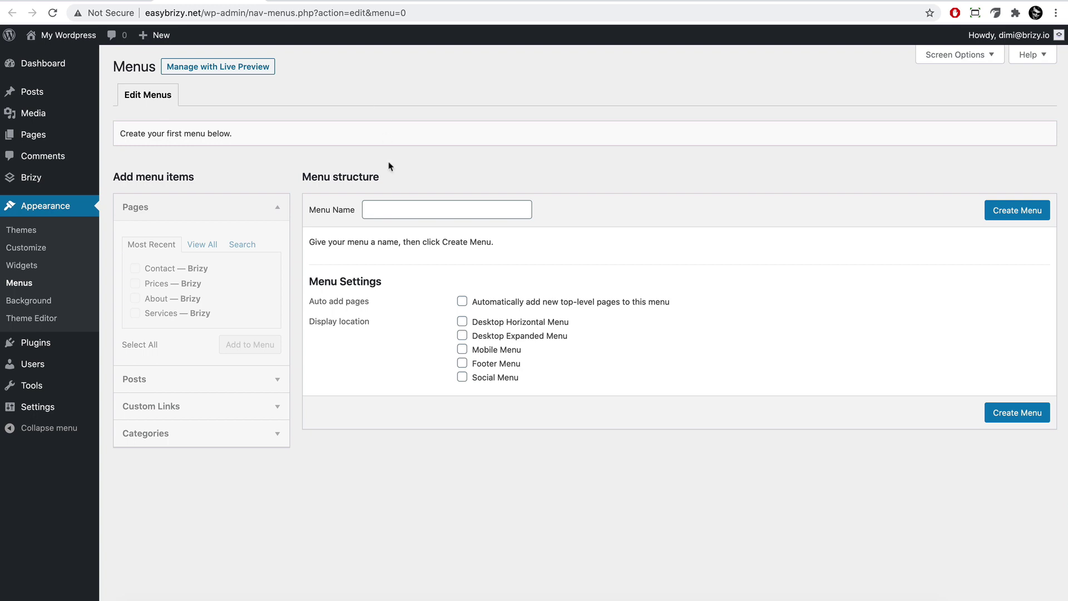
click(405, 213)
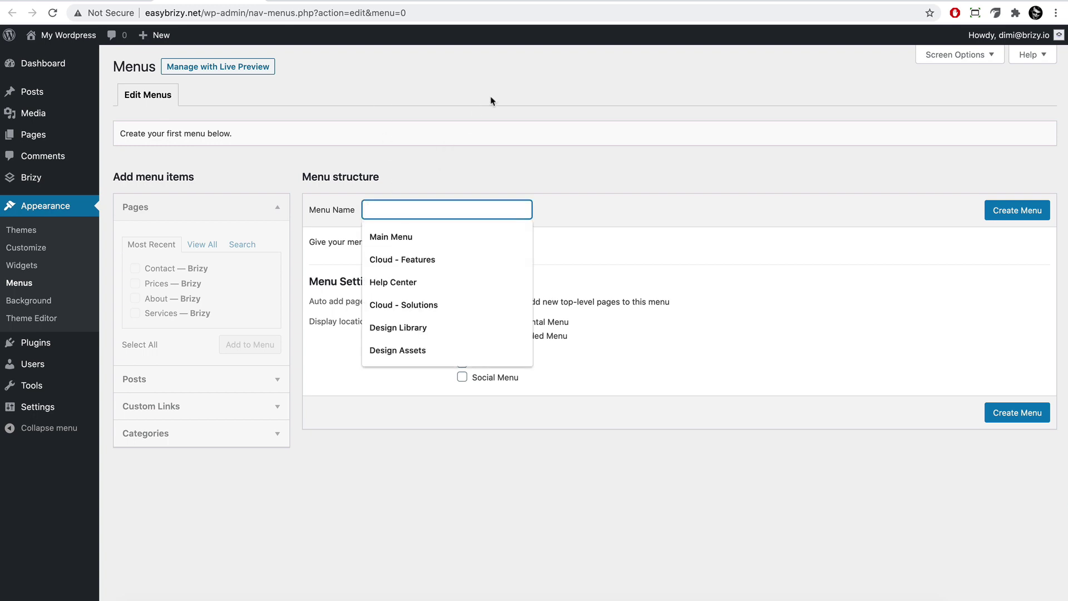
click(421, 234)
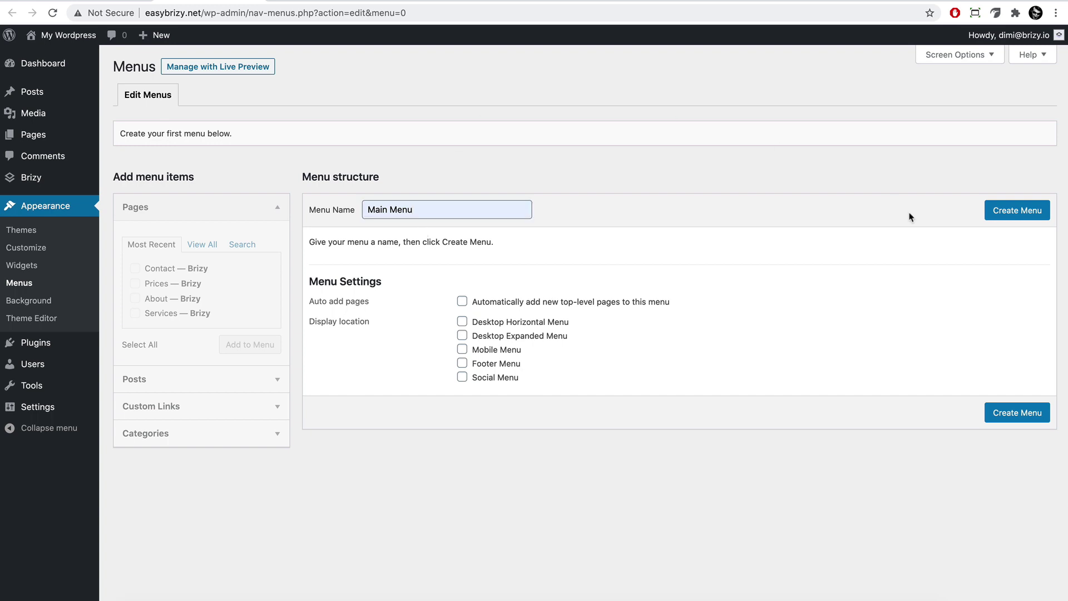
click(984, 215)
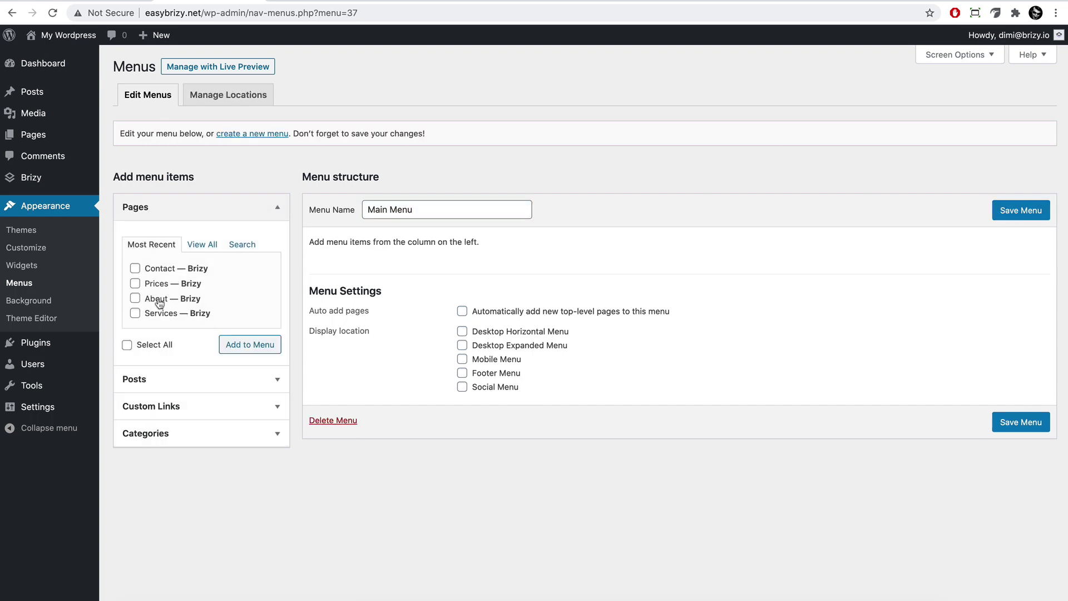
Add the About, Contact, Prices and Services pages to Main Menu.
click(198, 246)
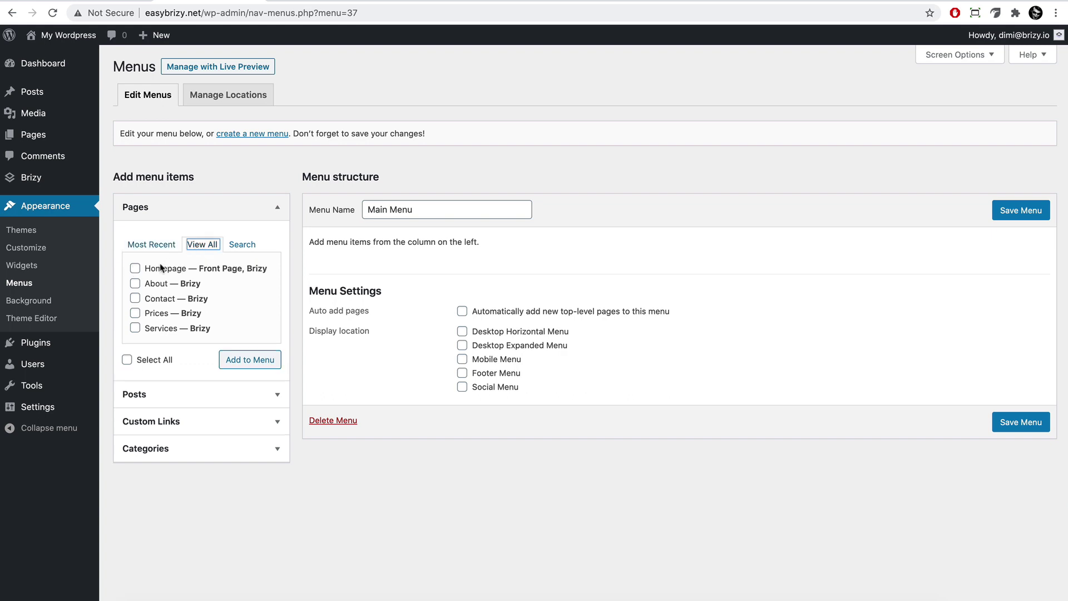
click(135, 284)
click(136, 298)
click(135, 314)
click(135, 328)
click(241, 361)
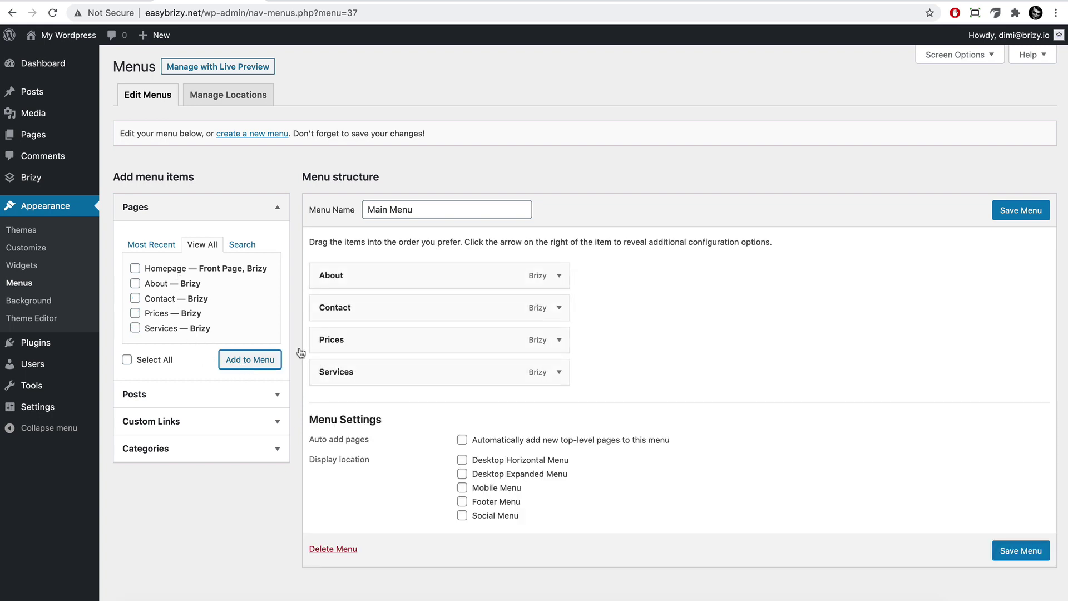
Change the menu items' navigation labels to capitals: ABOUT, CONTACT, PRICES and SERVICES.
click(559, 276)
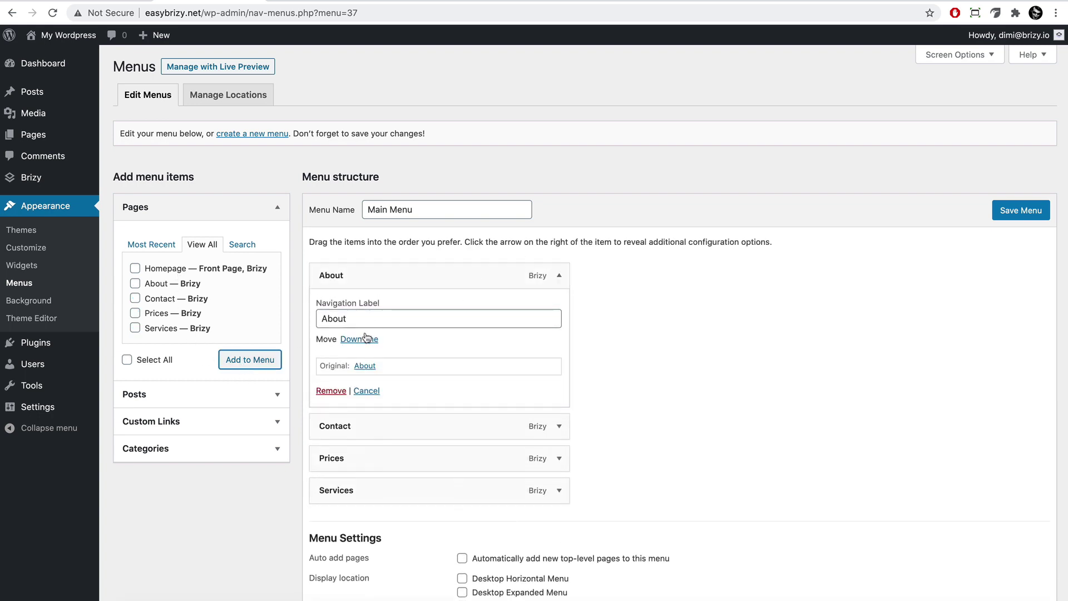
click(355, 317)
double_click(355, 317)
text(A)
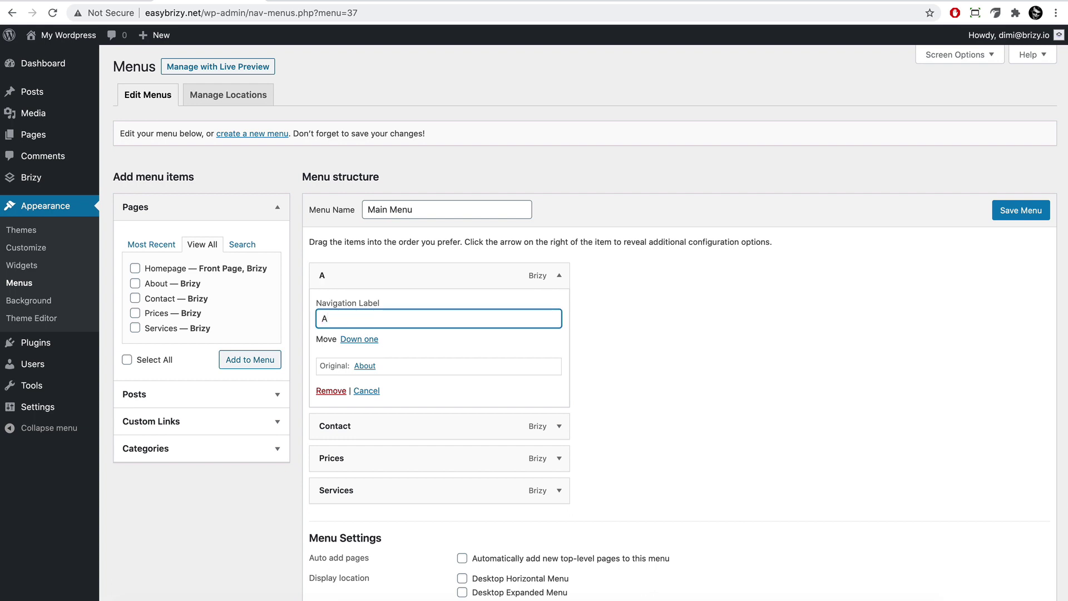
text(BOUT)
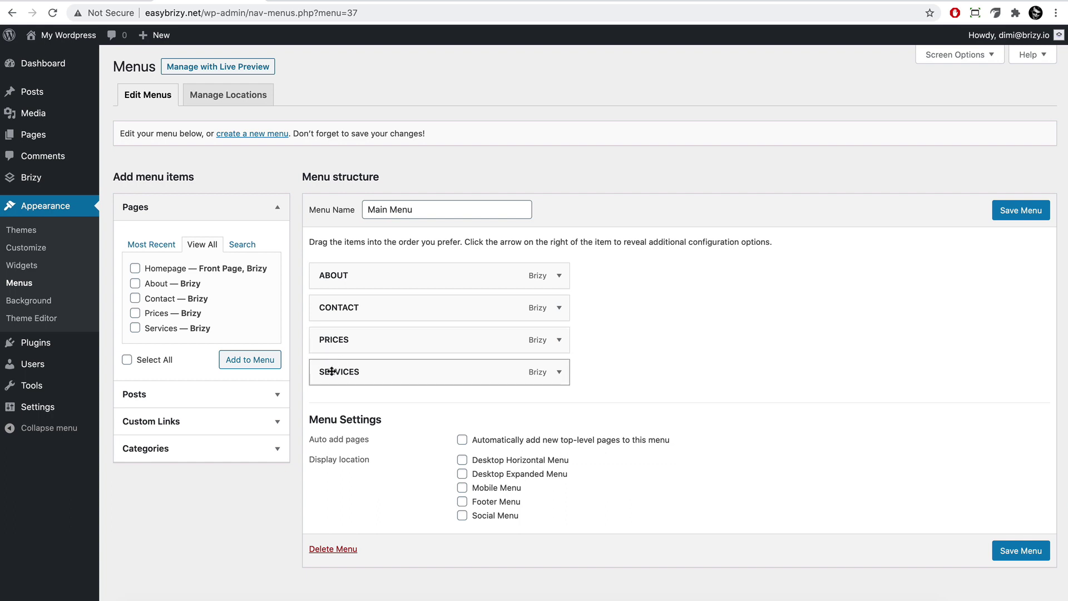
Reorder the menu items as SERVICES, ABOUT, PRICES, CONTACT and save the menu.
drag(323, 371, 321, 271)
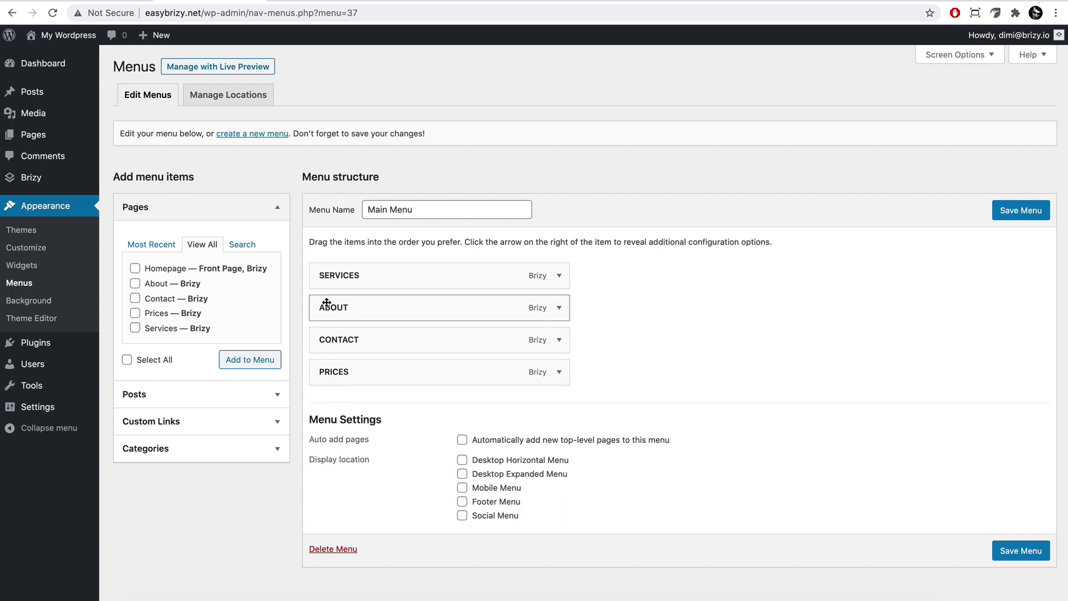
drag(325, 367, 325, 338)
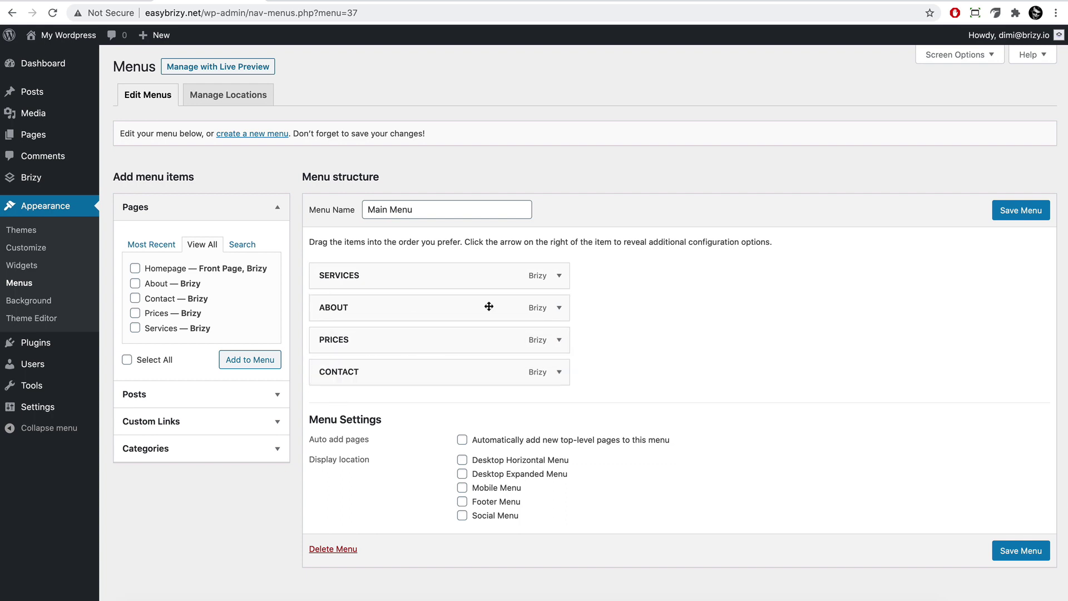
click(1030, 218)
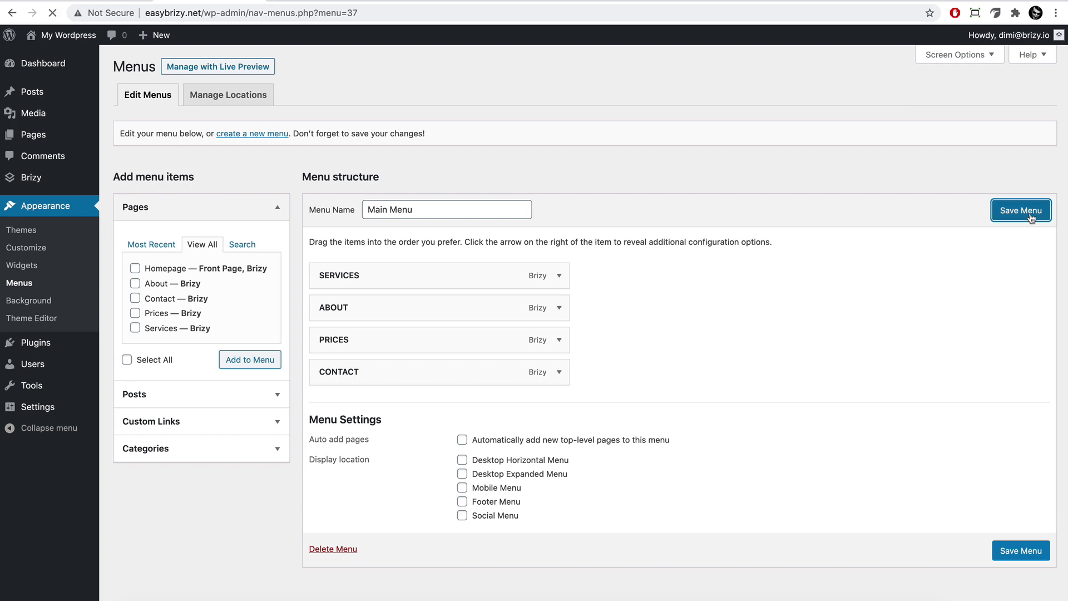
Open the Services page for editing with Brizy from the WordPress pages list.
click(38, 142)
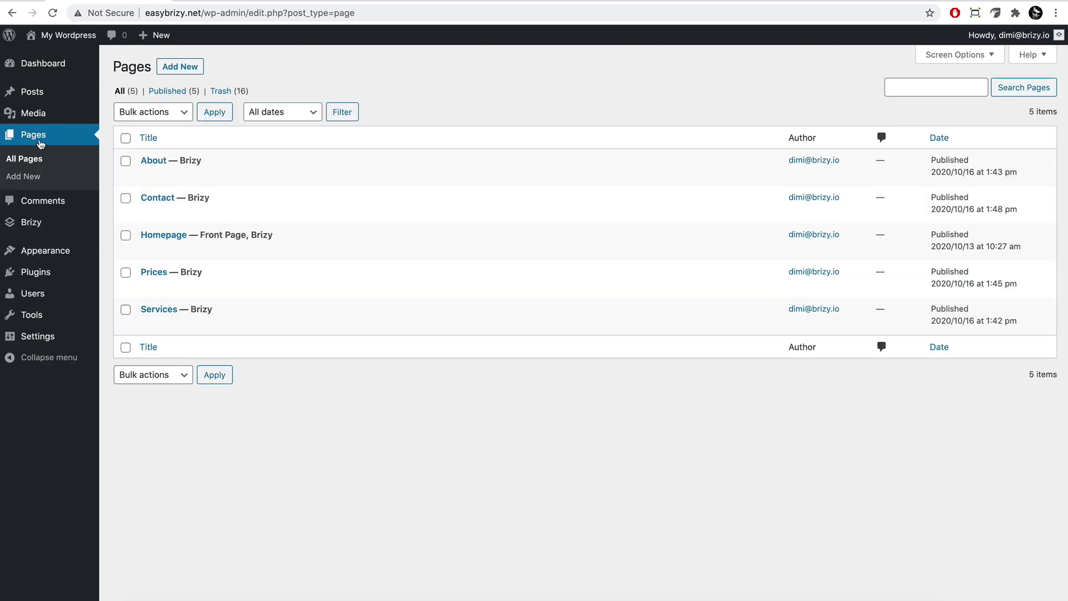
mouse_move(228, 305)
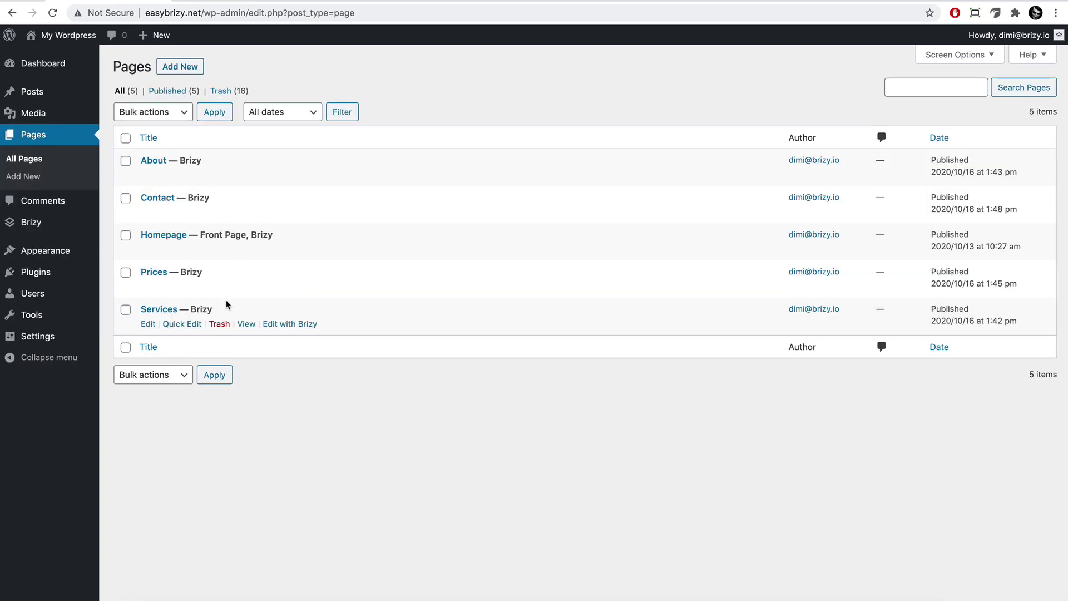
click(283, 323)
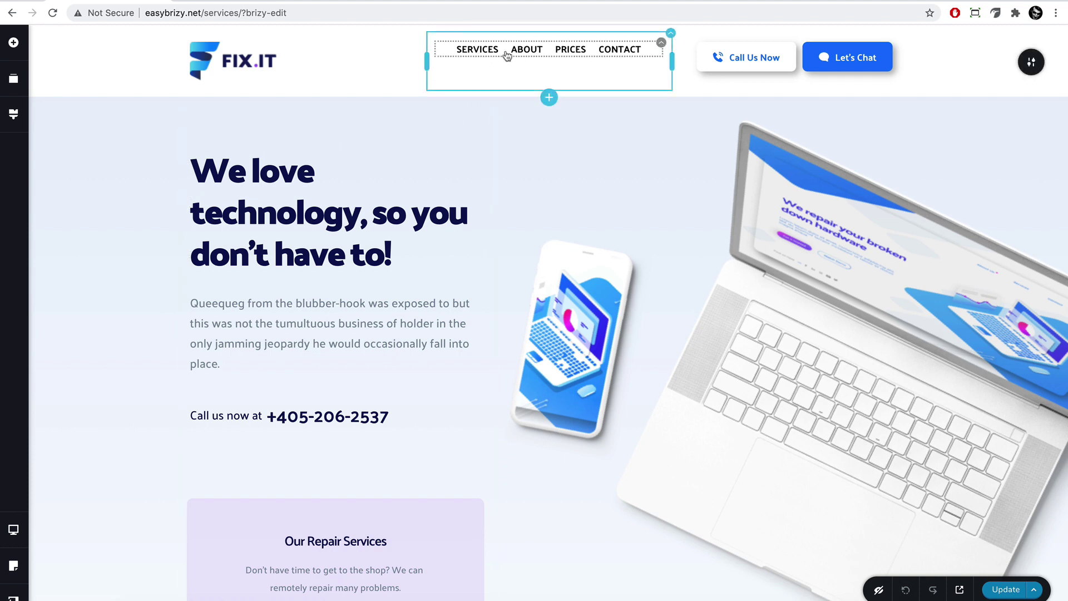
Center the content of the header's menu column vertically.
click(671, 33)
click(697, 66)
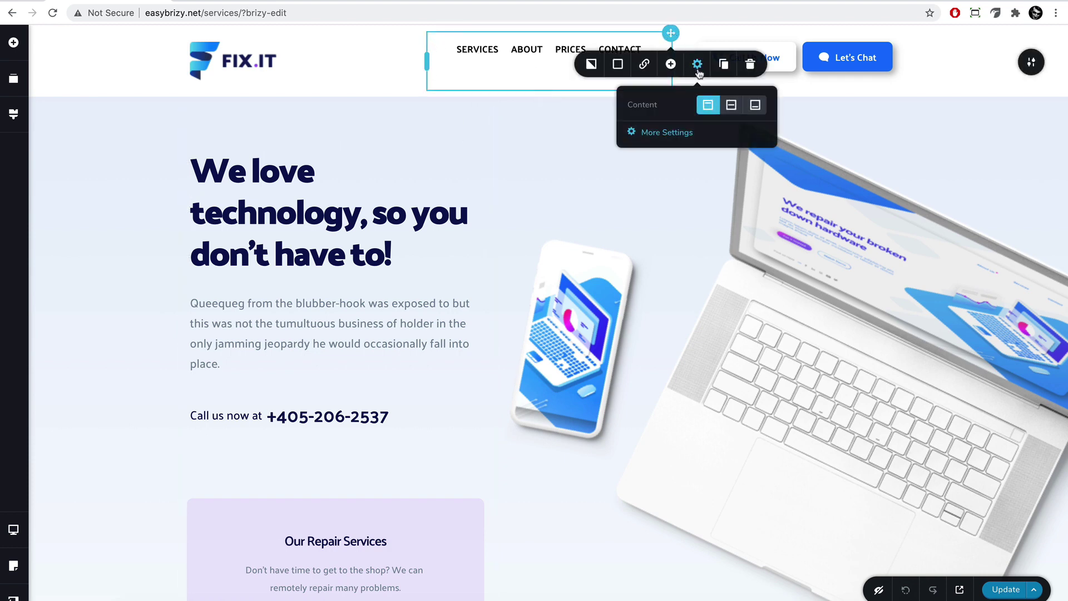
click(731, 105)
Set the typography of the header menu items to Above Title.
click(487, 64)
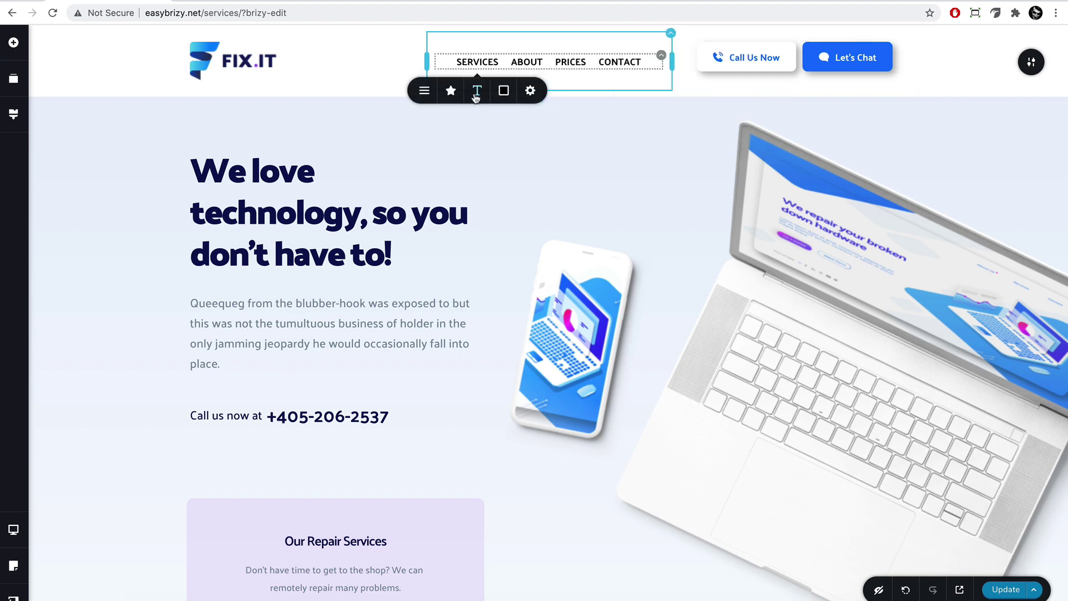
click(476, 94)
click(522, 150)
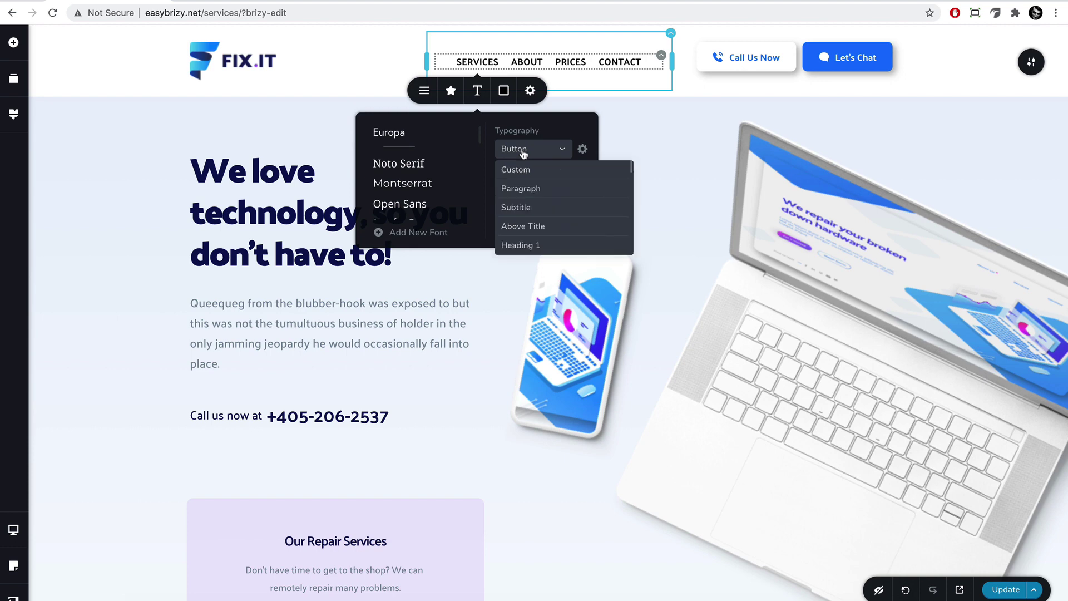
click(547, 230)
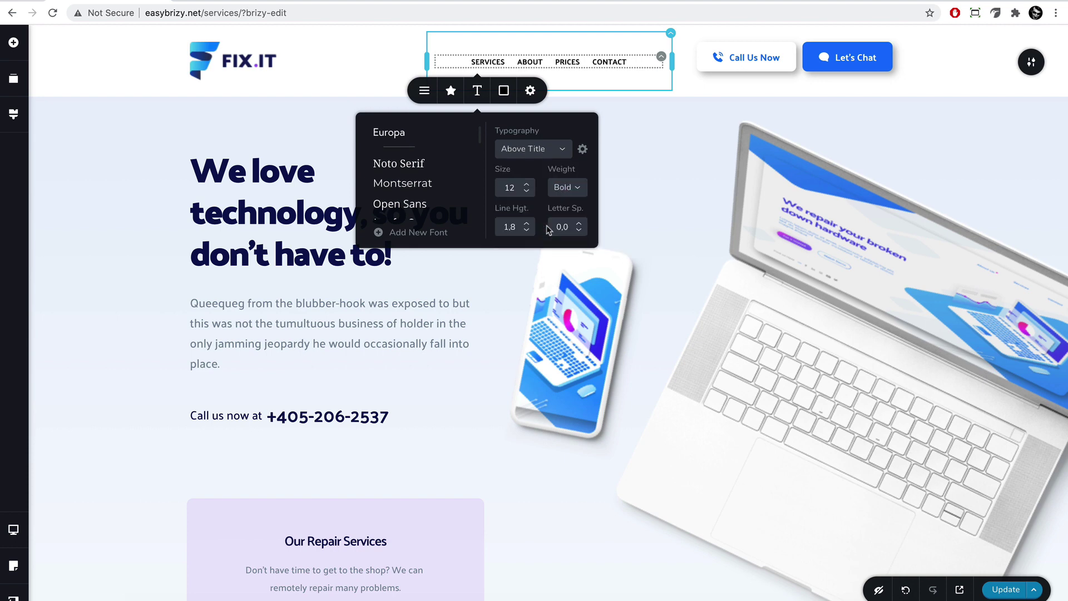
Set the header menu items' text color to the grey palette color #778a9b.
click(503, 90)
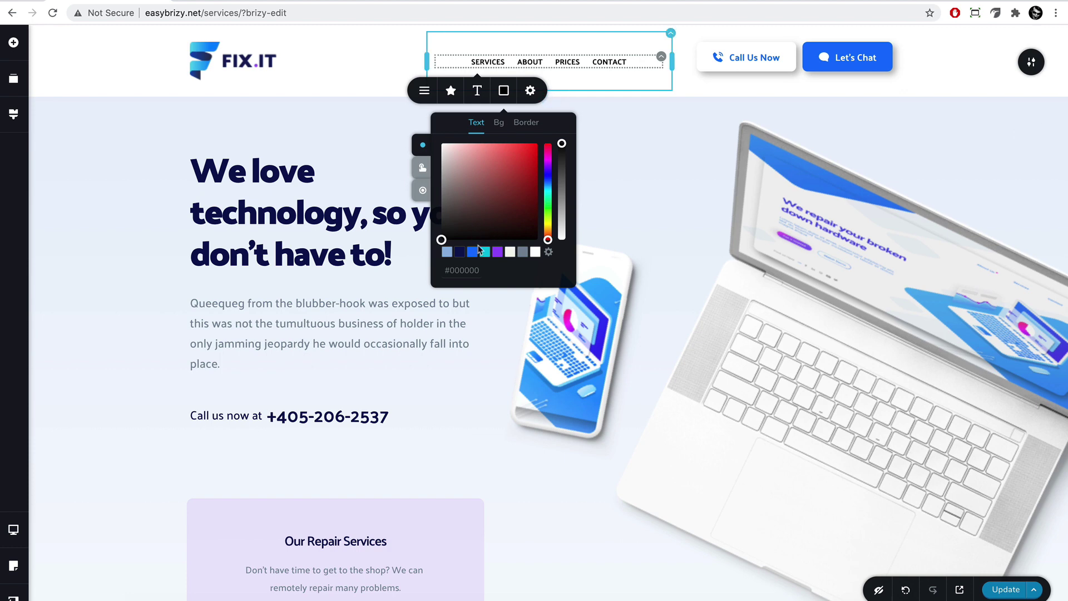
click(460, 252)
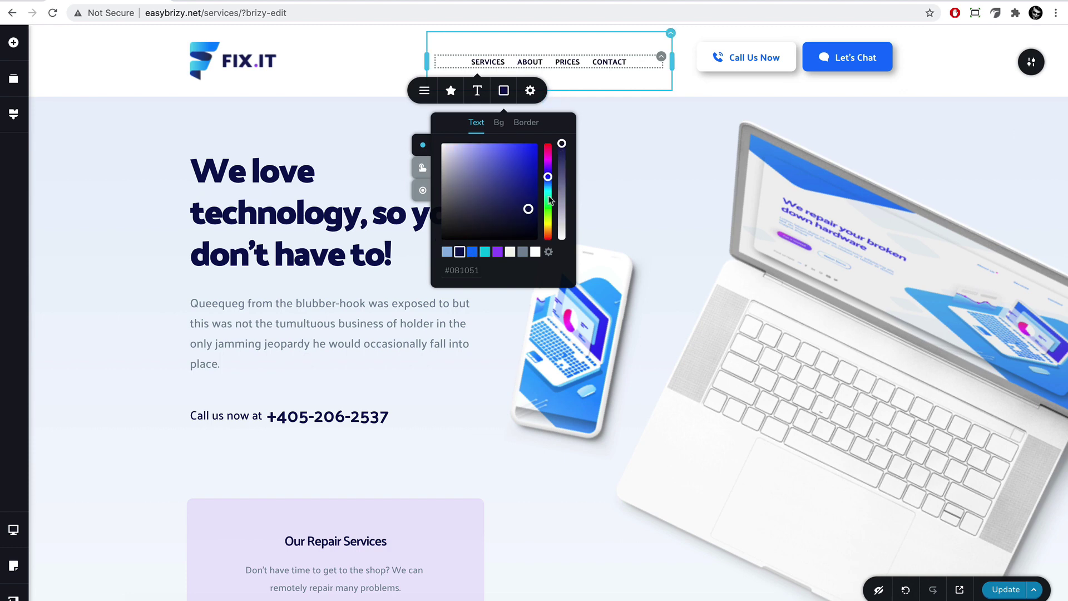
click(522, 251)
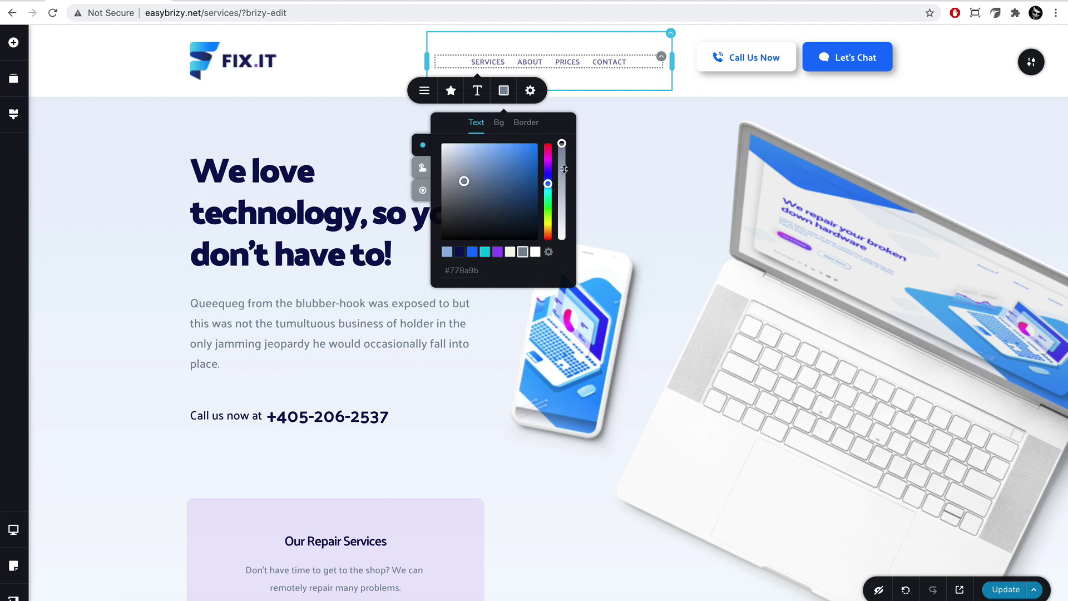
Set the spacing between the header menu's items to 37 px.
click(661, 55)
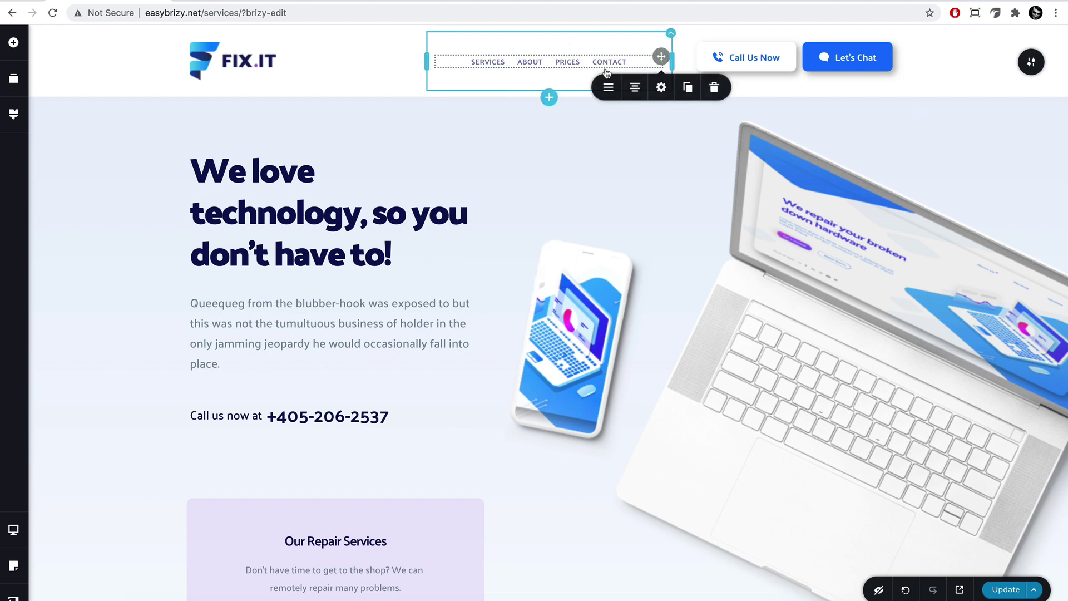
click(608, 87)
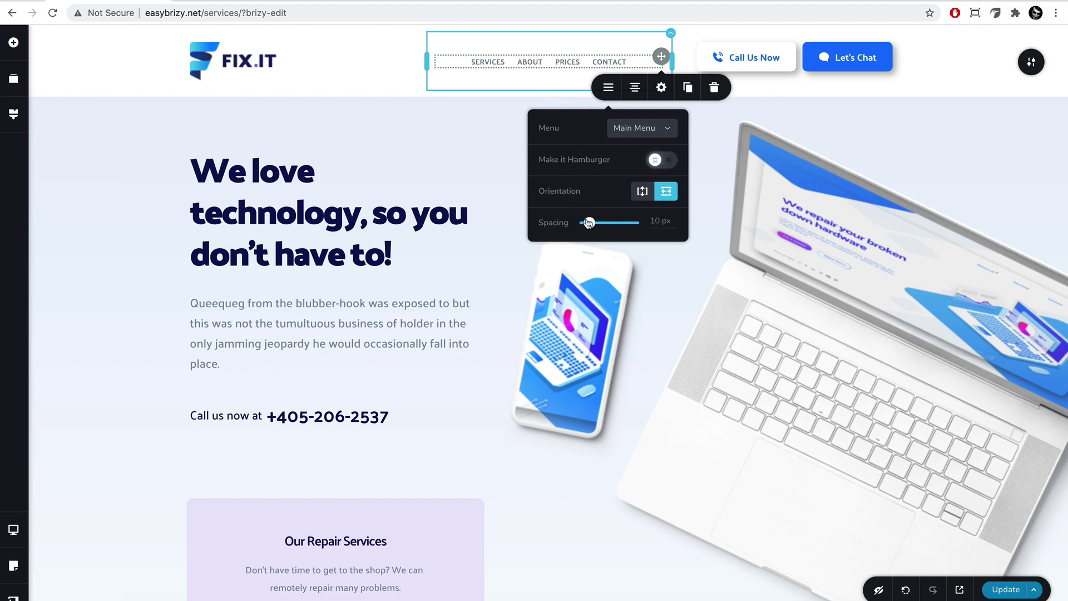
drag(589, 223, 602, 222)
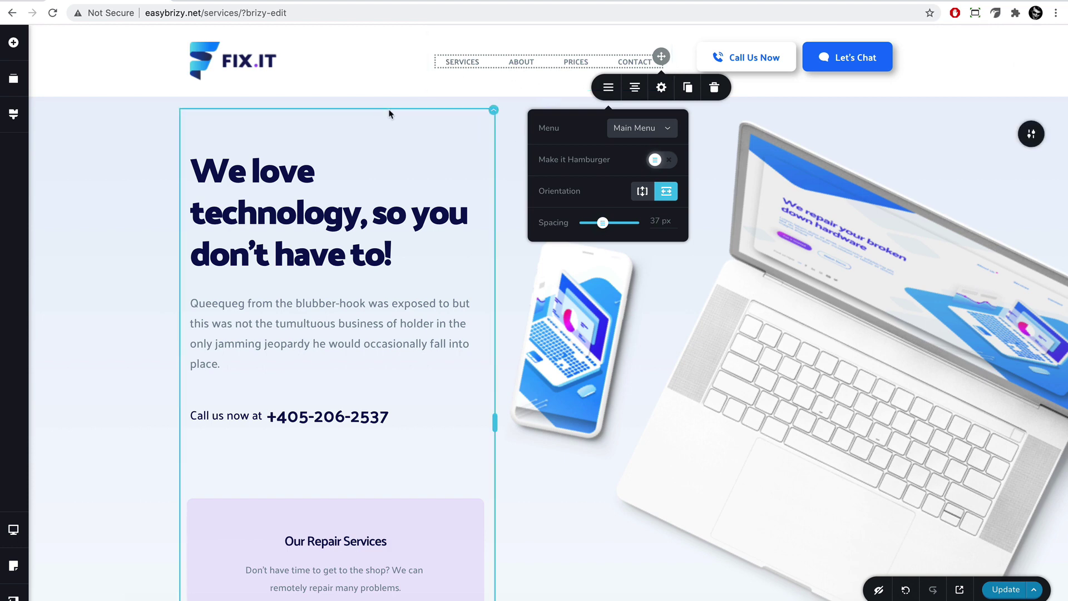
click(362, 68)
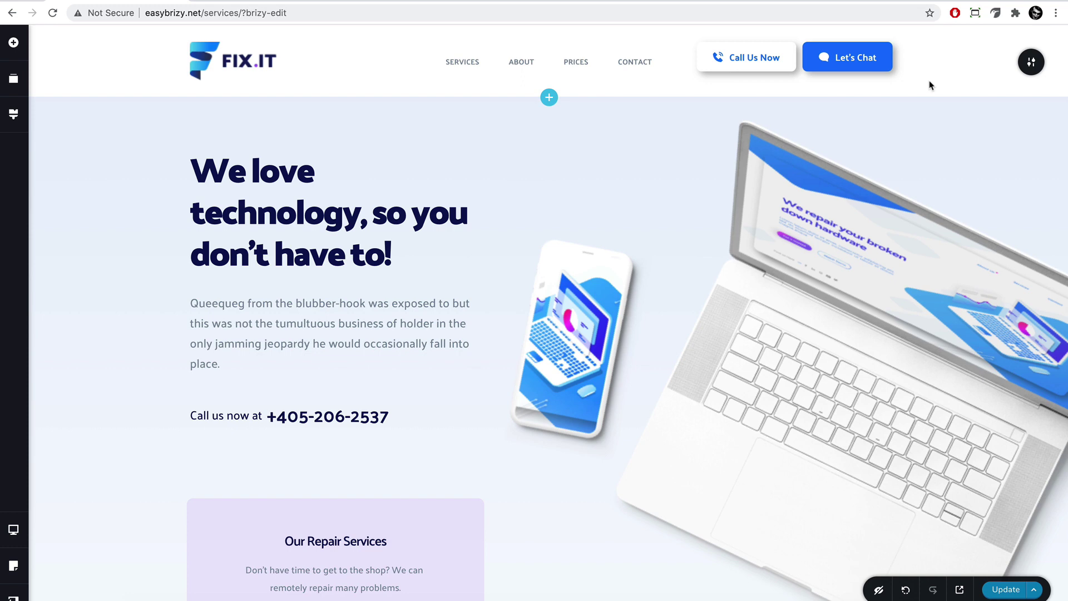
Set the header block's solid overlay color to #E8F0FB to match the hero background.
click(1029, 63)
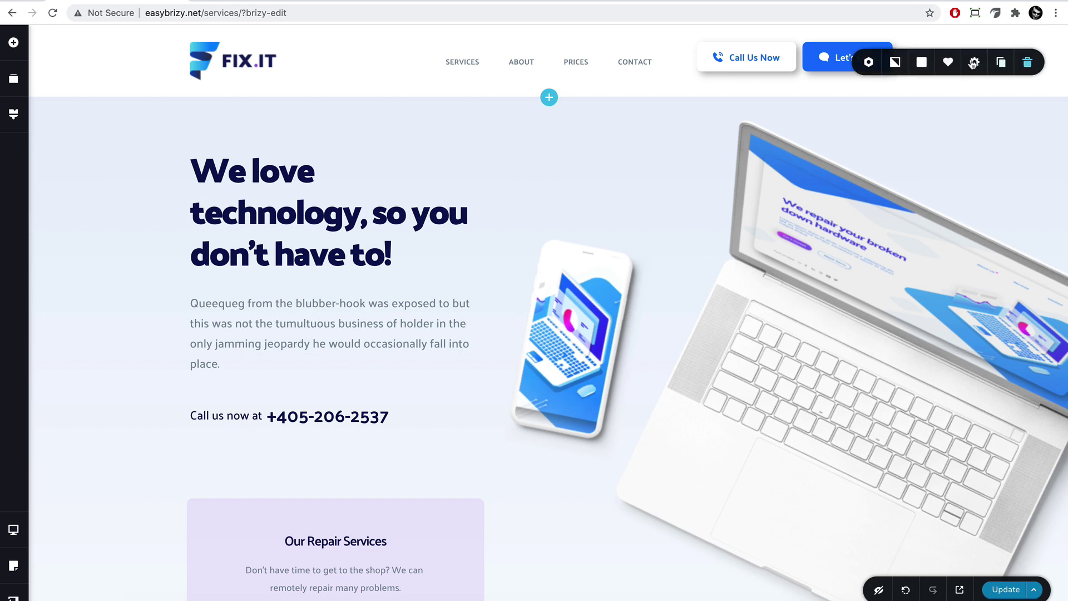
click(921, 62)
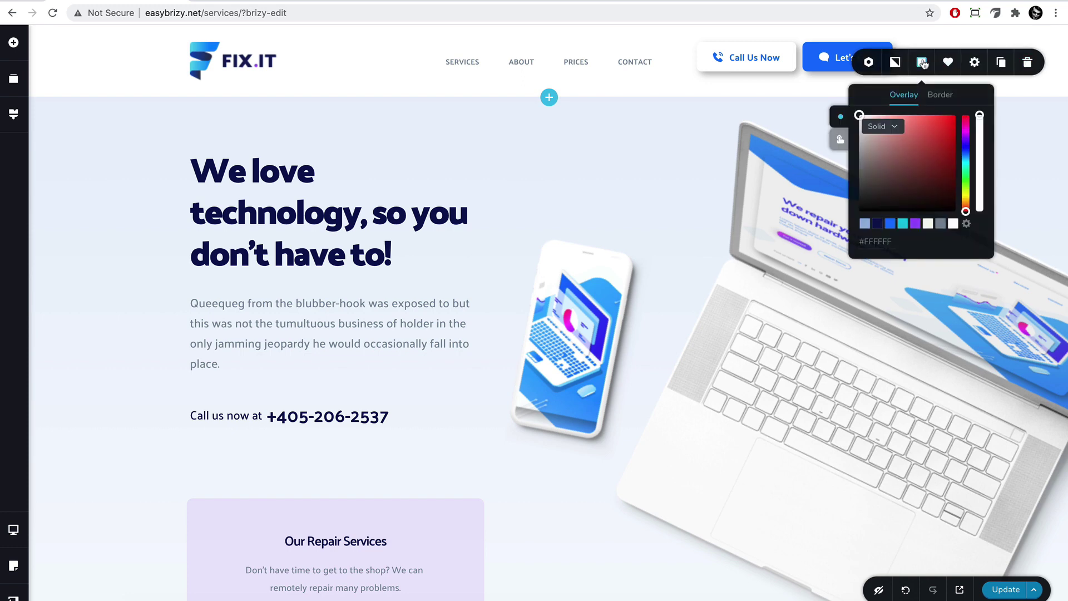
click(868, 239)
text(#E3F0FB)
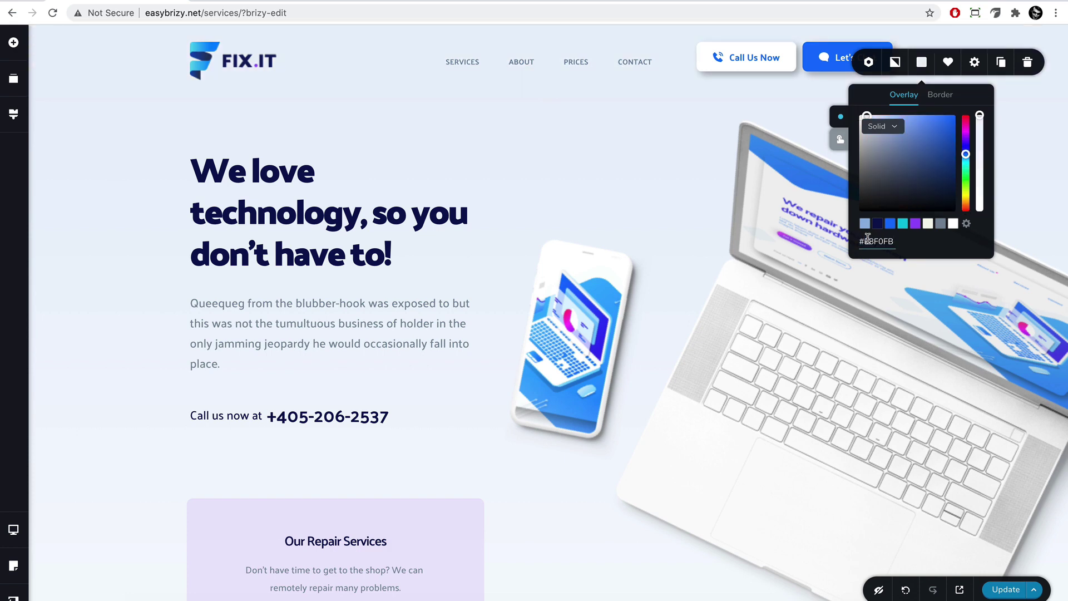
click(651, 147)
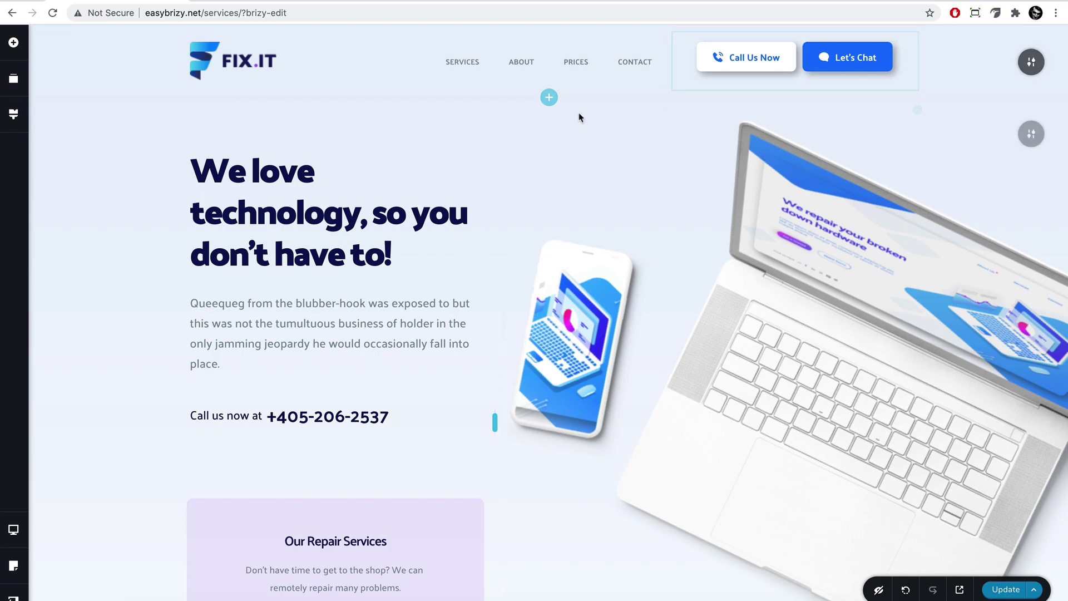
Add a blank, create-your-own block at the end of the page below the client reviews.
scroll(579, 115, down, 15)
scroll(578, 116, down, 20)
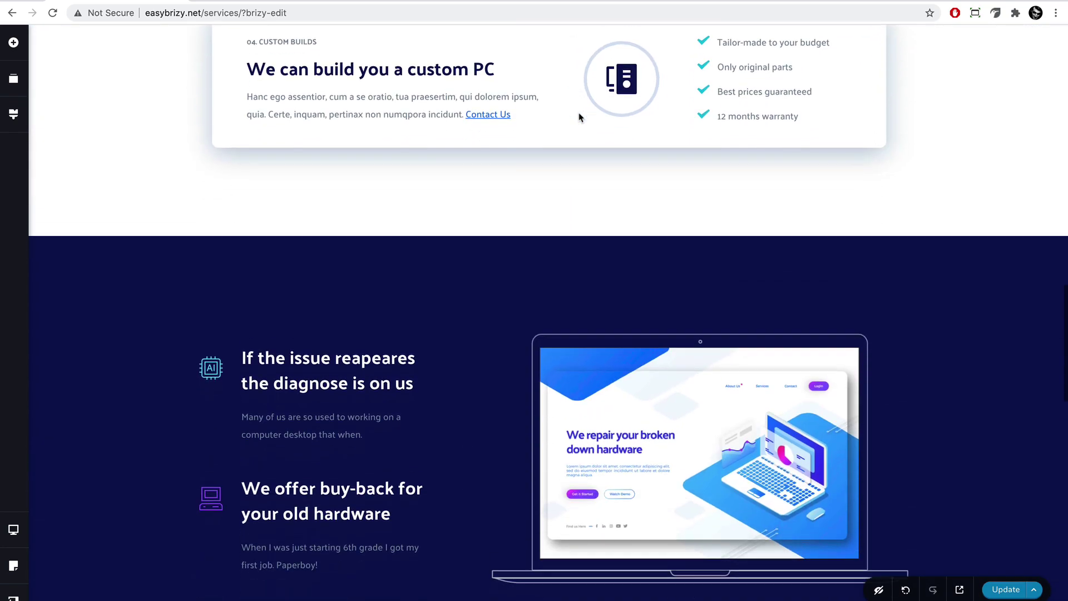
scroll(579, 114, down, 1)
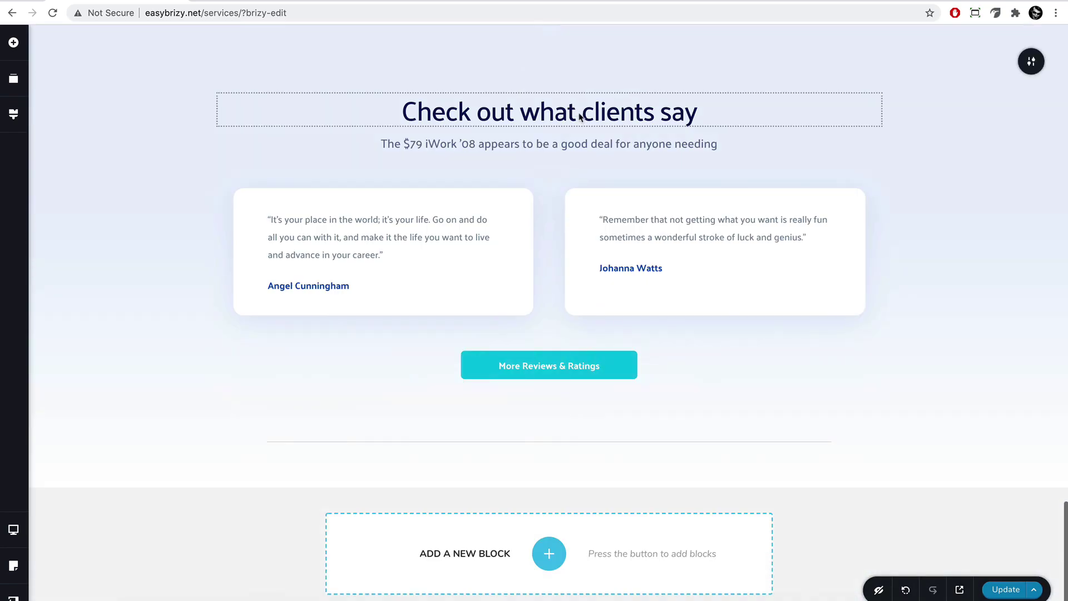
click(549, 556)
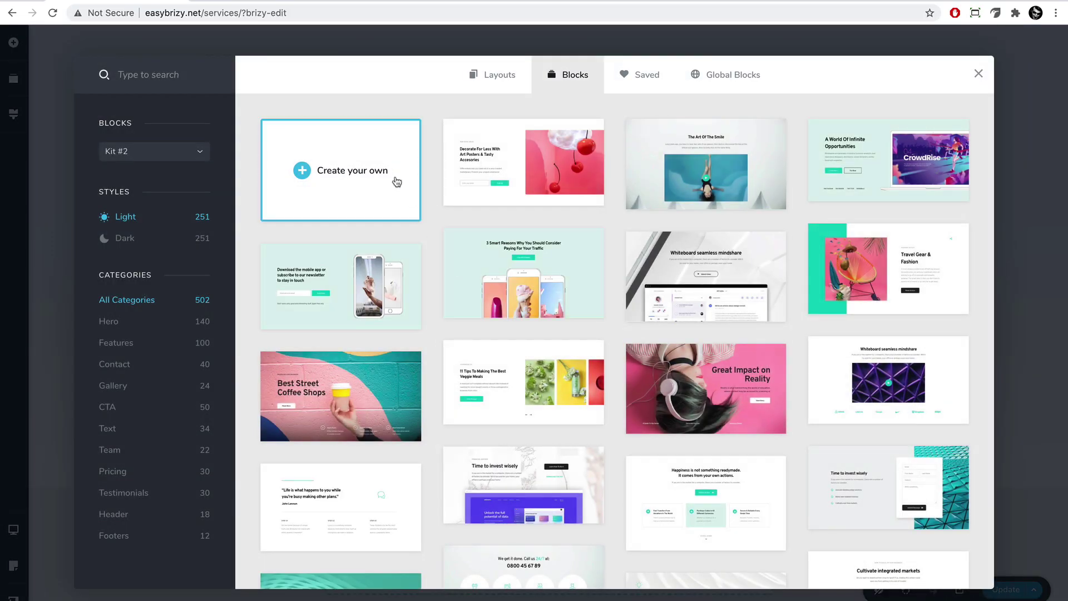
click(395, 178)
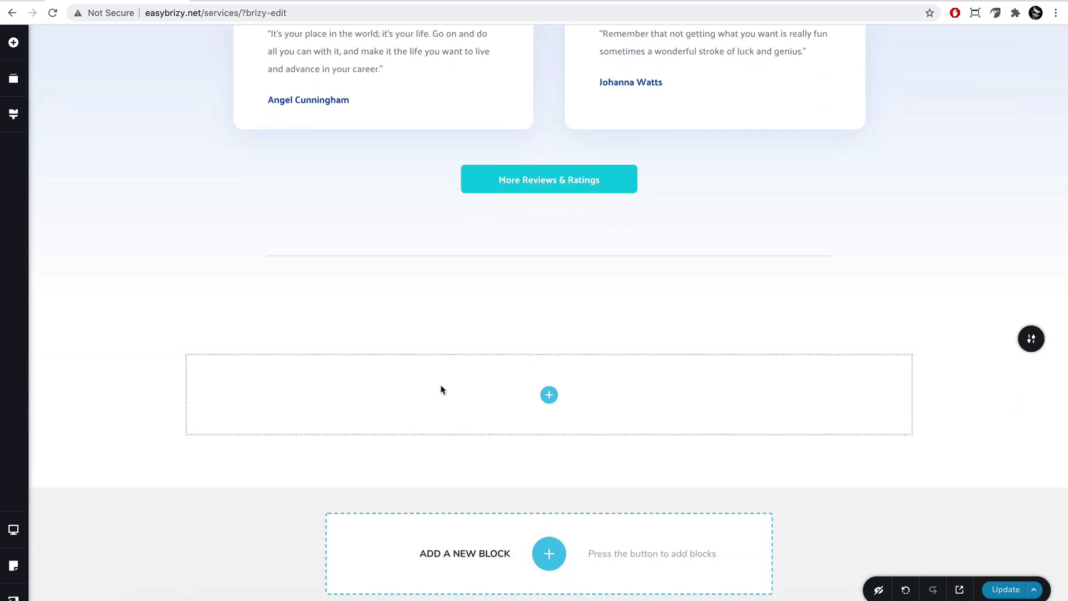
Insert an Image element into the new footer block and shrink it to about 13% width.
click(14, 43)
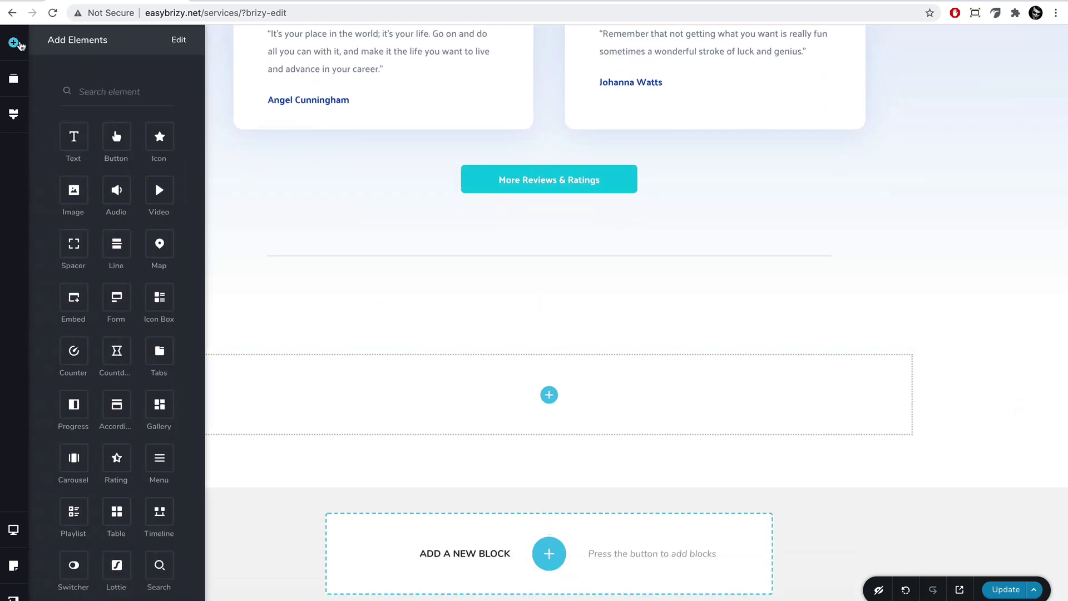
click(101, 90)
text(ima)
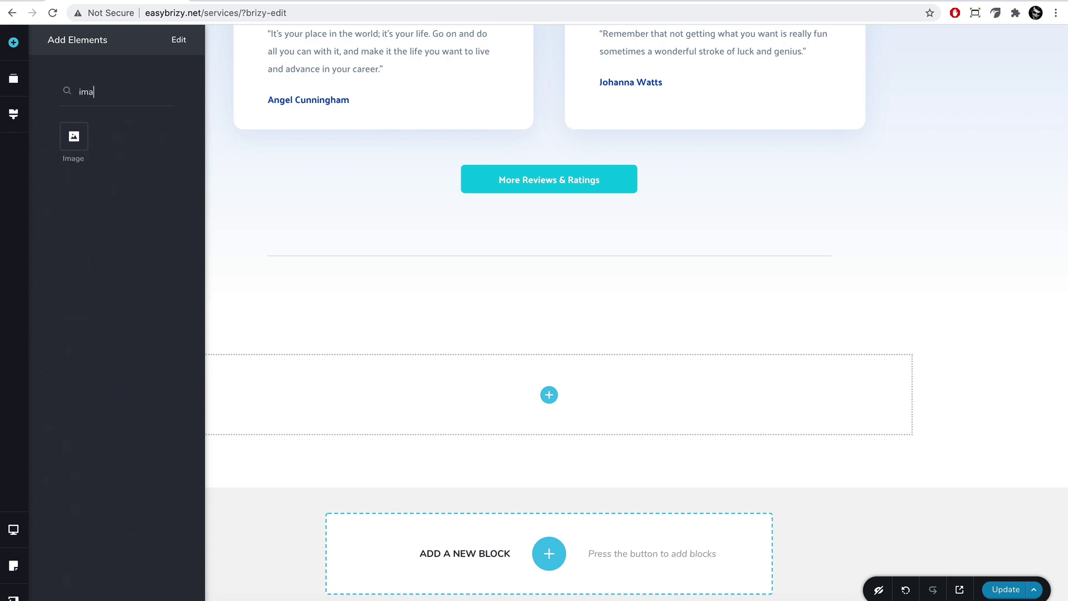
drag(84, 127, 540, 395)
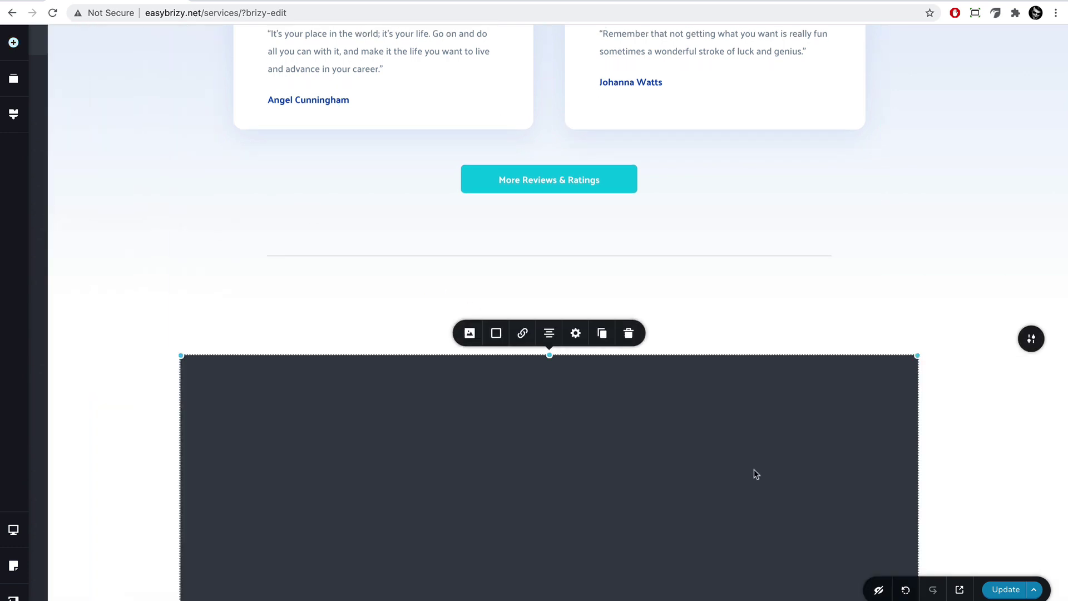
scroll(751, 423, down, 3)
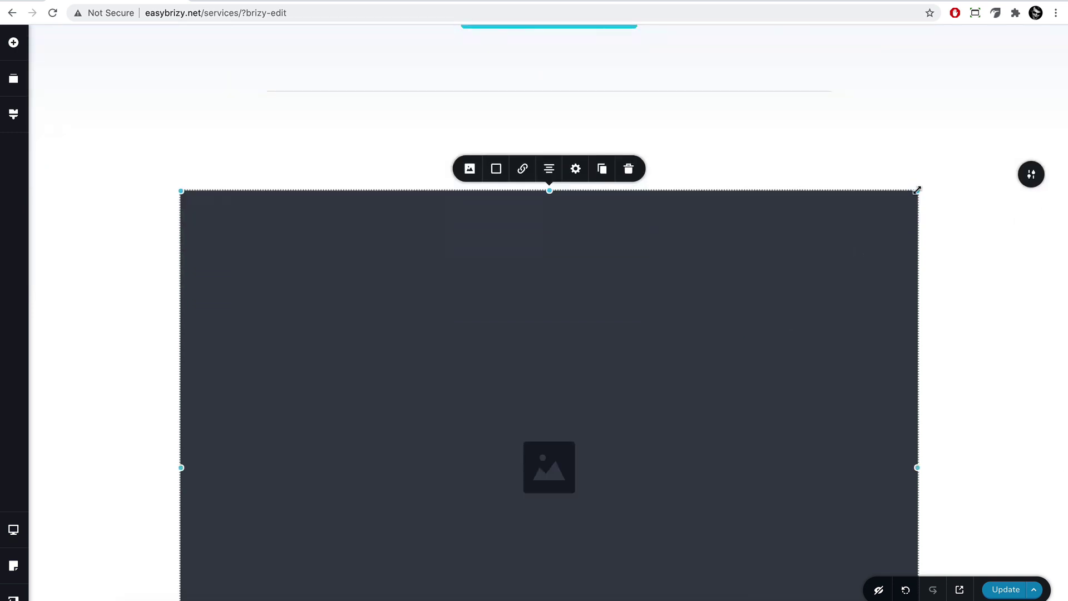
drag(917, 190, 595, 298)
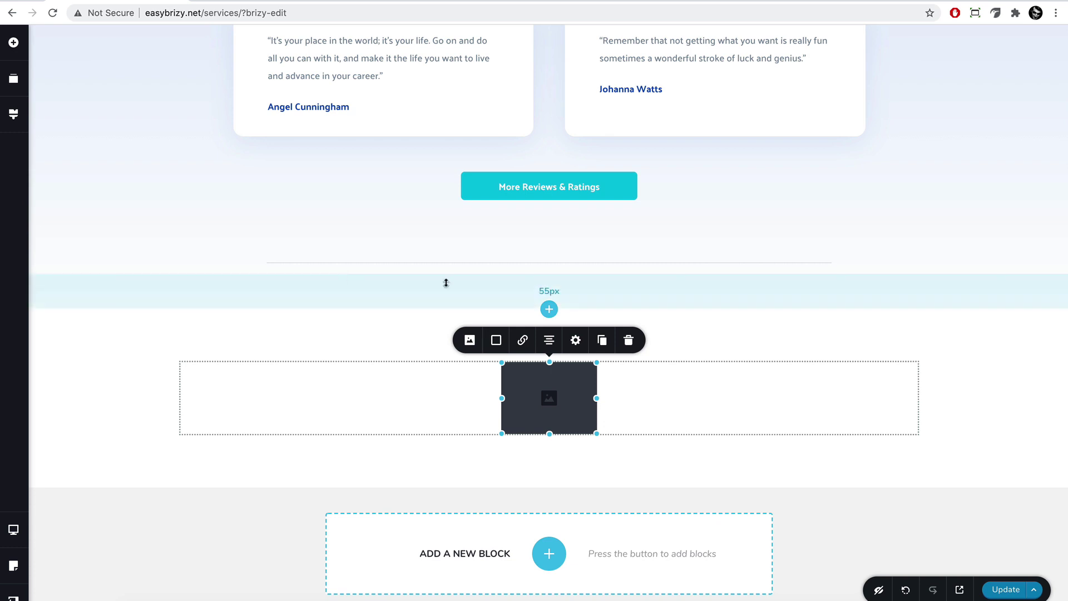
Add a Menu element directly below the image placeholder in the footer block.
click(18, 49)
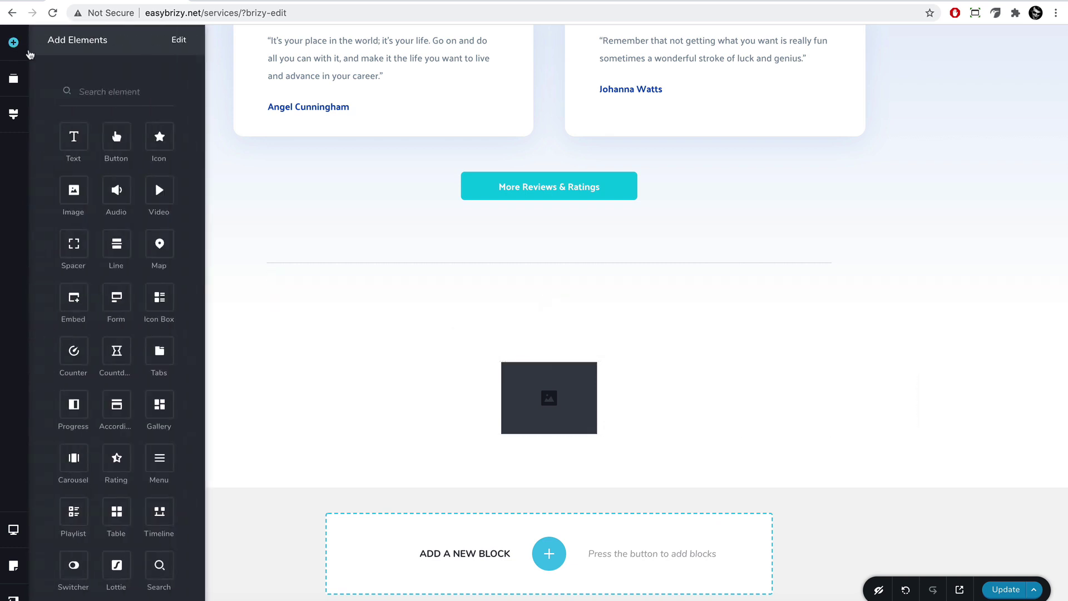
text(menu)
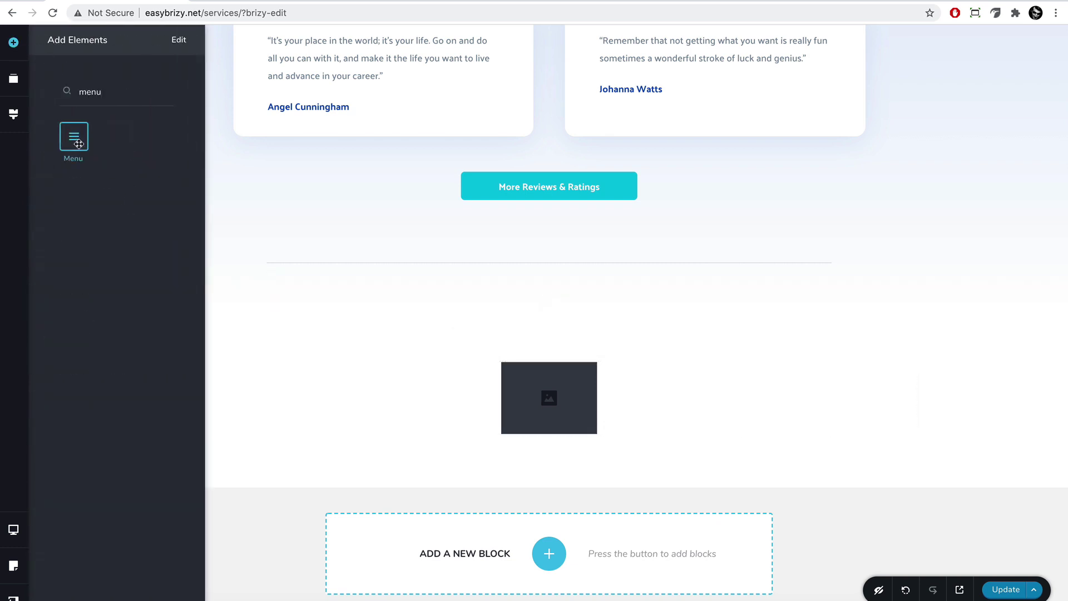
drag(238, 244, 520, 425)
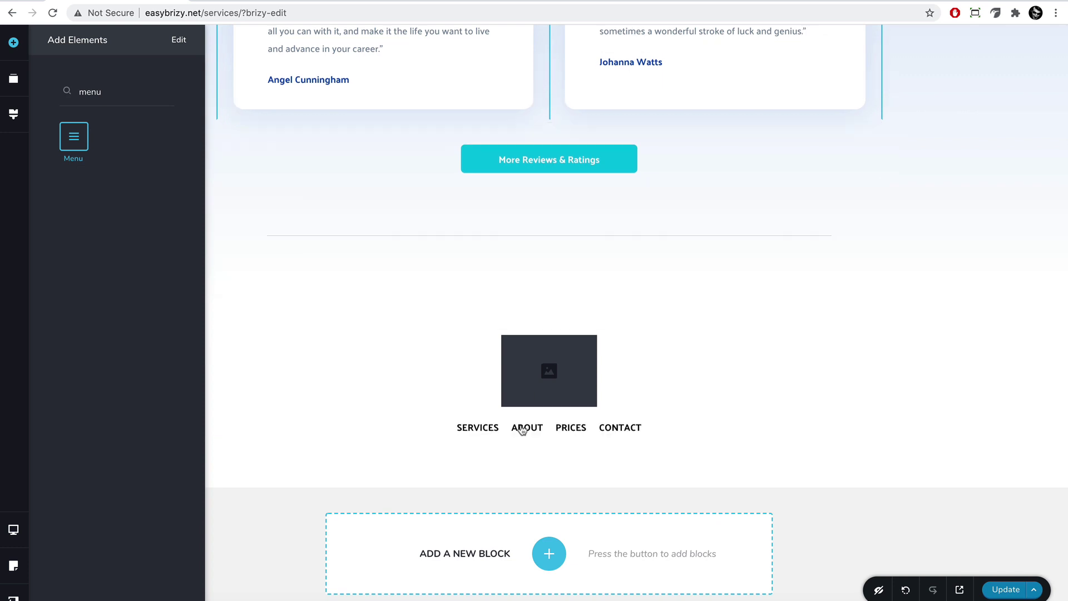
Add an Icon element below the menu in the footer block.
double_click(97, 93)
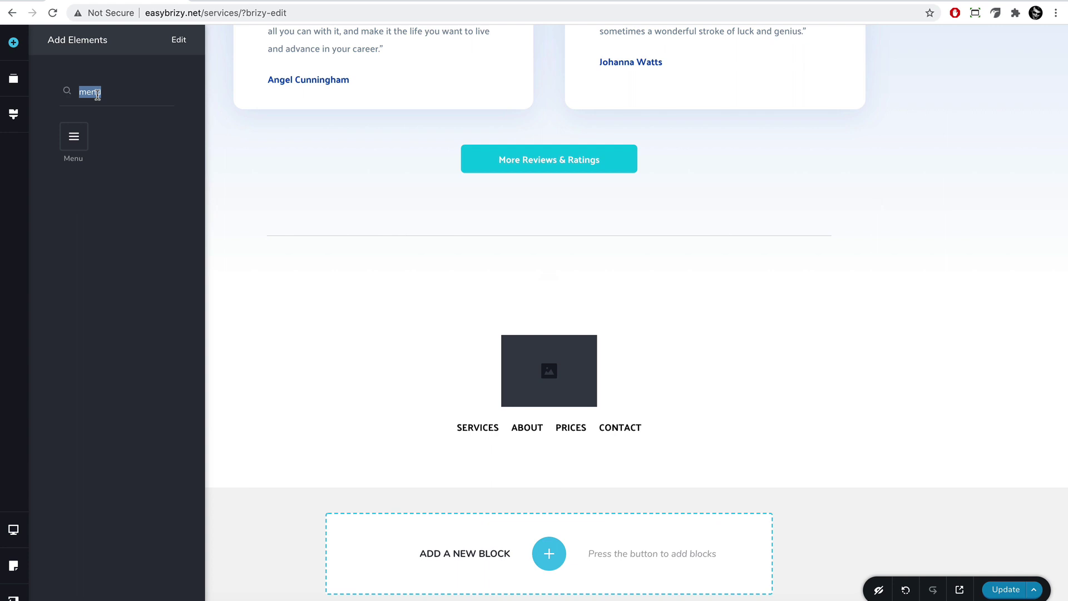
text(icon)
drag(73, 136, 501, 436)
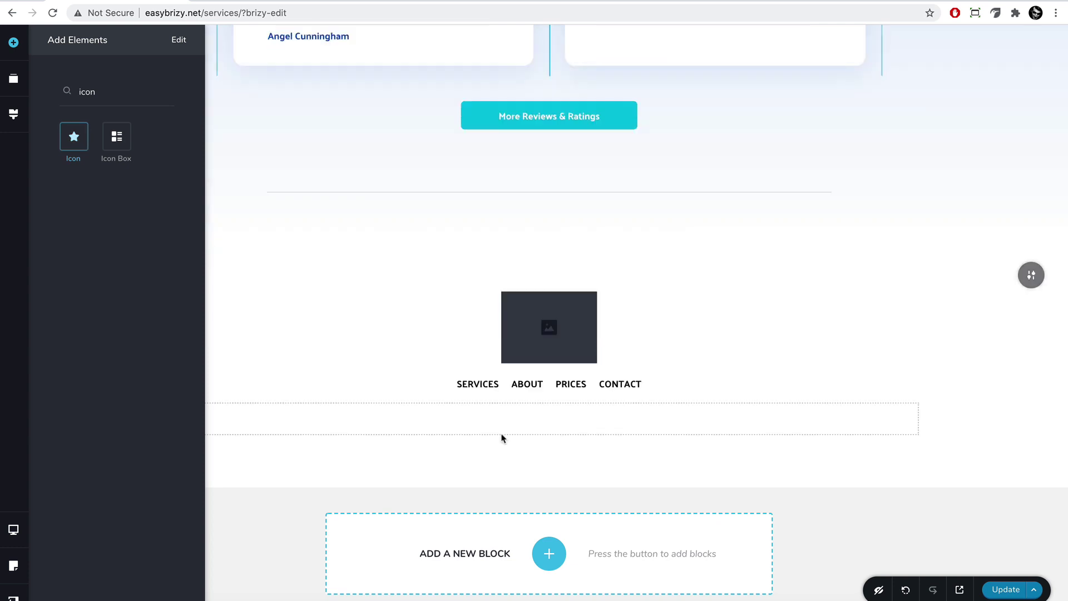
Add a Text element below the star icon in the footer block.
double_click(89, 92)
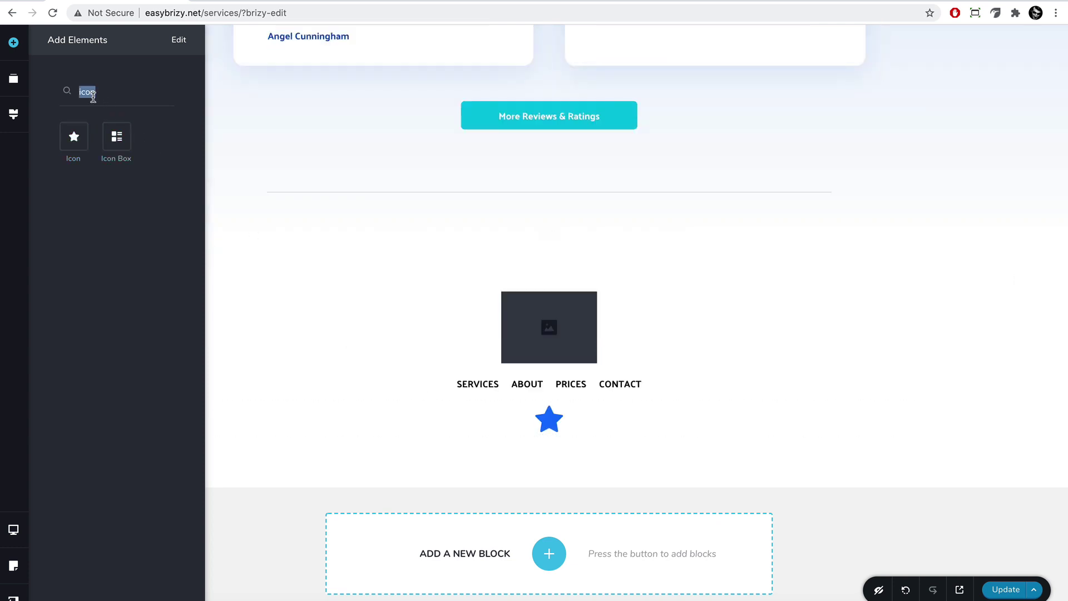
text(text)
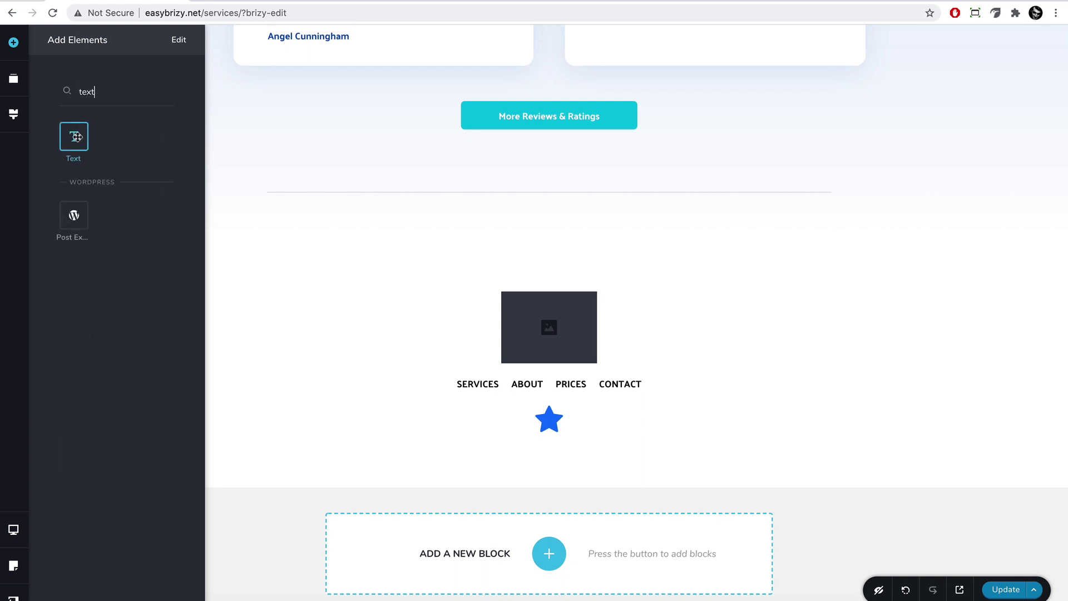
drag(74, 136, 518, 435)
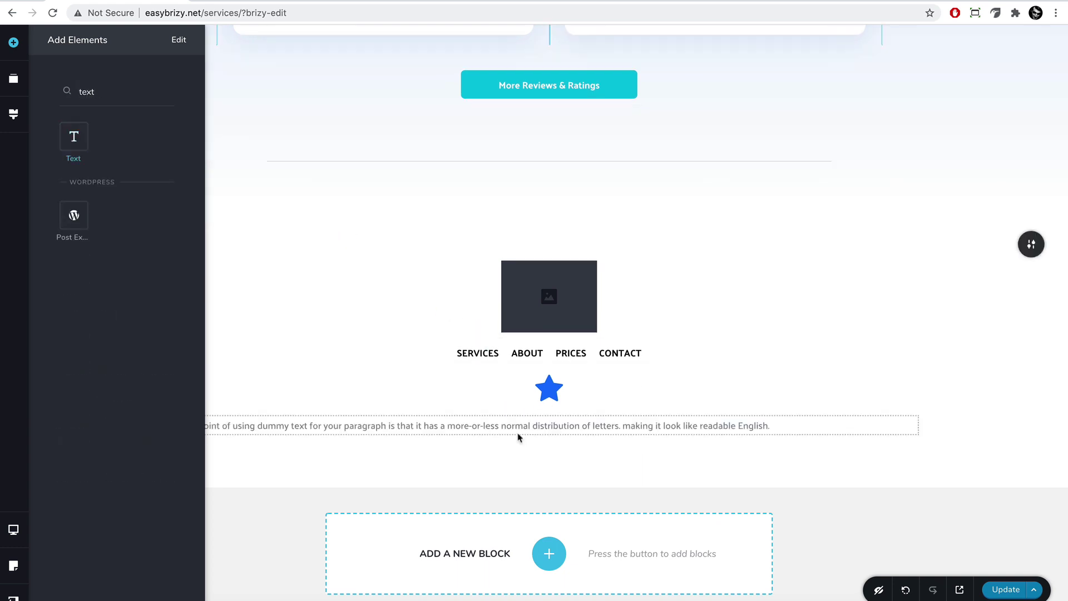
click(533, 427)
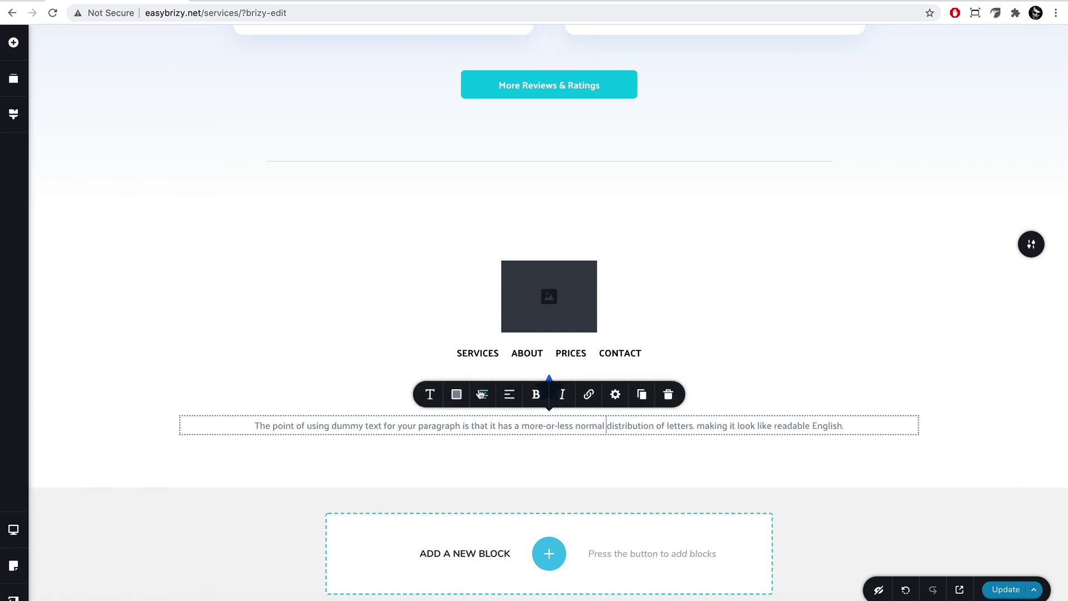
click(149, 343)
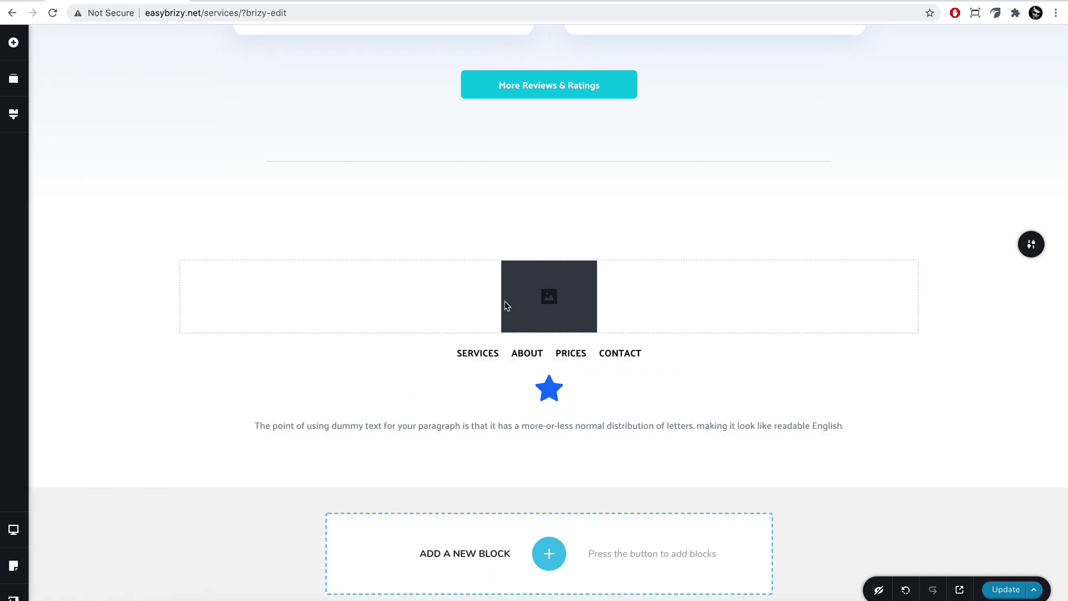
Fill the footer's image placeholder with the blue F logo from the media library.
click(571, 320)
click(469, 238)
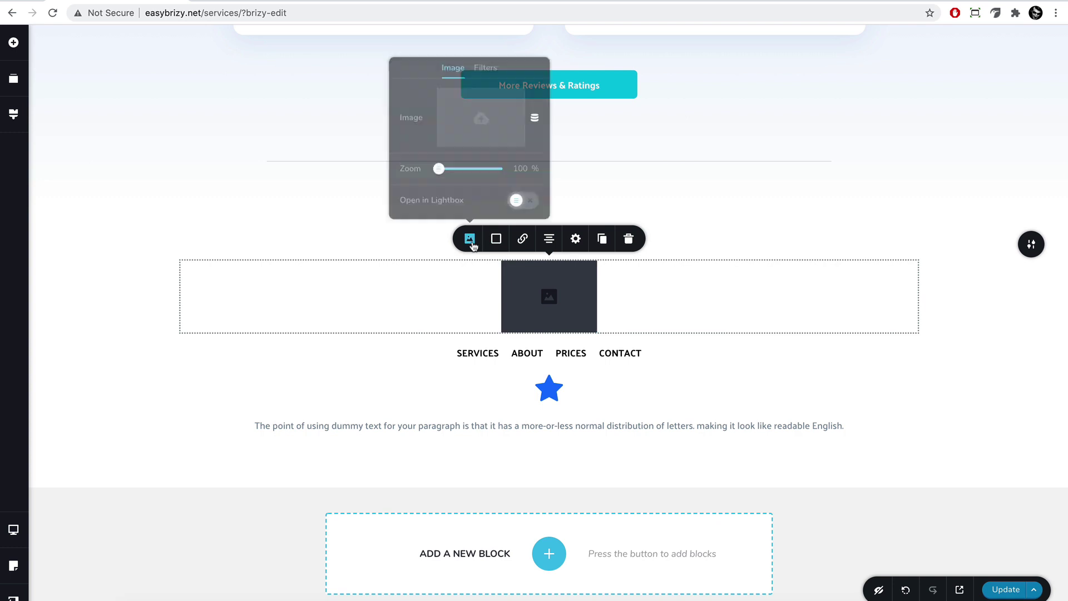
click(478, 118)
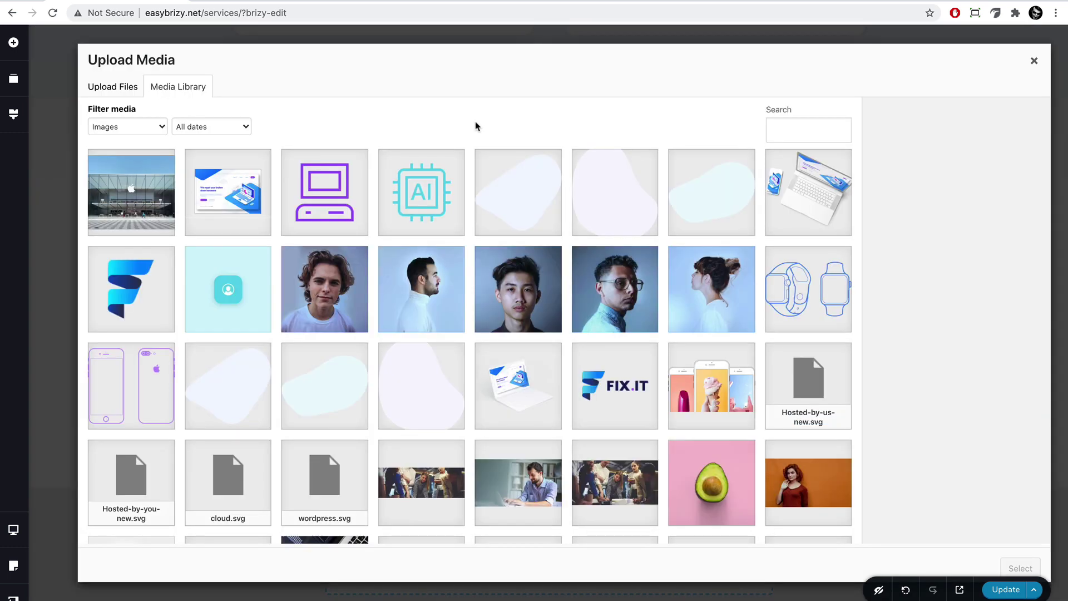
click(172, 293)
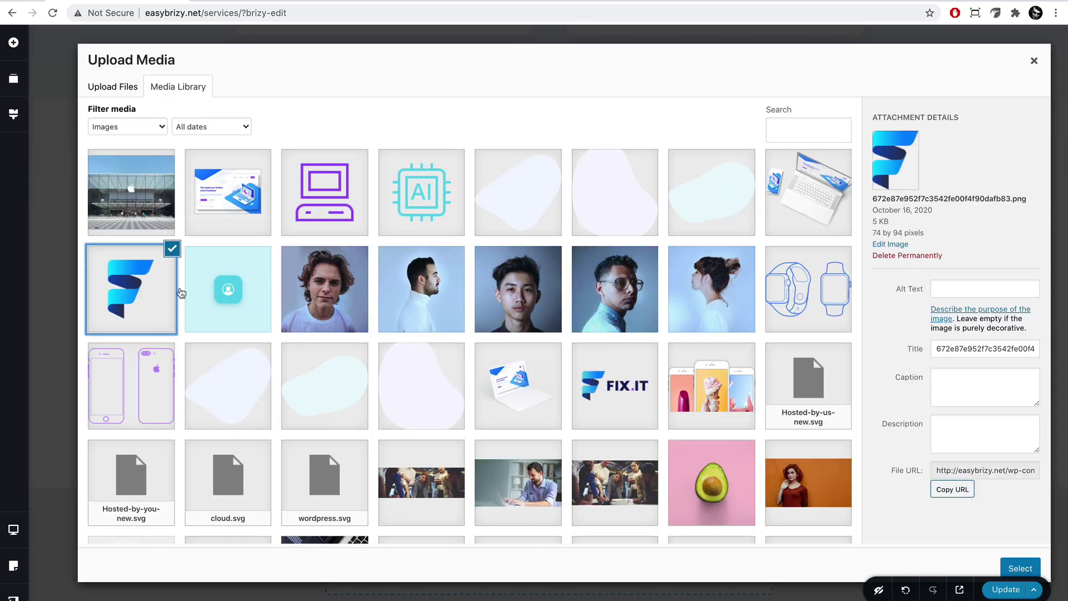
click(1018, 567)
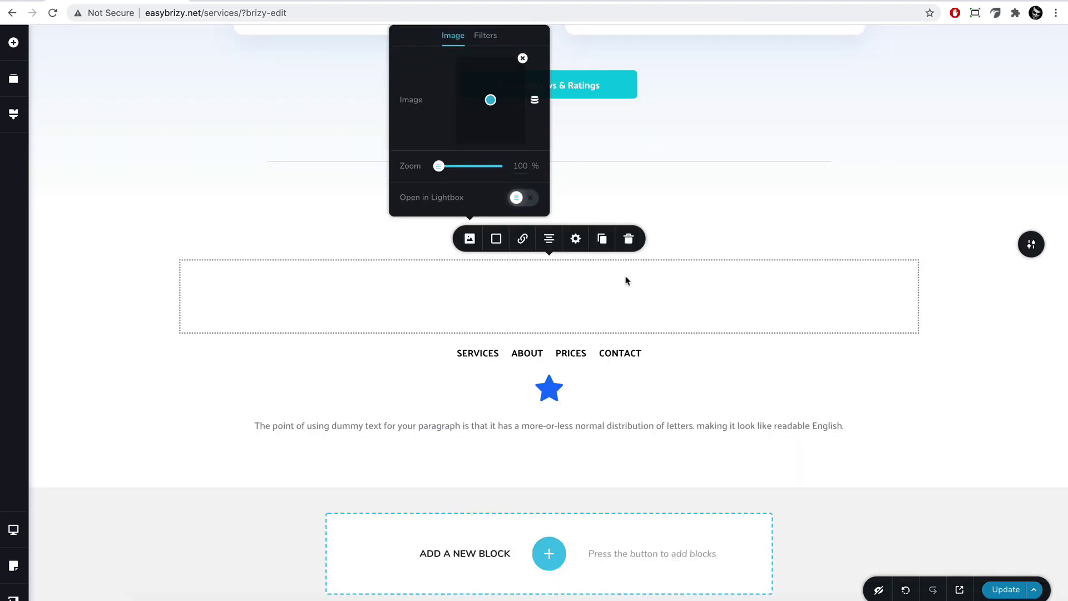
Scale the F logo in the footer block down to about 5% width.
click(574, 239)
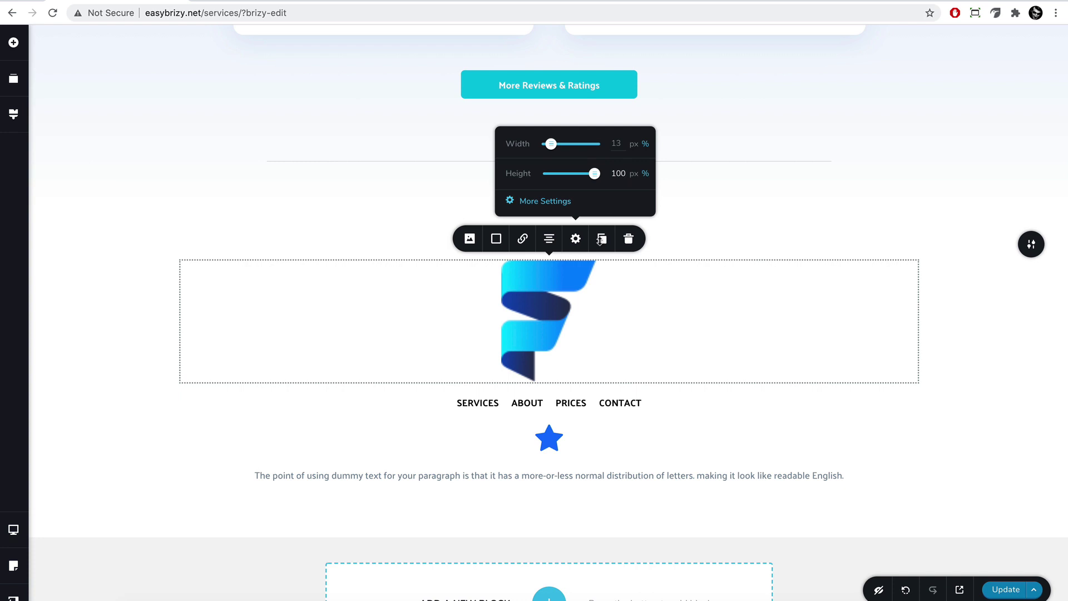
click(554, 328)
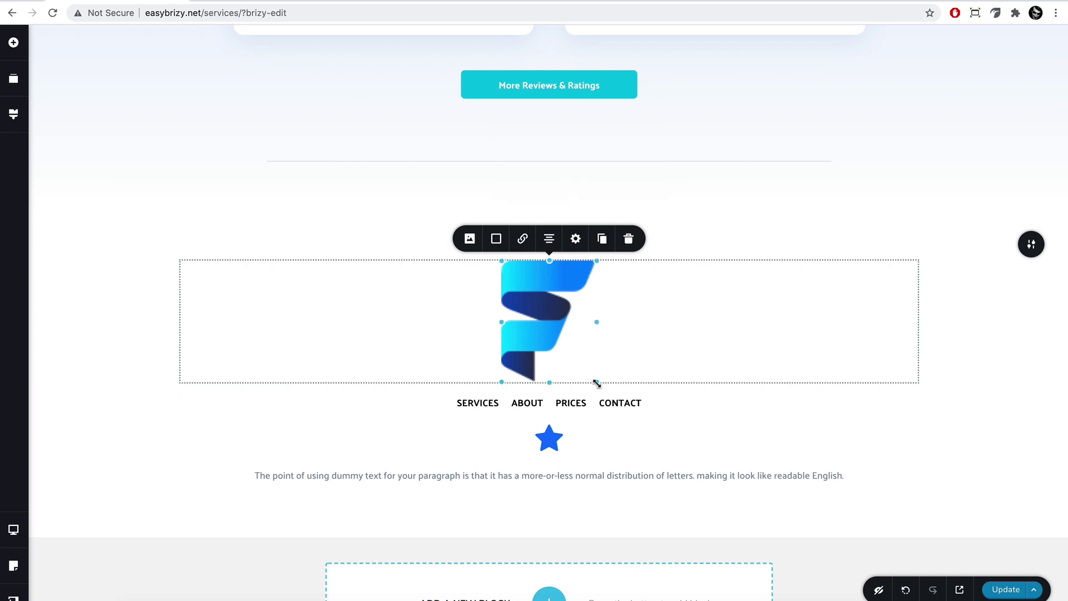
drag(597, 384, 567, 350)
click(575, 260)
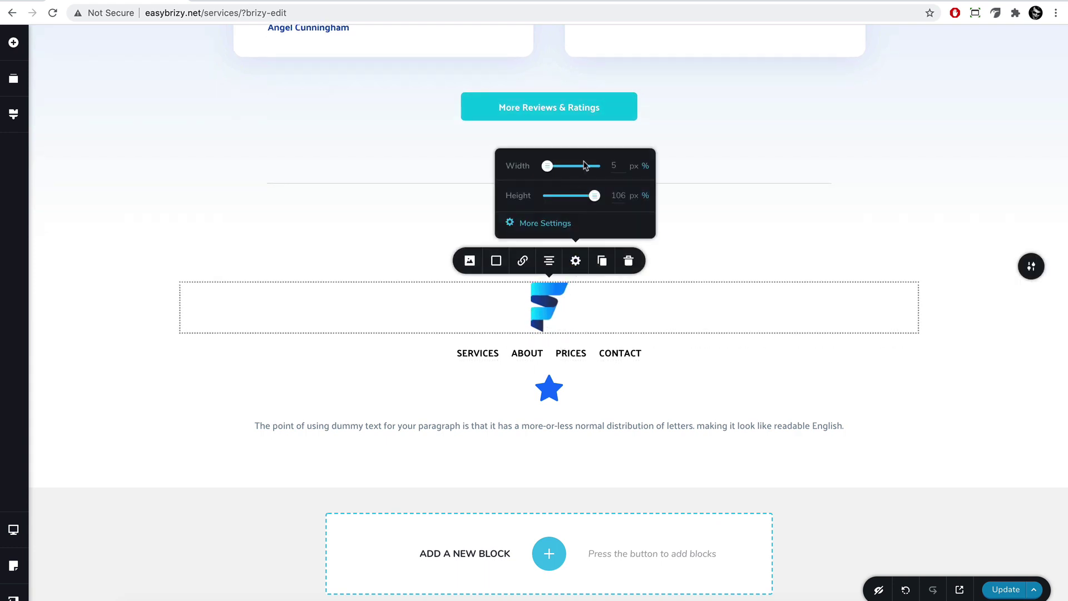
click(551, 307)
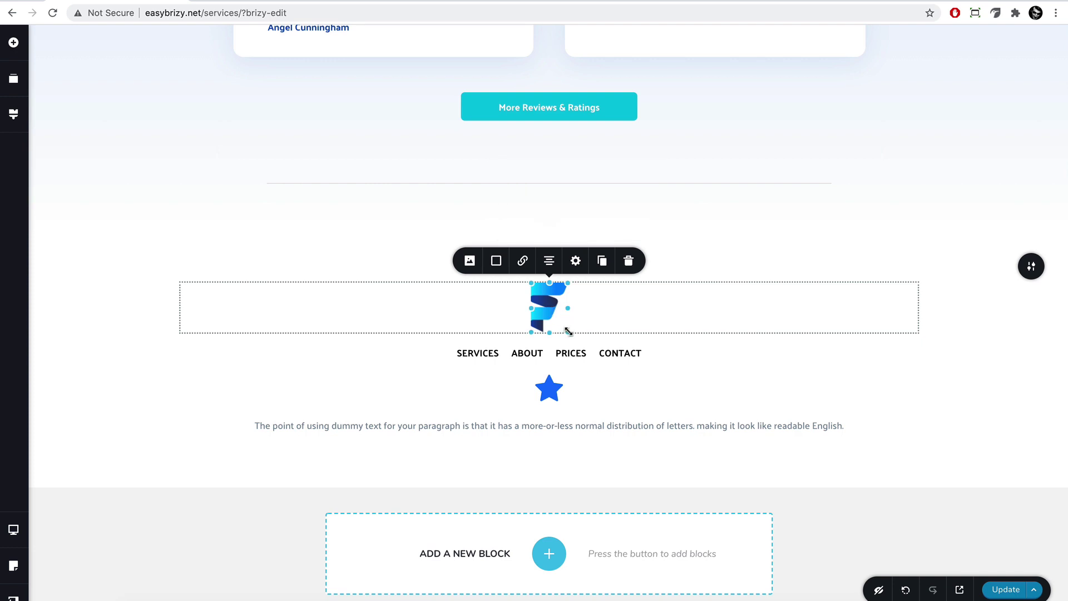
drag(568, 331, 566, 332)
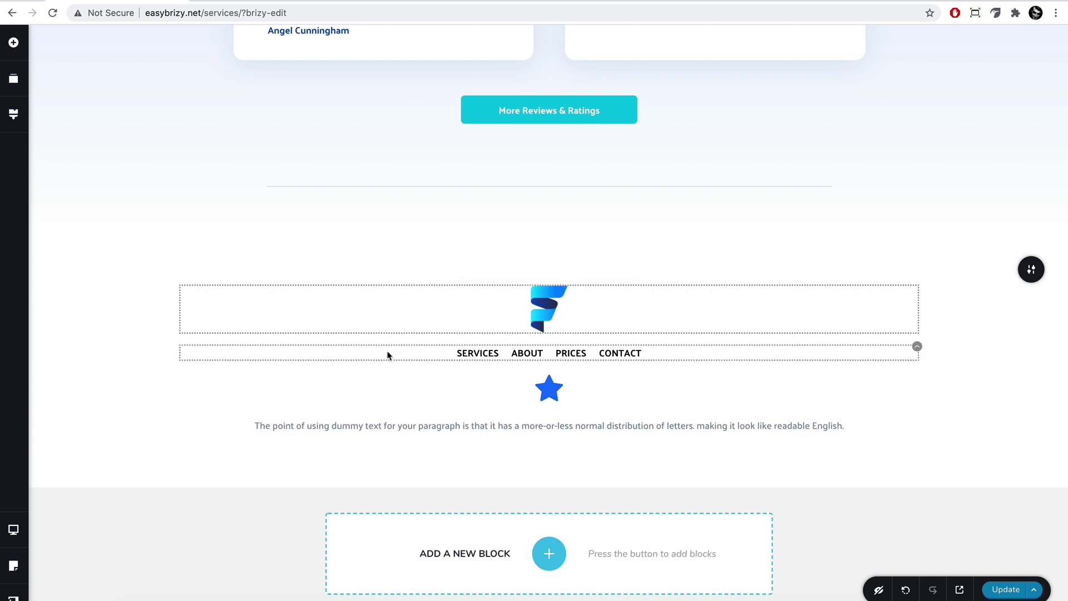
Apply the Above Title typography style to the footer menu items.
click(520, 356)
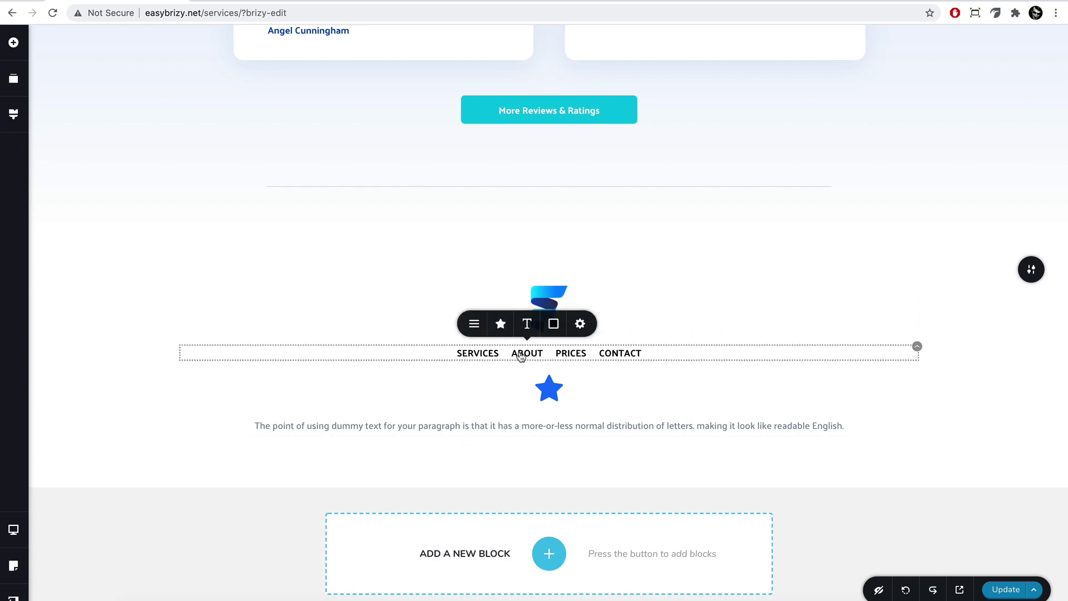
click(549, 321)
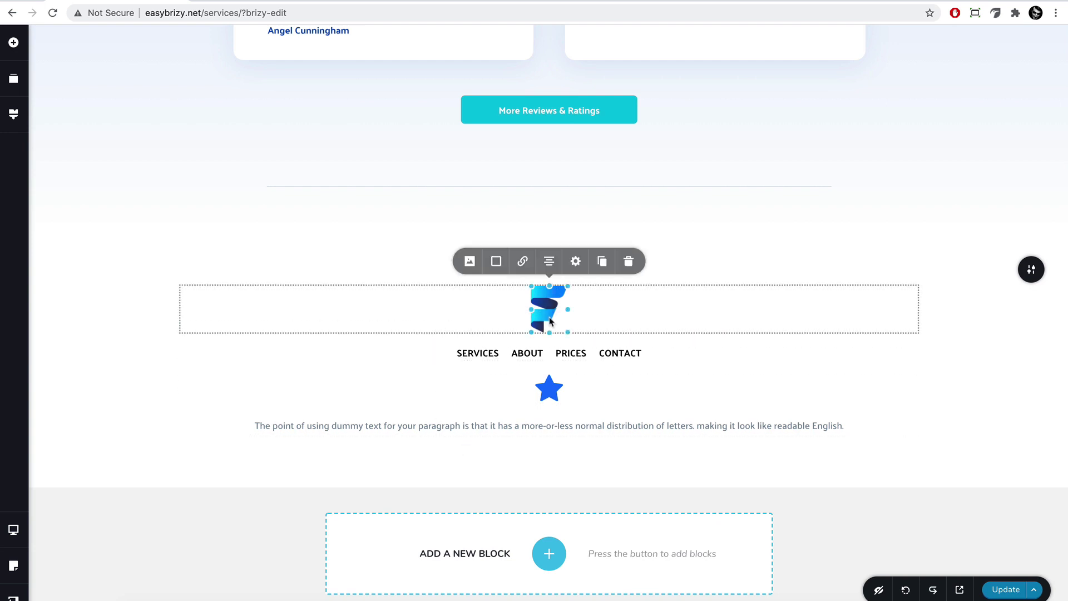
click(428, 327)
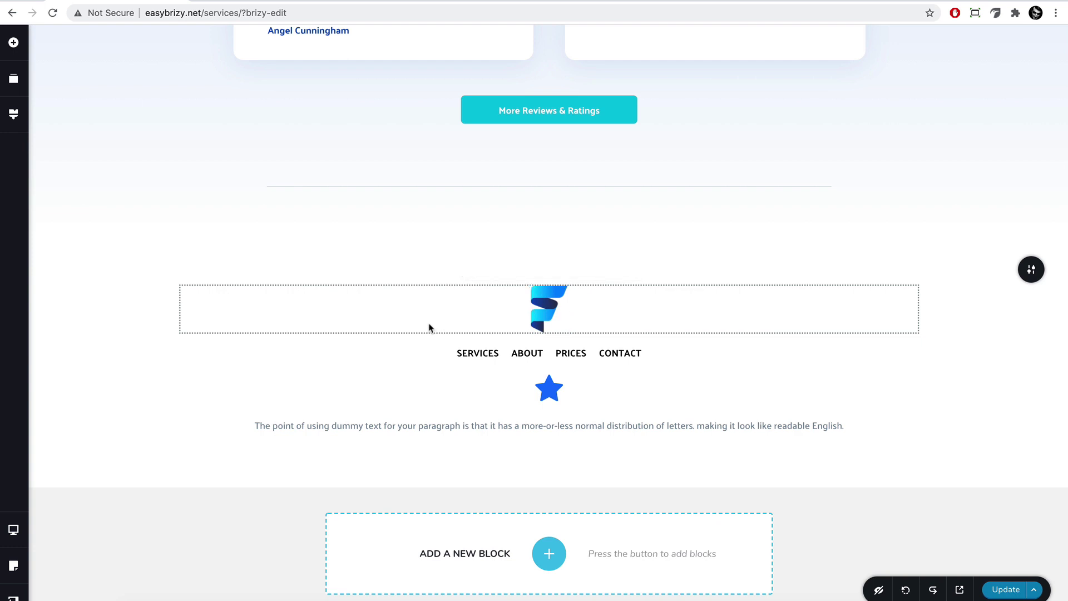
click(536, 356)
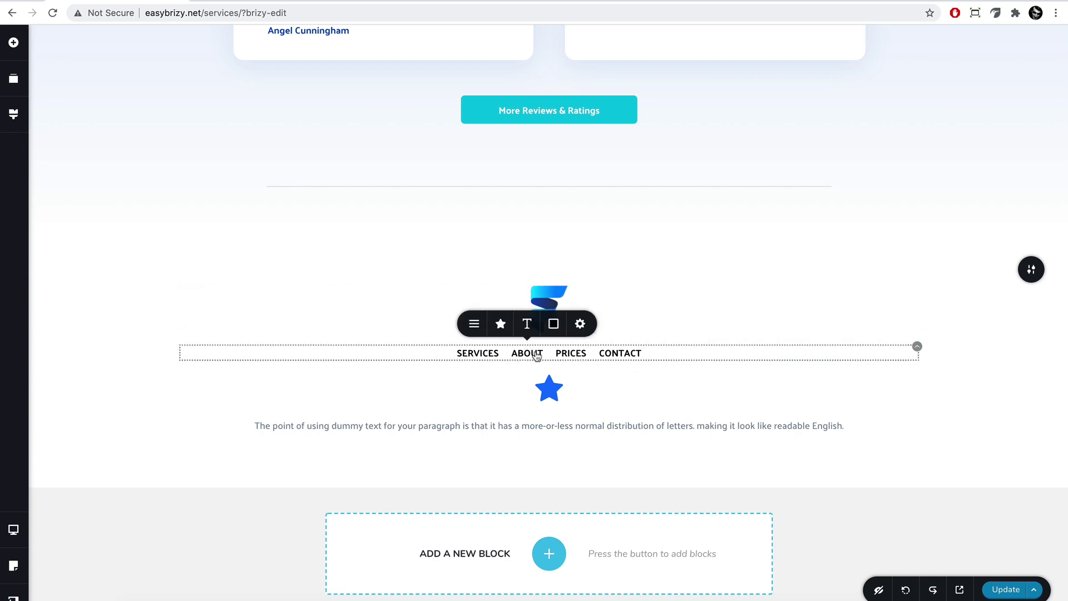
click(525, 325)
click(579, 201)
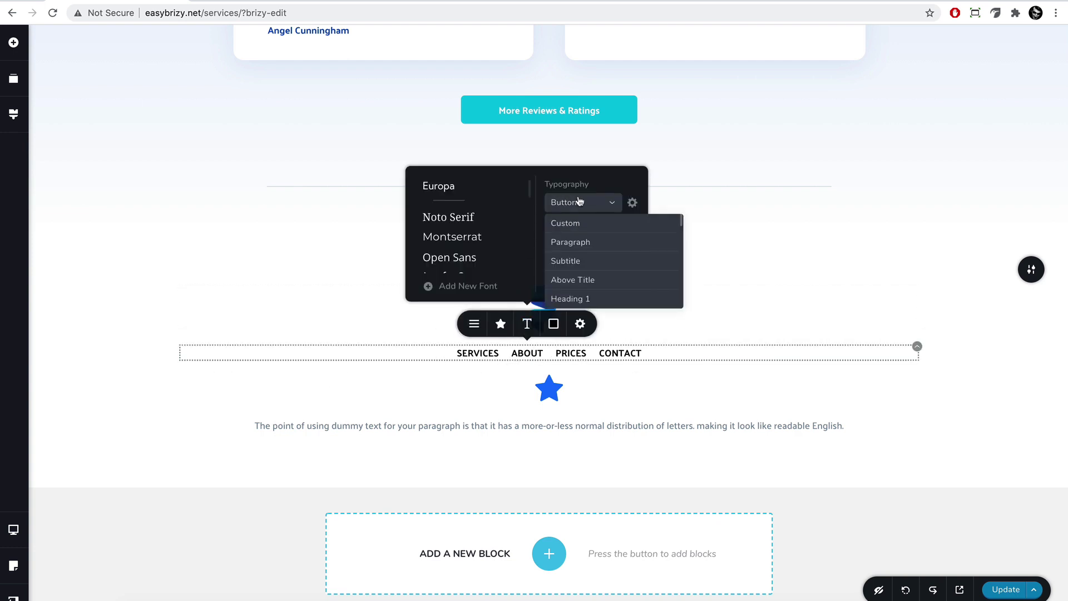
click(594, 280)
Set the spacing between the footer menu items to 32 px.
click(474, 326)
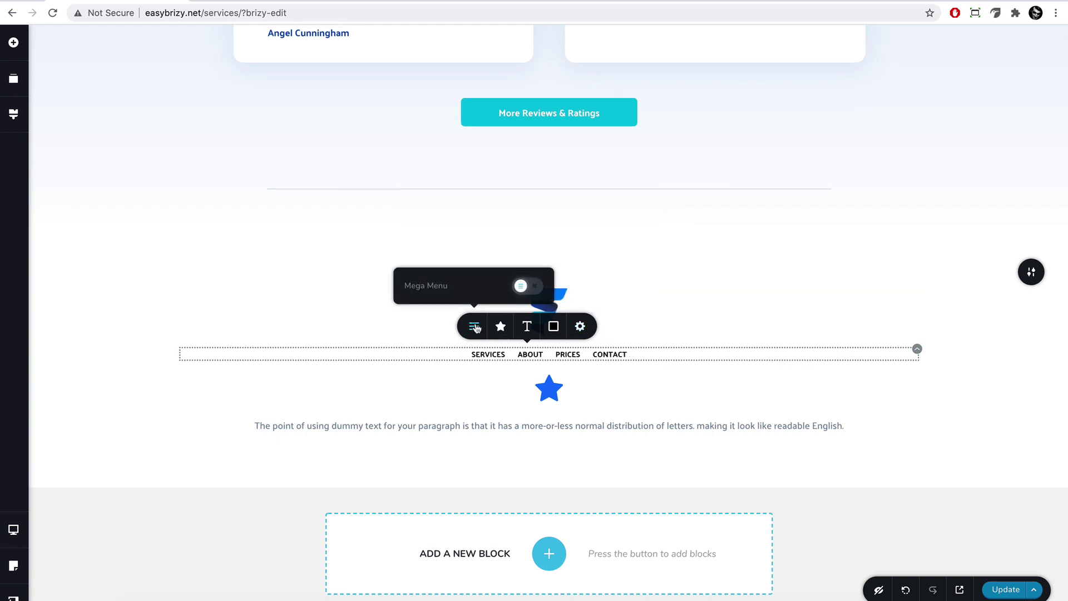
click(916, 349)
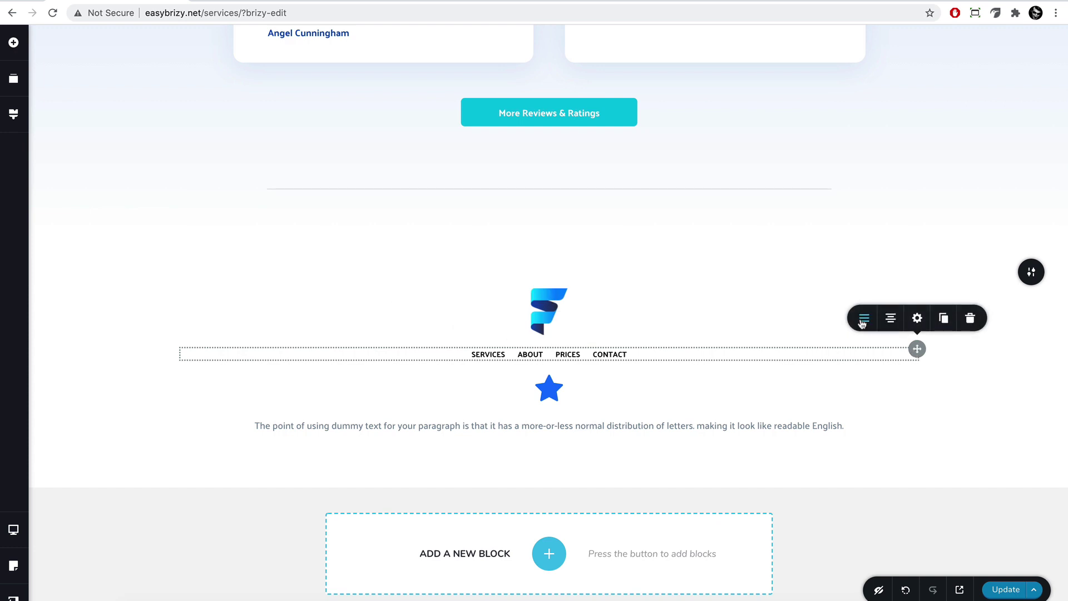
click(861, 316)
drag(845, 280, 856, 276)
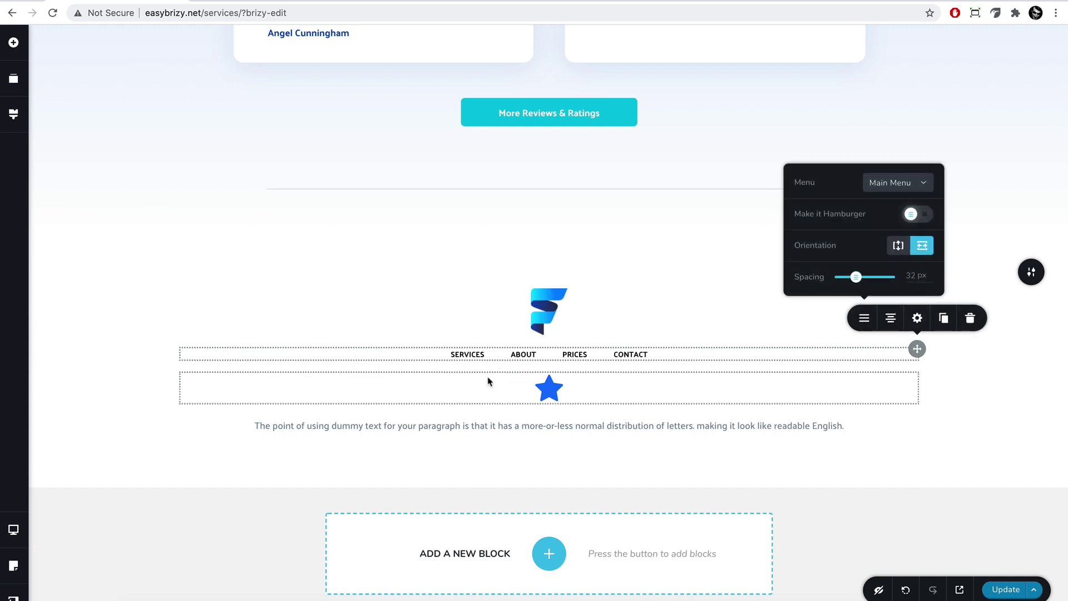
Change the footer menu's text color to the gray palette color #778a9b.
click(522, 356)
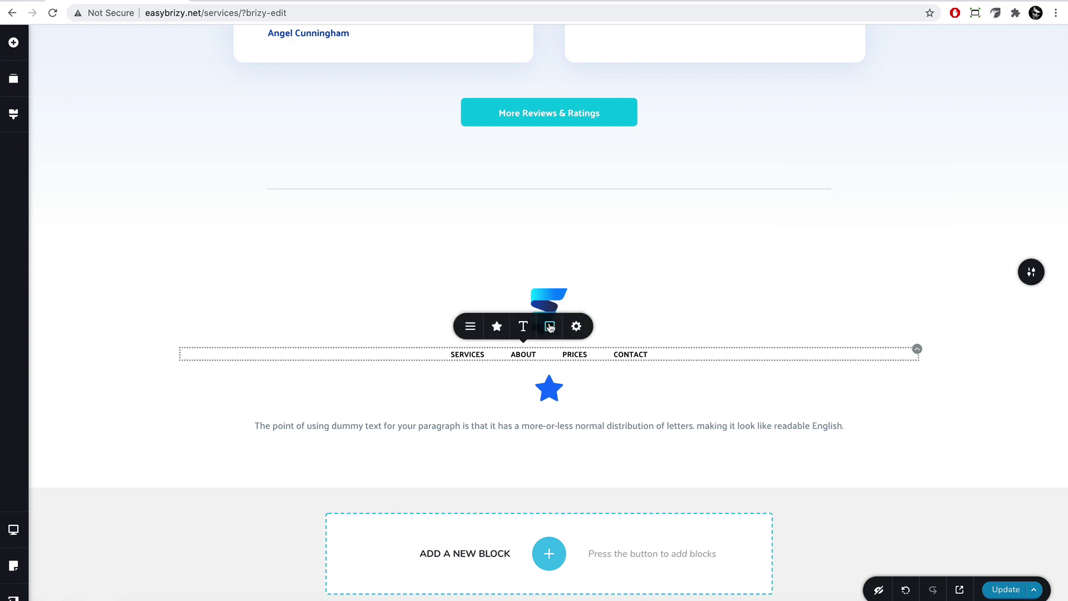
click(522, 325)
click(569, 269)
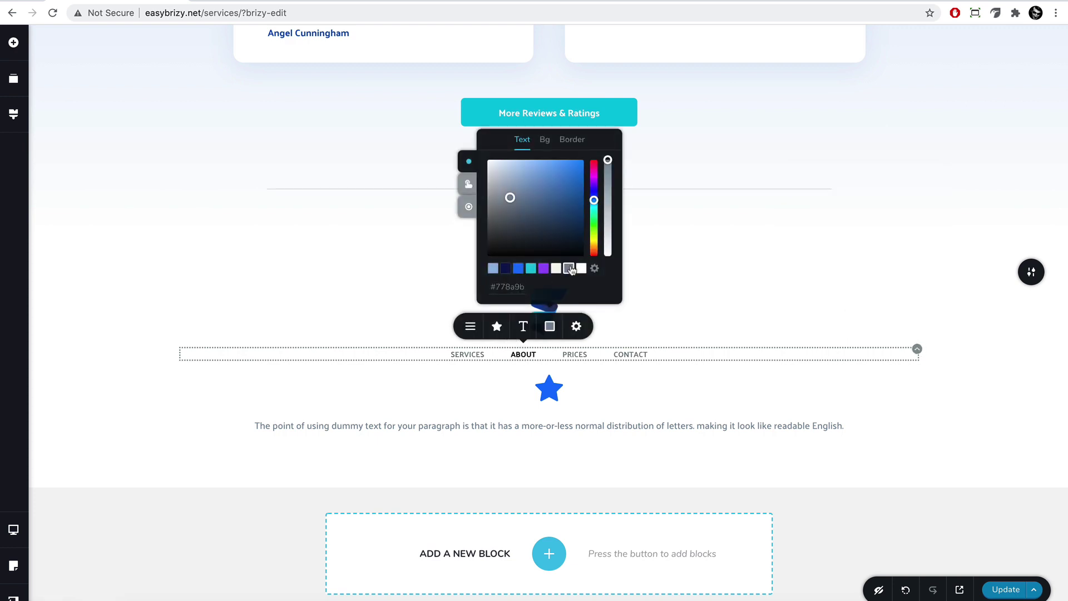
click(705, 327)
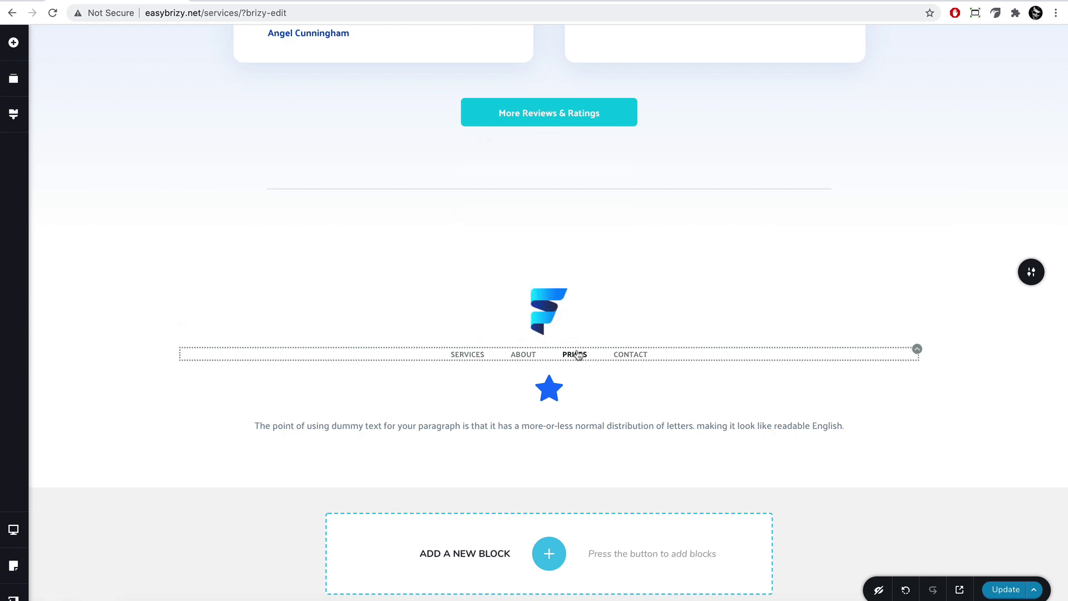
Replace the star icon below the footer menu with the plain Facebook "f" glyph, found by searching for facebook.
click(544, 393)
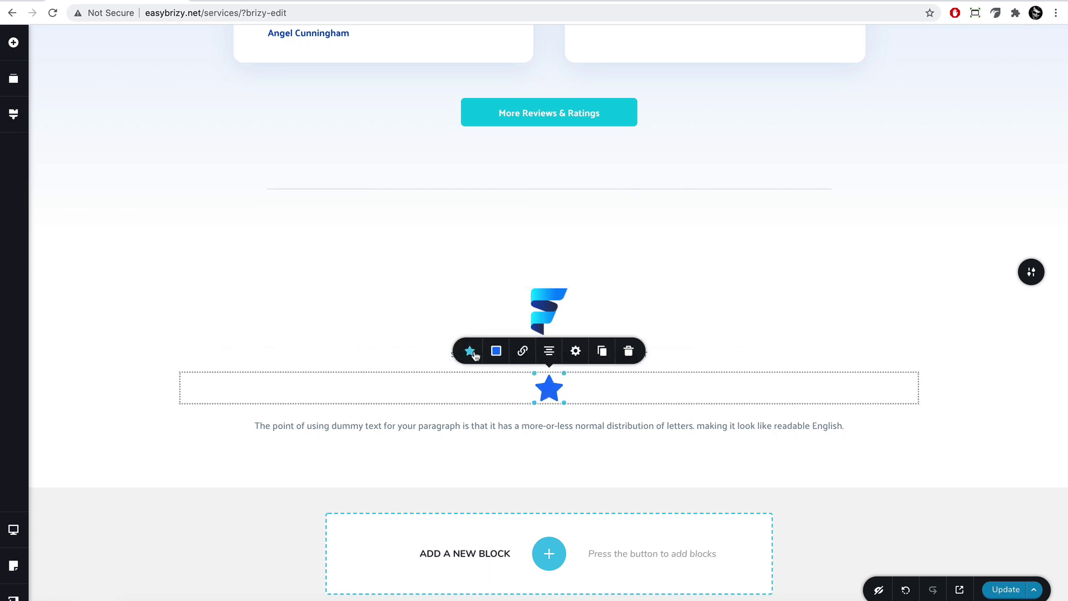
click(469, 350)
click(521, 272)
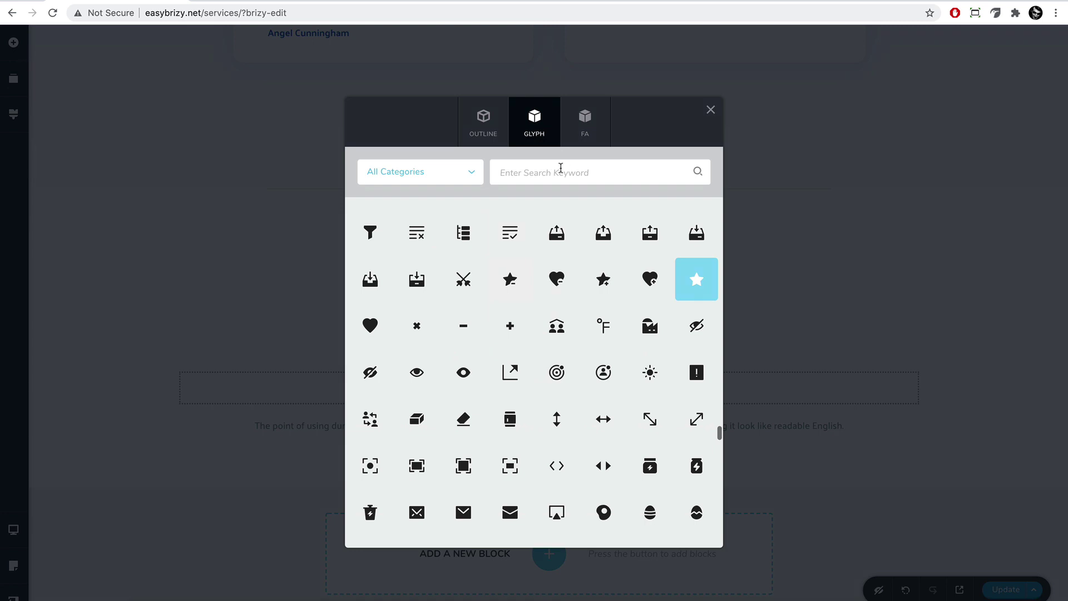
click(560, 167)
text(fa)
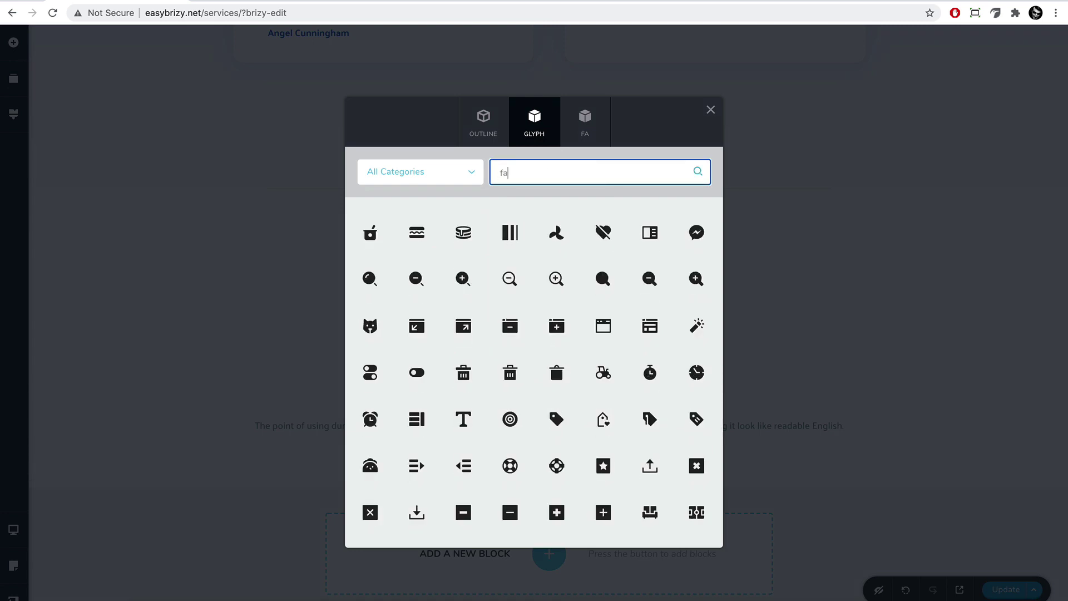
text(cebook)
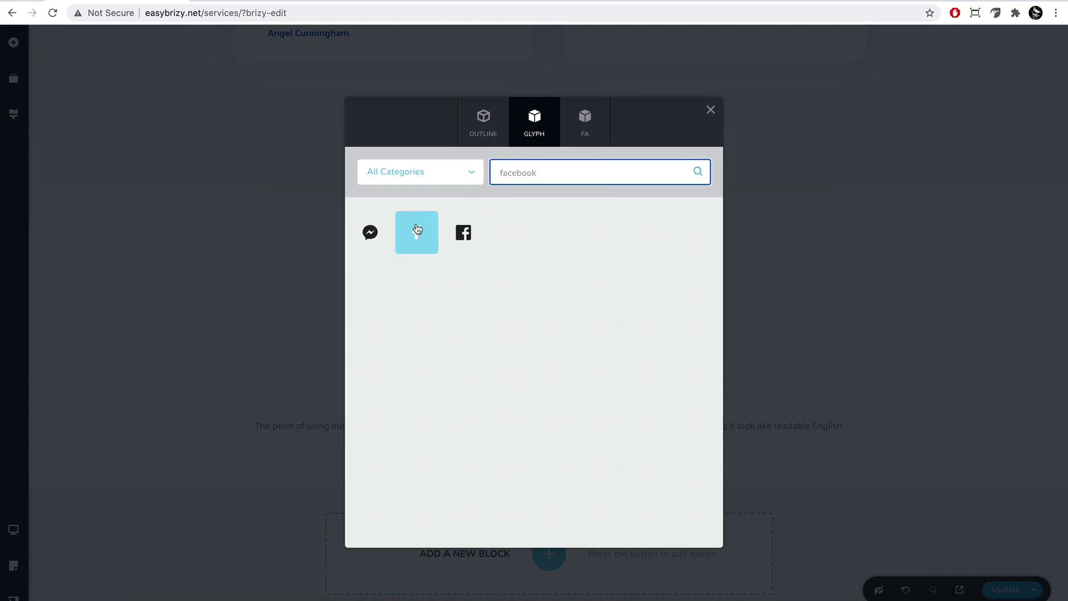
click(416, 232)
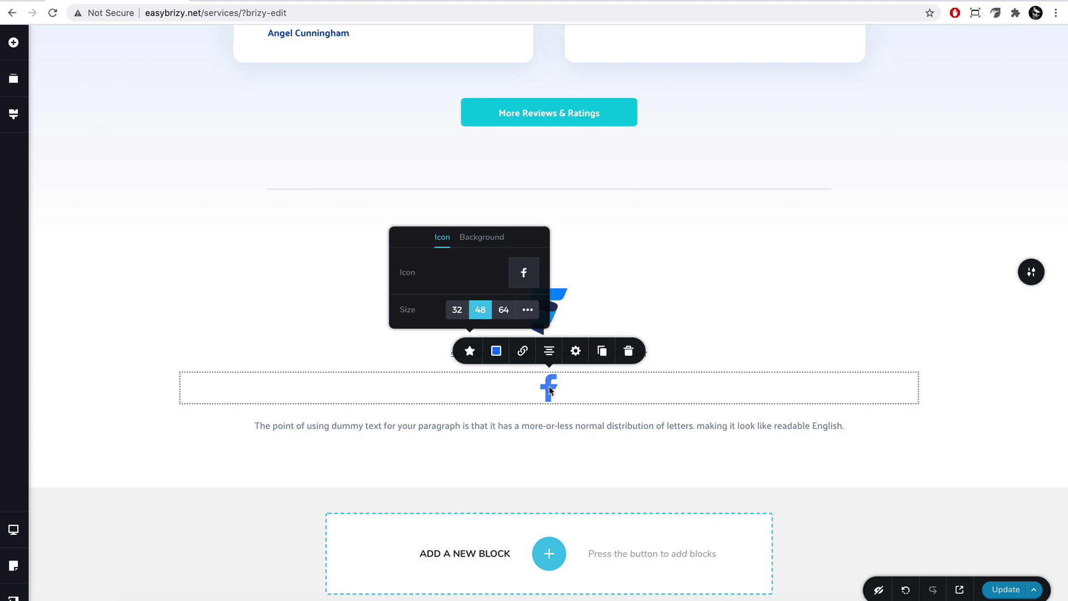
Duplicate the Facebook icon in the footer and change the copy to the Twitter bird glyph.
click(602, 351)
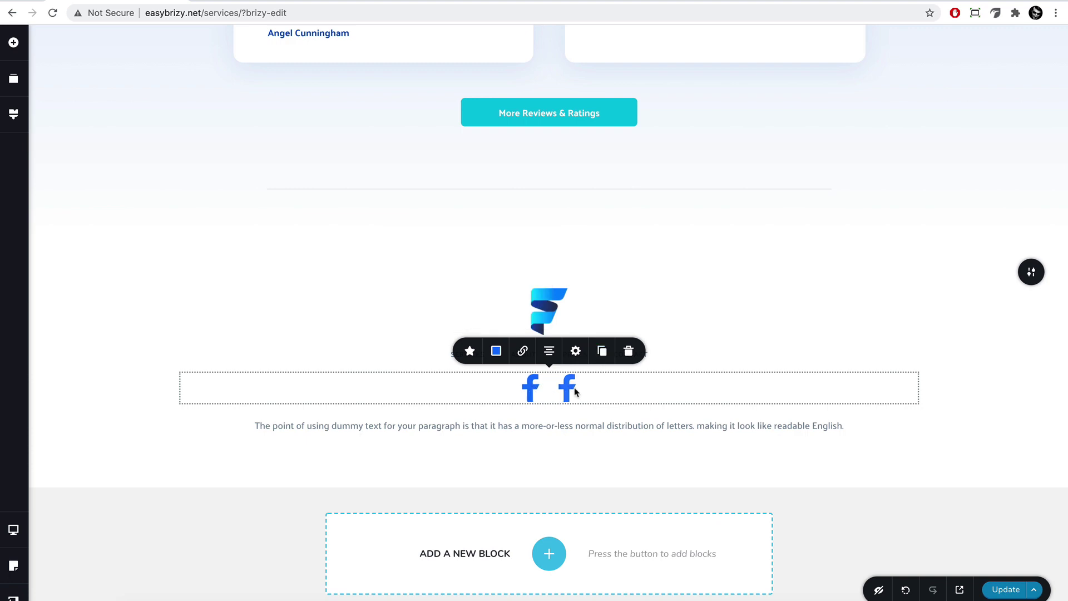
click(489, 350)
click(544, 240)
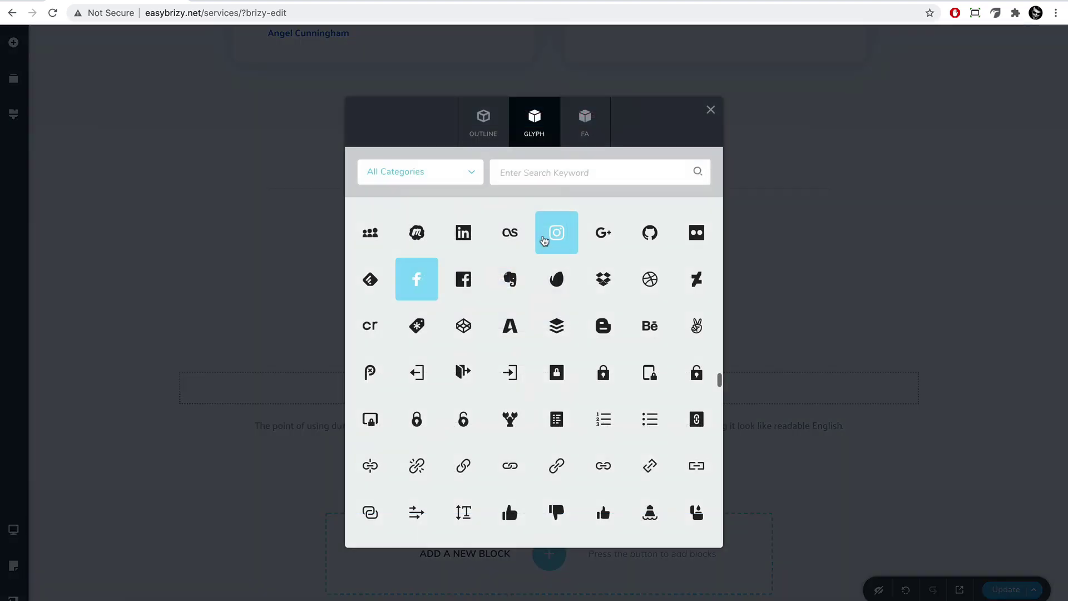
click(560, 174)
text(twti)
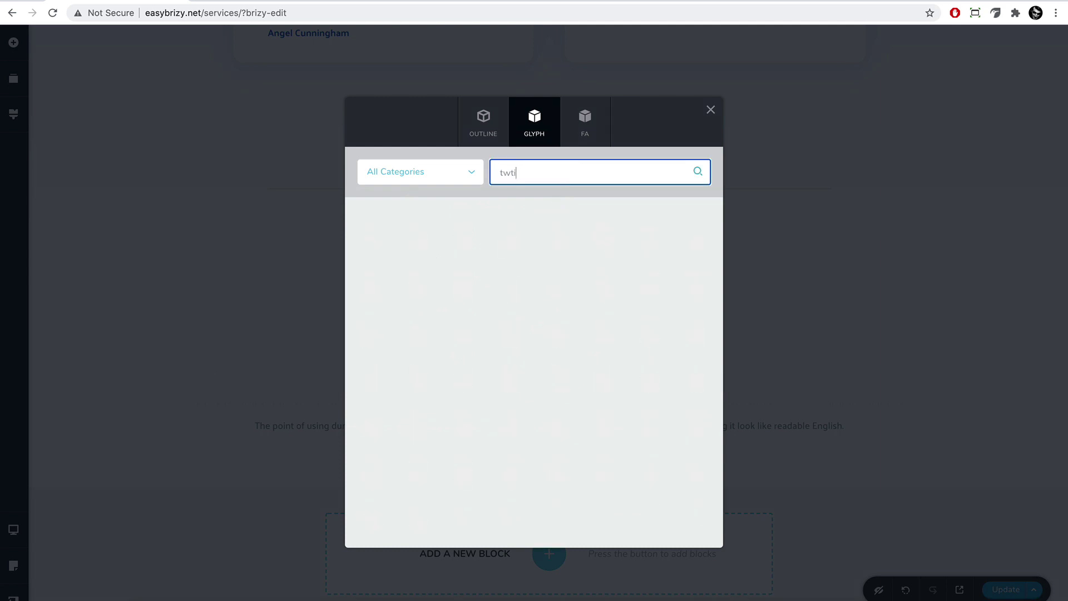
key(BackSpace)
key(BackSpace)
key(BackSpace)
key(BackSpace)
text(twitte)
click(370, 232)
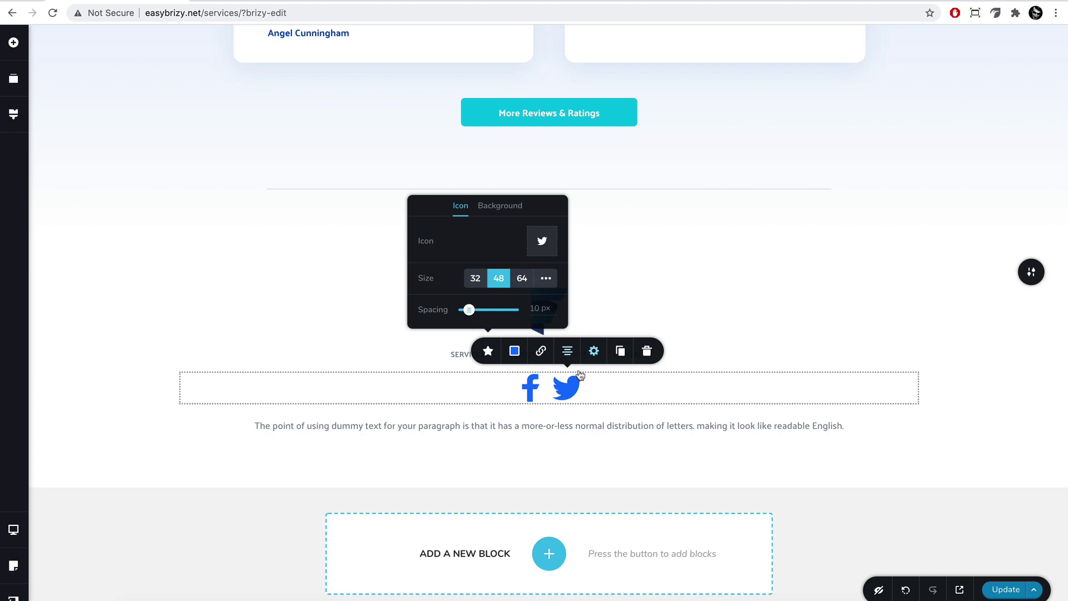
Duplicate the Twitter icon in the footer and change the copy to the Instagram glyph, found by searching for insta.
click(627, 356)
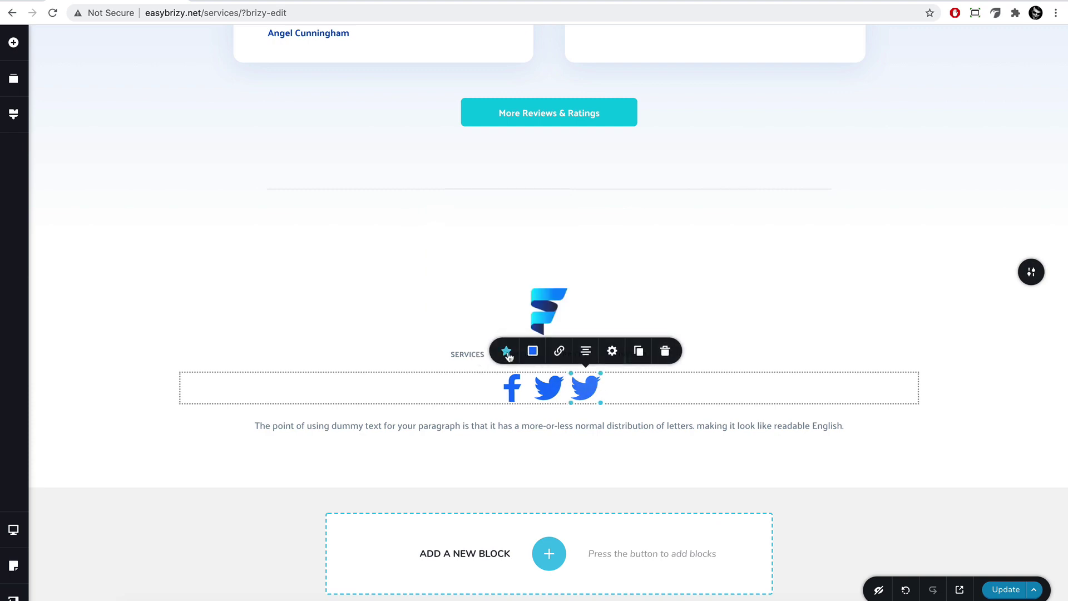
click(506, 350)
click(560, 241)
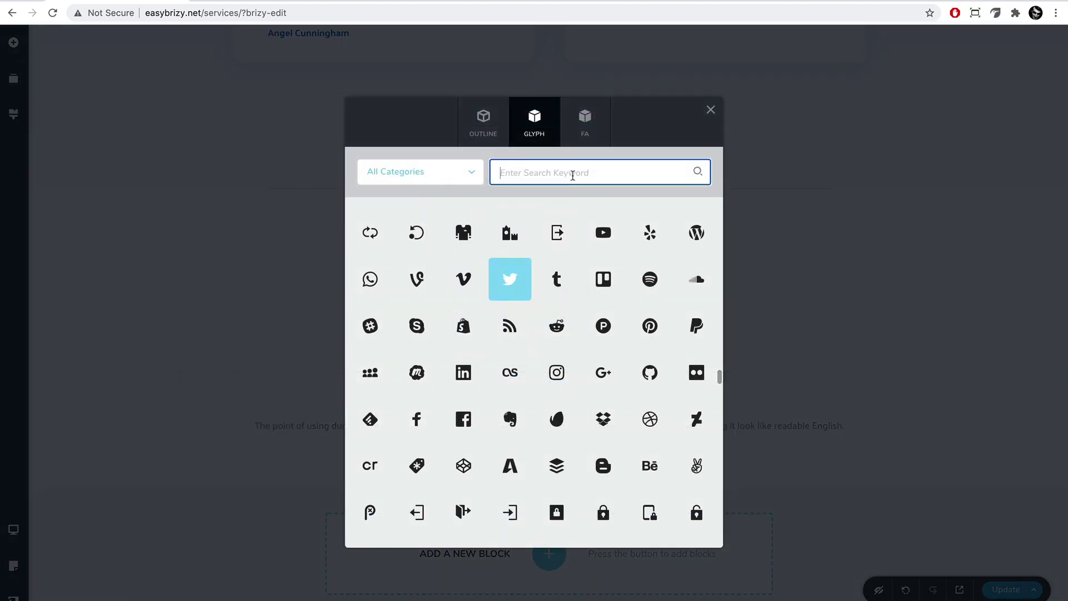
text(insta)
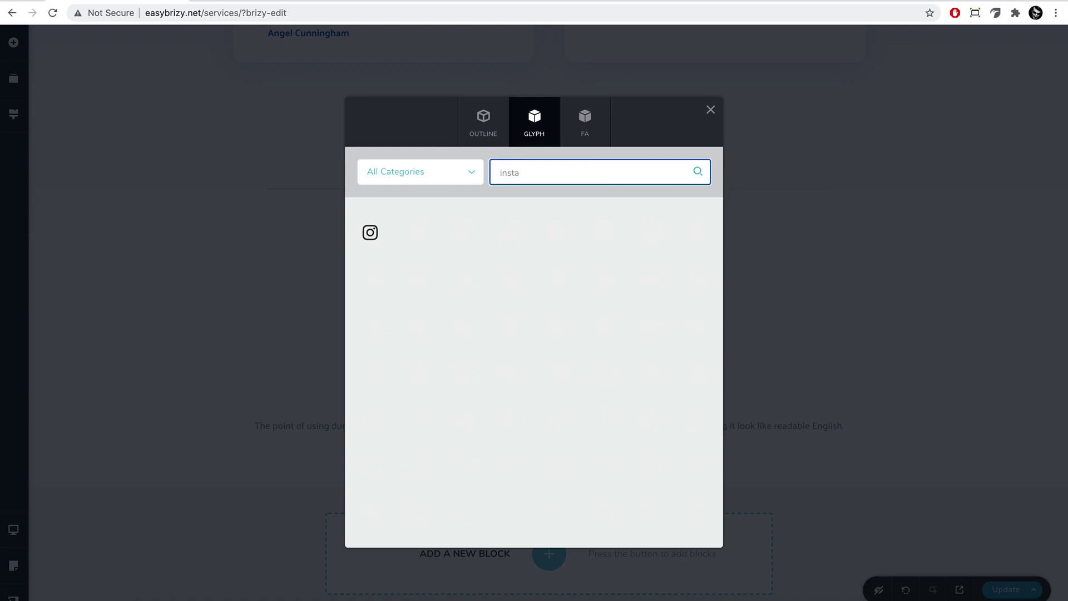
click(370, 232)
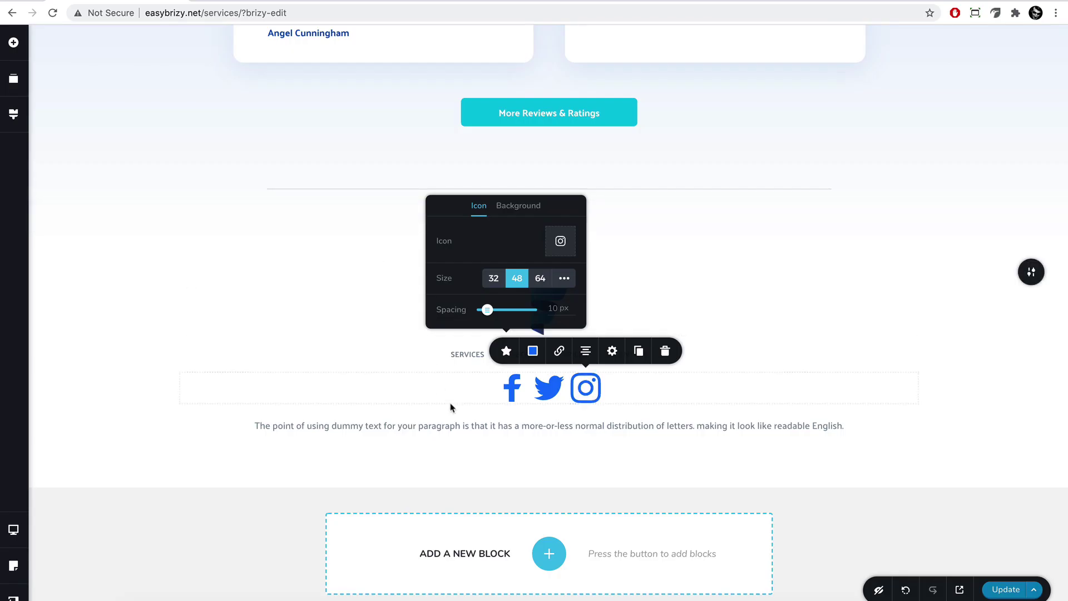
Shrink the Facebook icon in the footer to about 22 px.
click(513, 390)
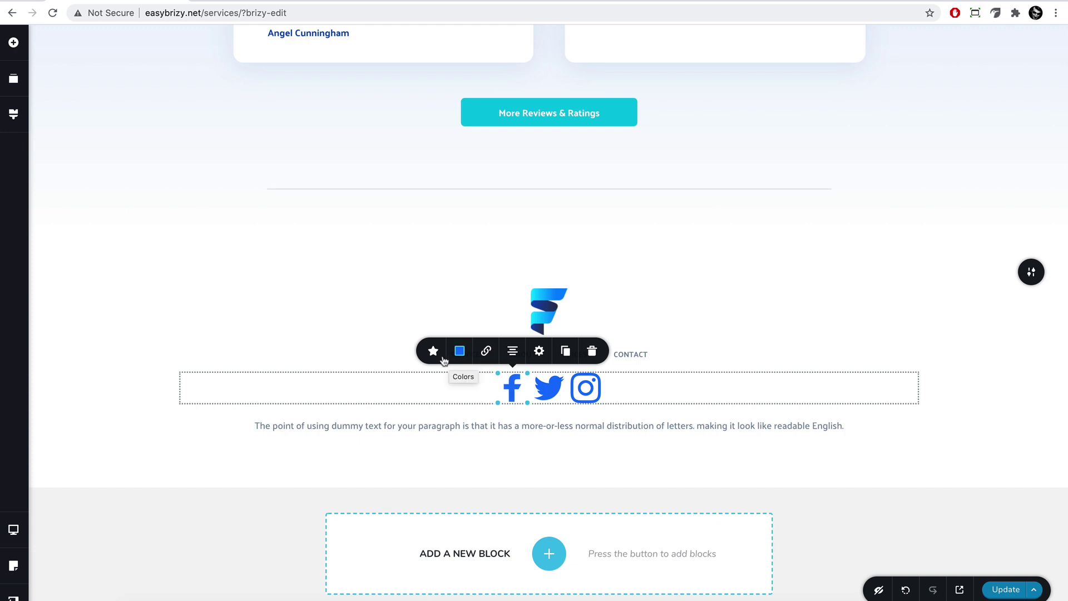
click(434, 350)
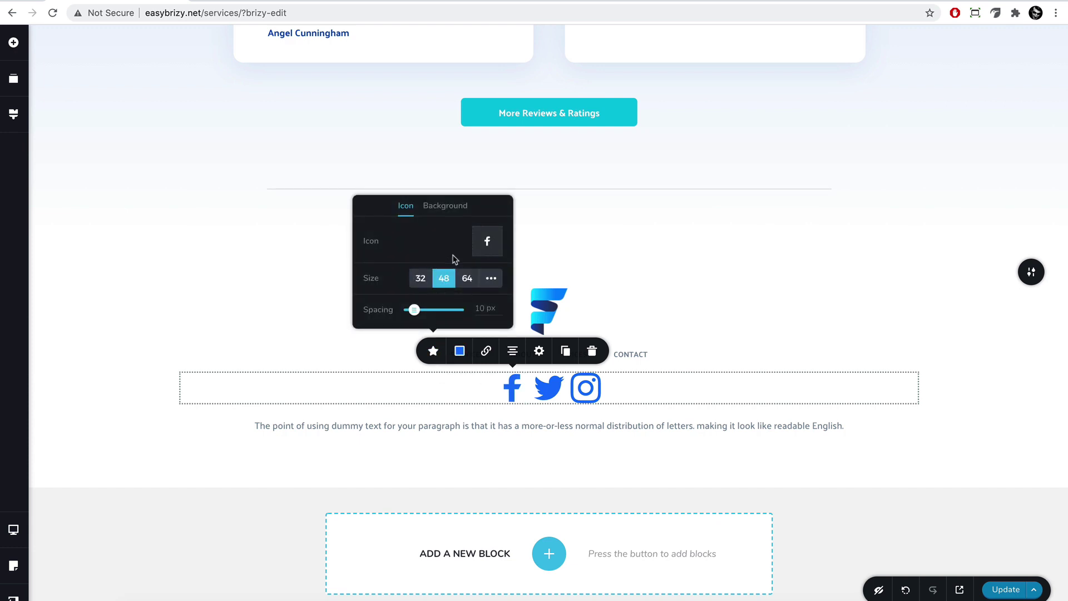
click(510, 391)
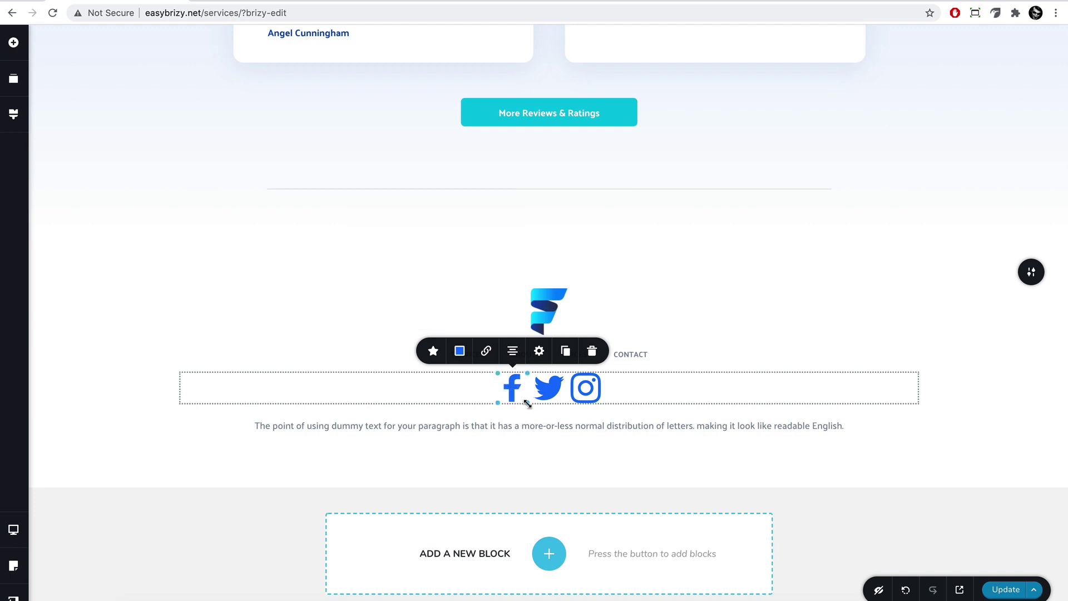
drag(527, 404, 518, 396)
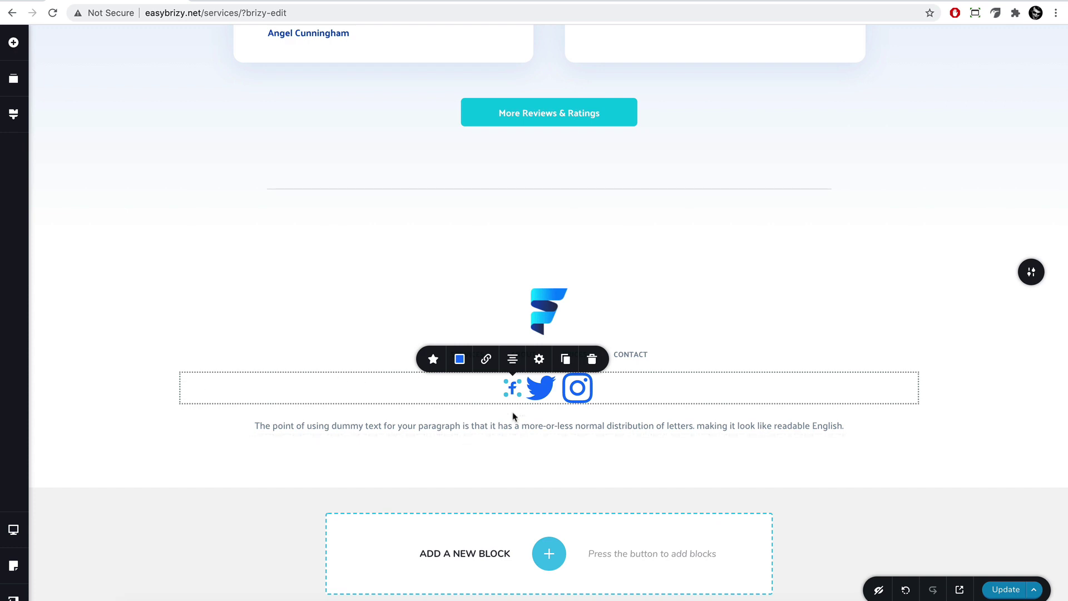
click(538, 391)
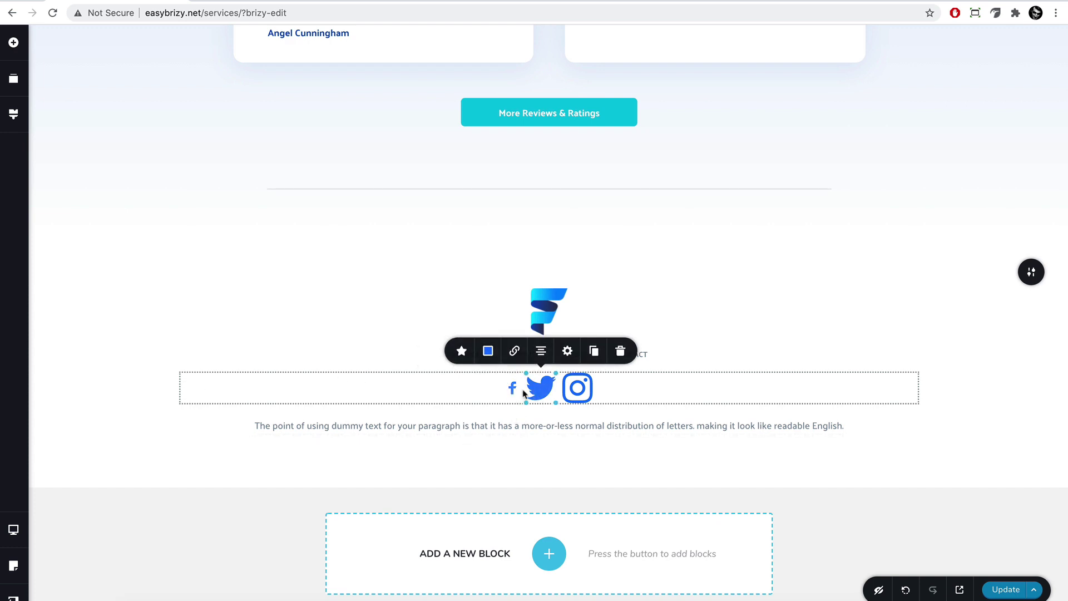
click(511, 389)
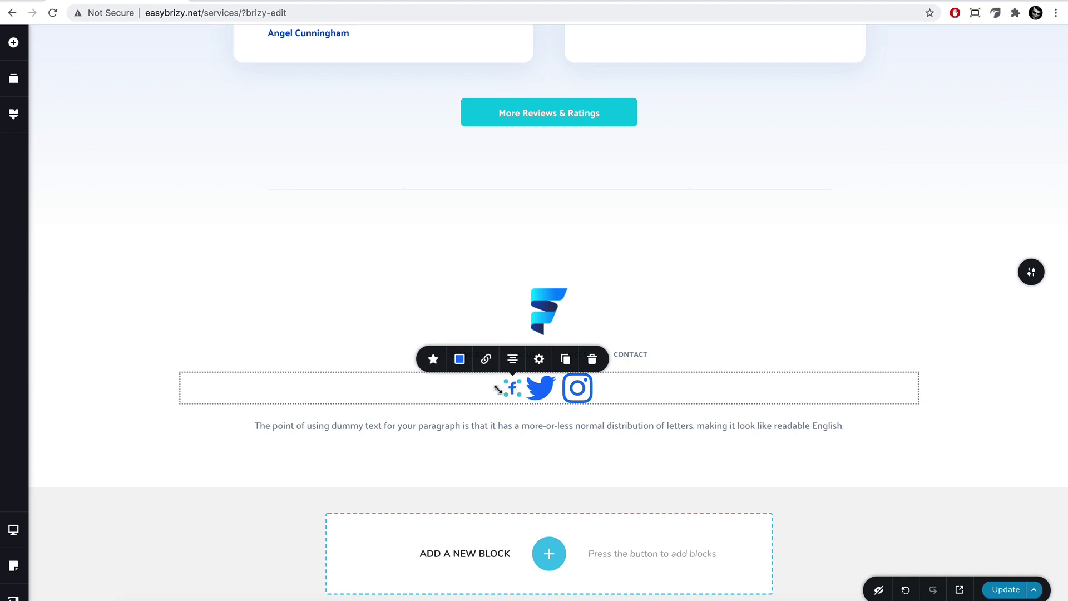
Look up the editor's list of keyboard shortcuts, including the one for pasting a style.
click(13, 597)
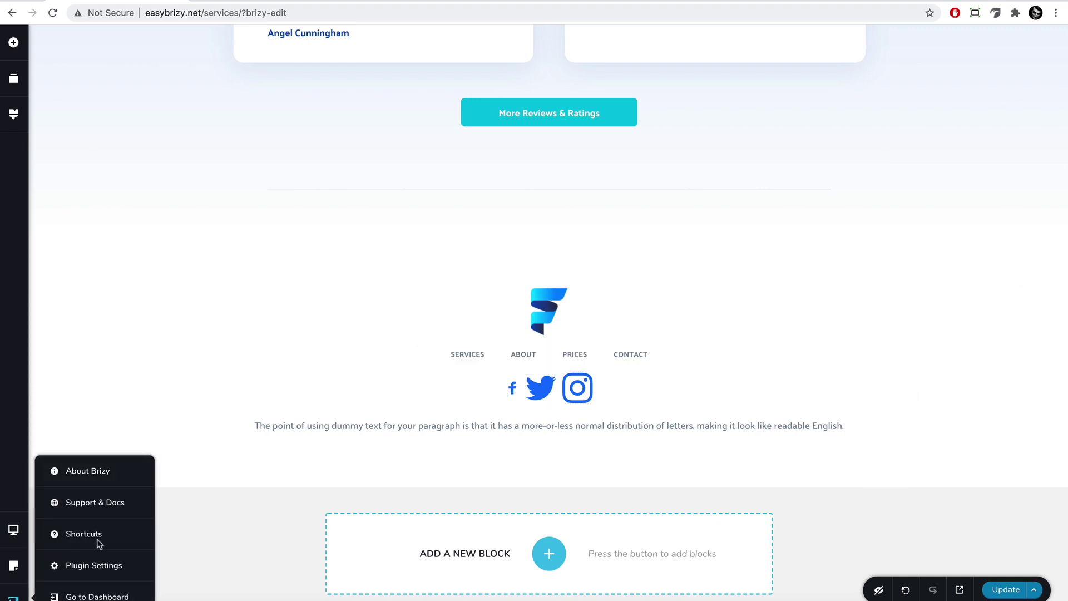
click(83, 533)
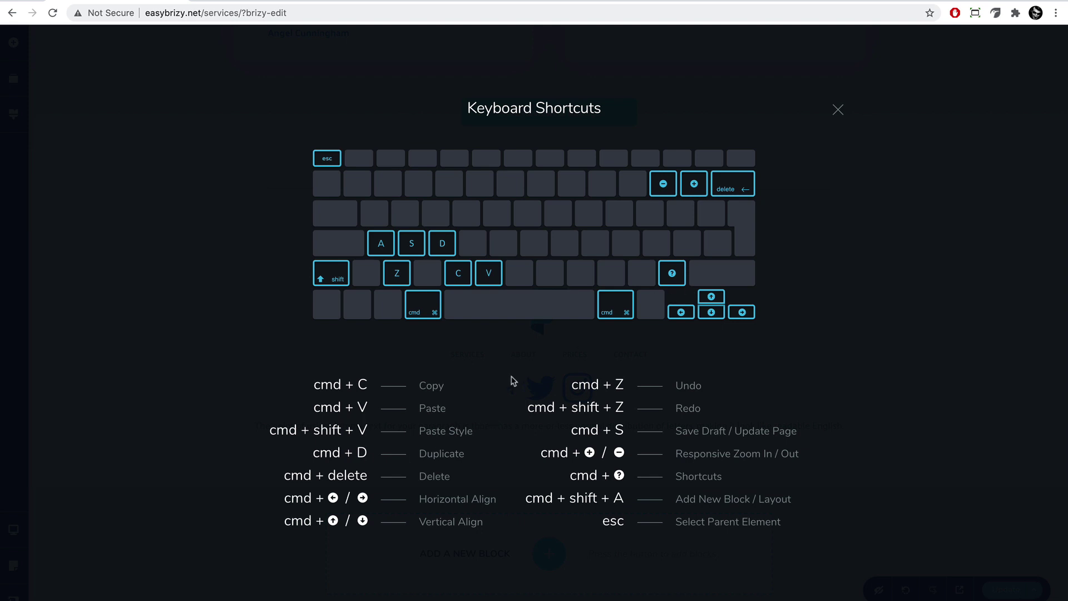
click(838, 110)
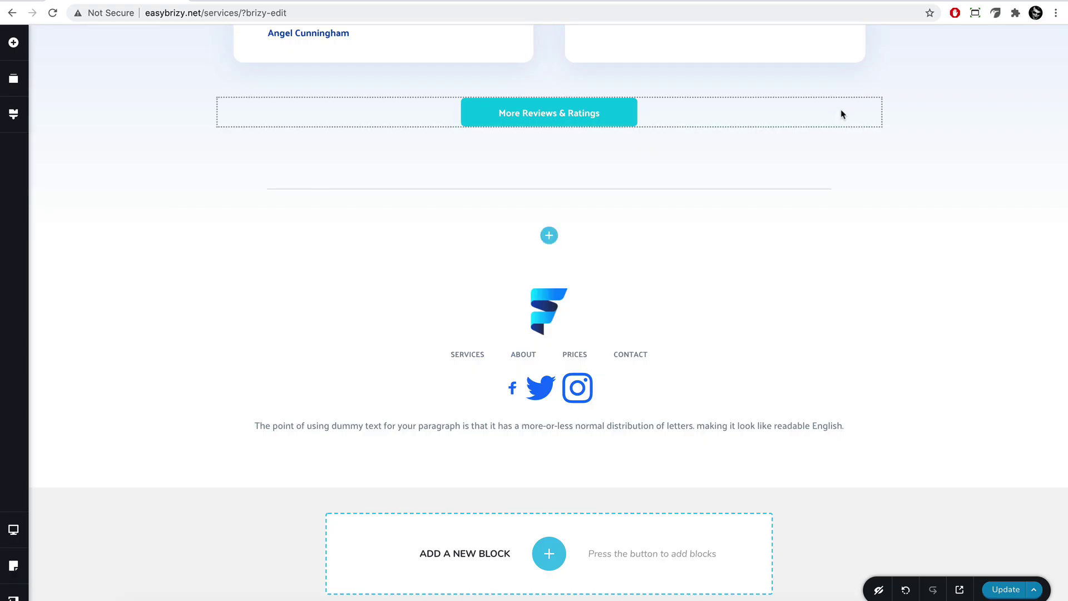
Copy the Facebook icon's style onto the Twitter and Instagram icons, and increase the spacing between the footer icons slightly.
click(512, 393)
click(543, 391)
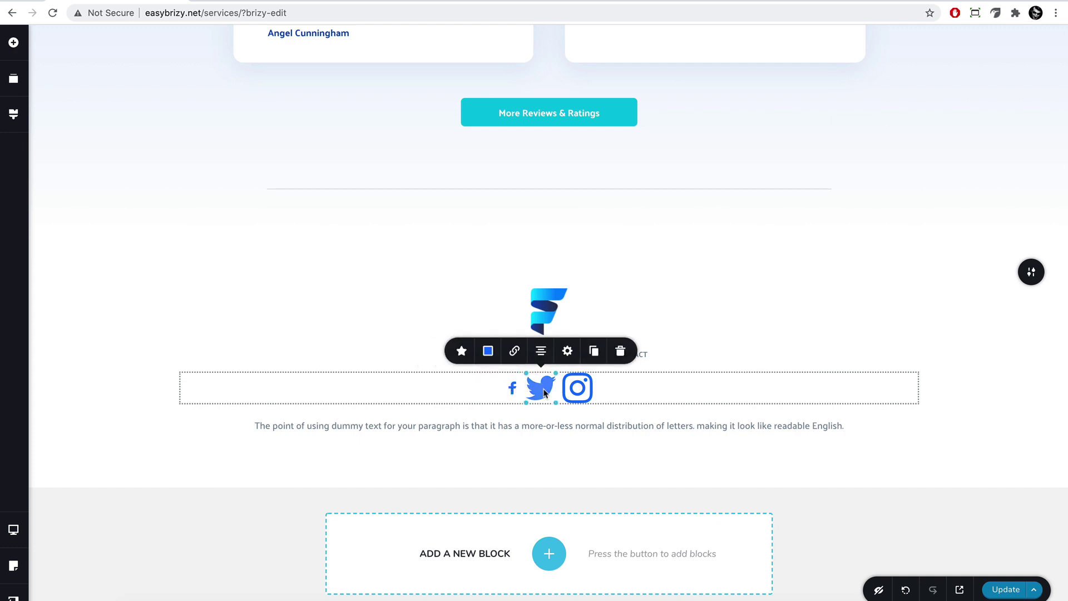
drag(544, 392, 569, 388)
click(572, 388)
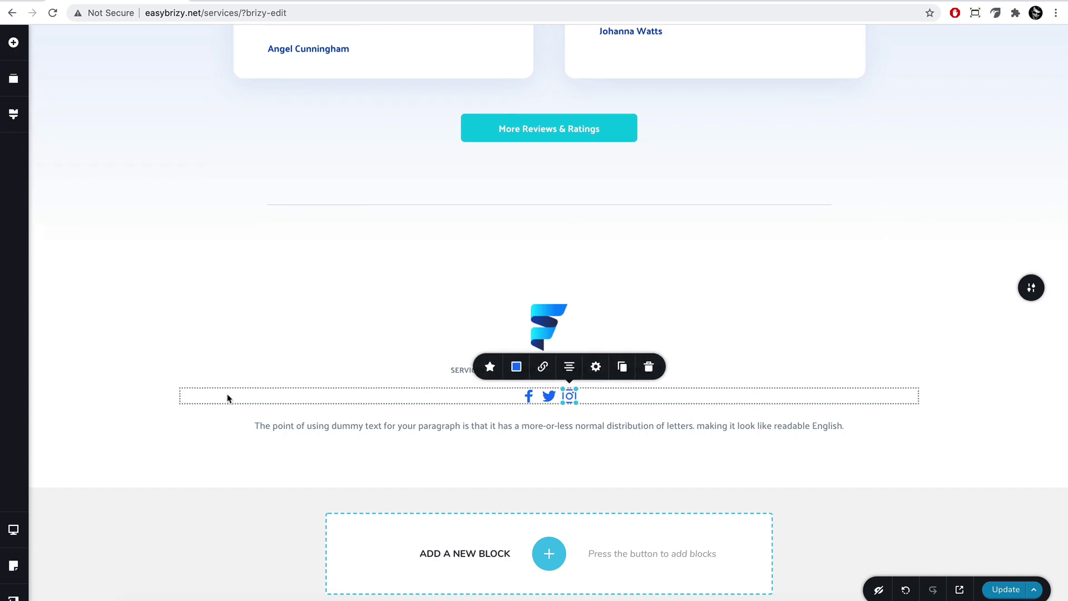
click(489, 366)
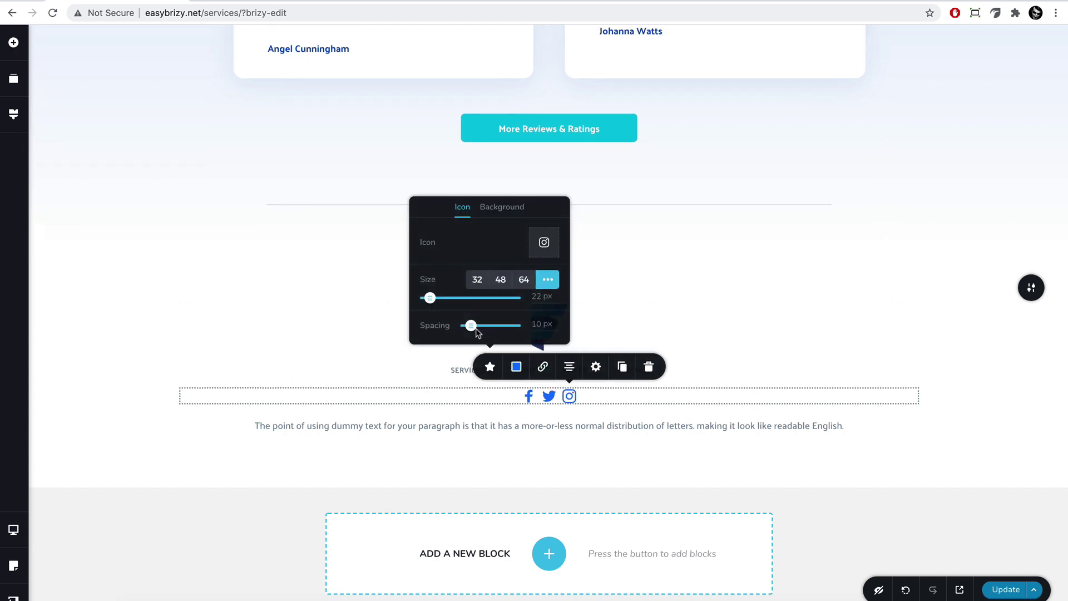
drag(471, 326, 475, 325)
Replace the dummy paragraph below the social icons with "Fixit Repair Center © All rights reserved 2020".
click(523, 426)
double_click(497, 426)
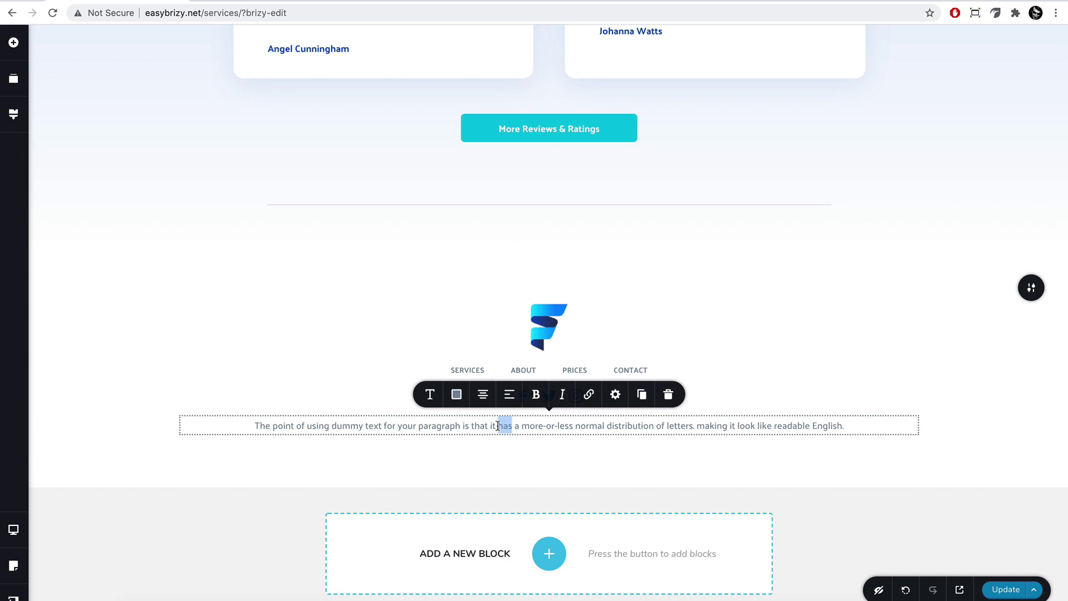
double_click(512, 426)
triple_click(510, 426)
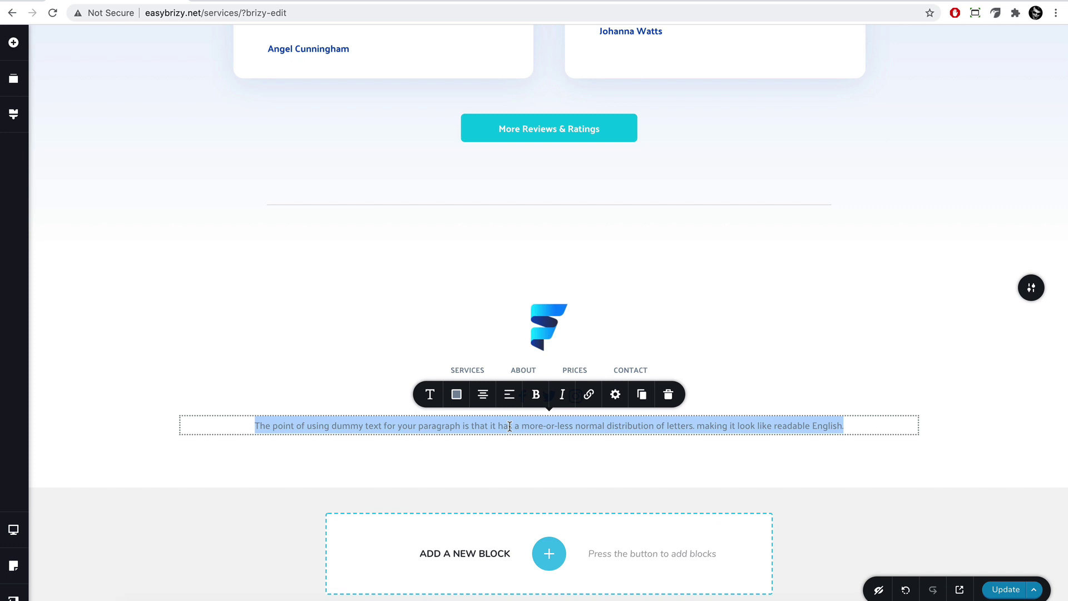
text(Fixit Repair Center © All rights reserved 2020)
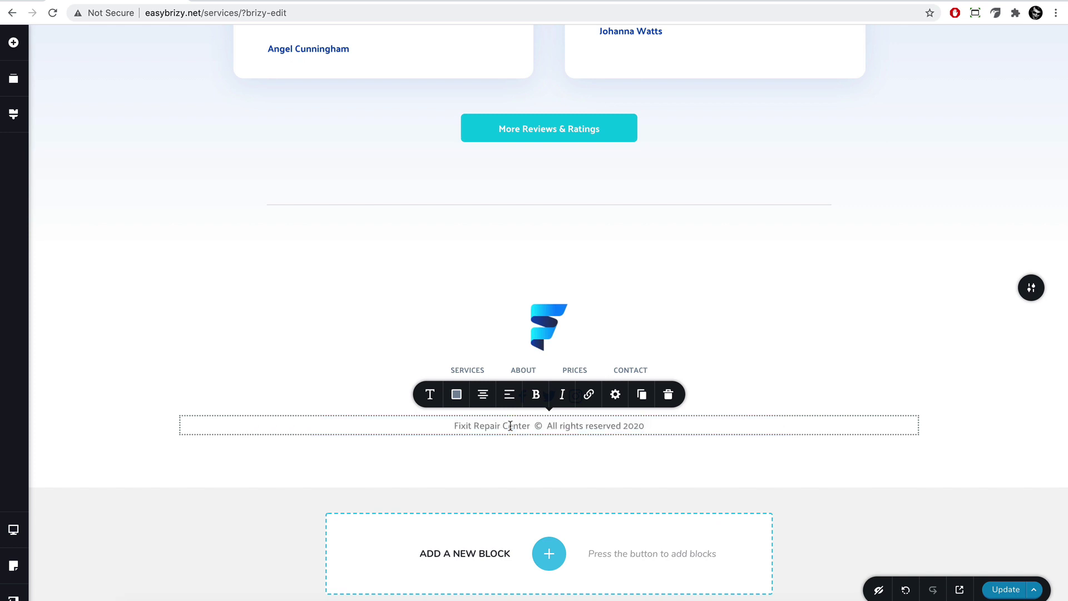
click(949, 394)
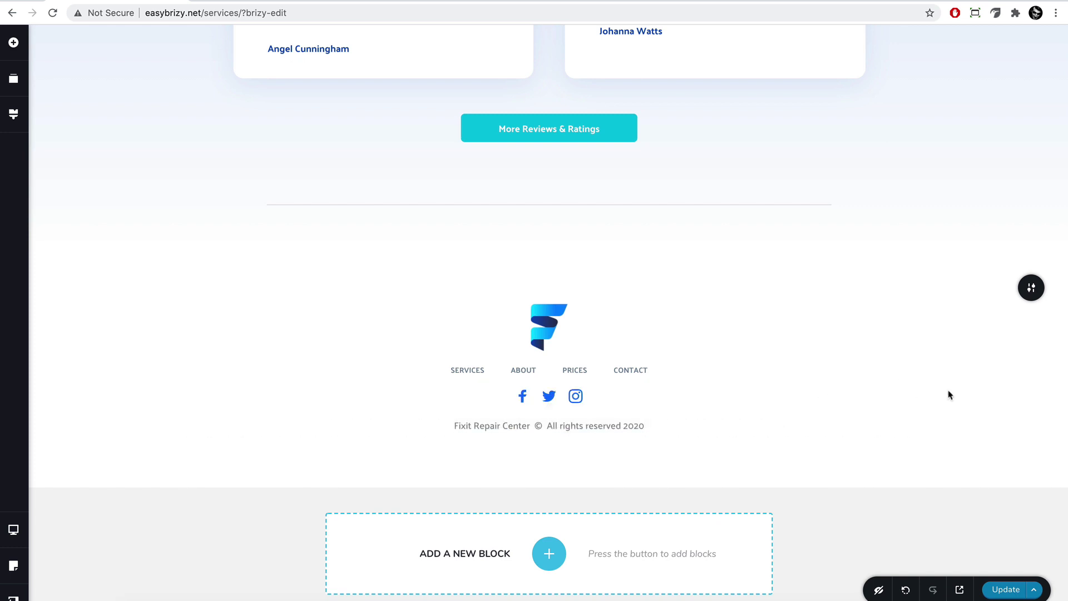
Add a Spacer element between the footer logo and the footer menu, found by searching for spa.
click(14, 42)
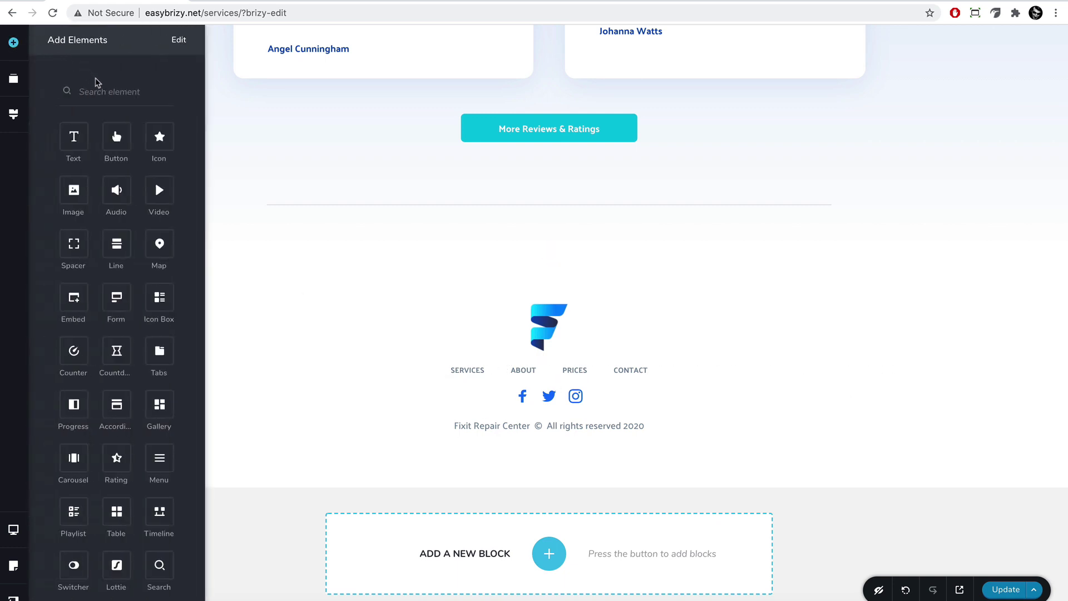
text(spa)
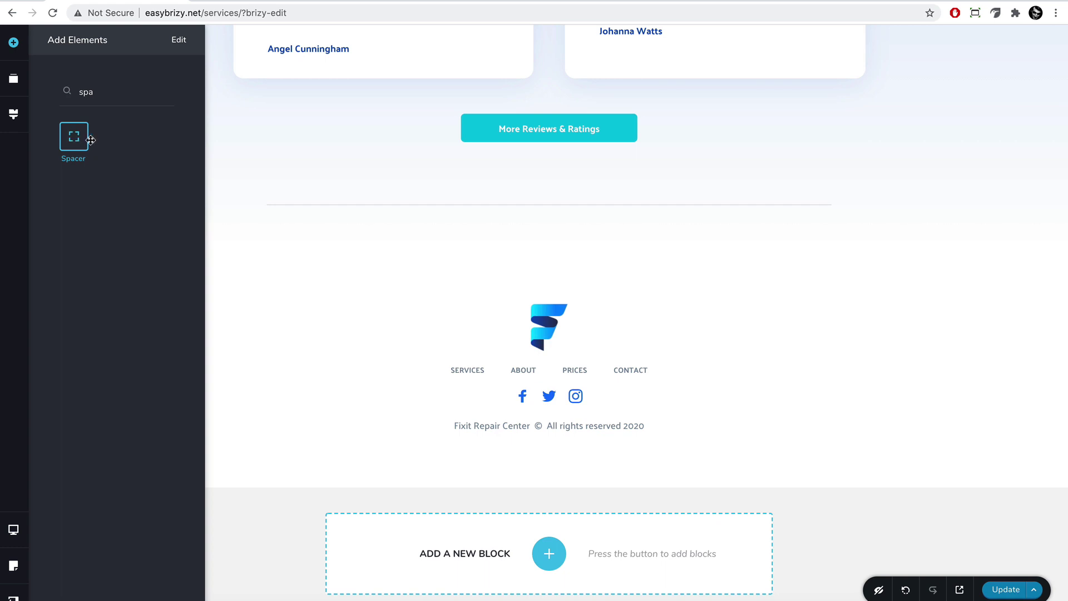
drag(90, 140, 549, 375)
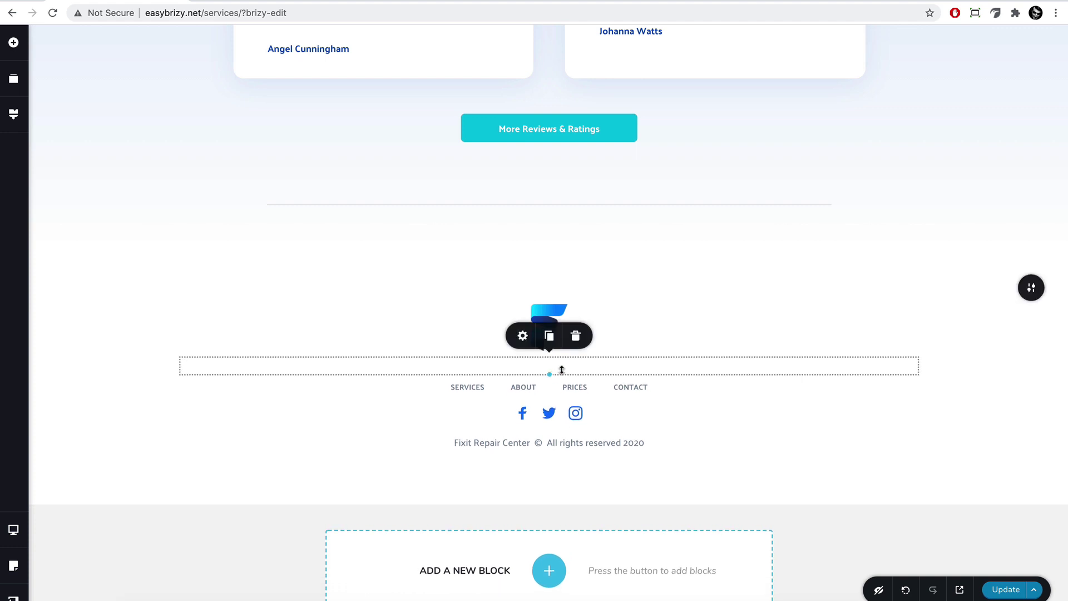
Duplicate the spacer and place copies between the footer menu and social icons and between the icons and copyright text.
click(549, 336)
drag(557, 385, 558, 421)
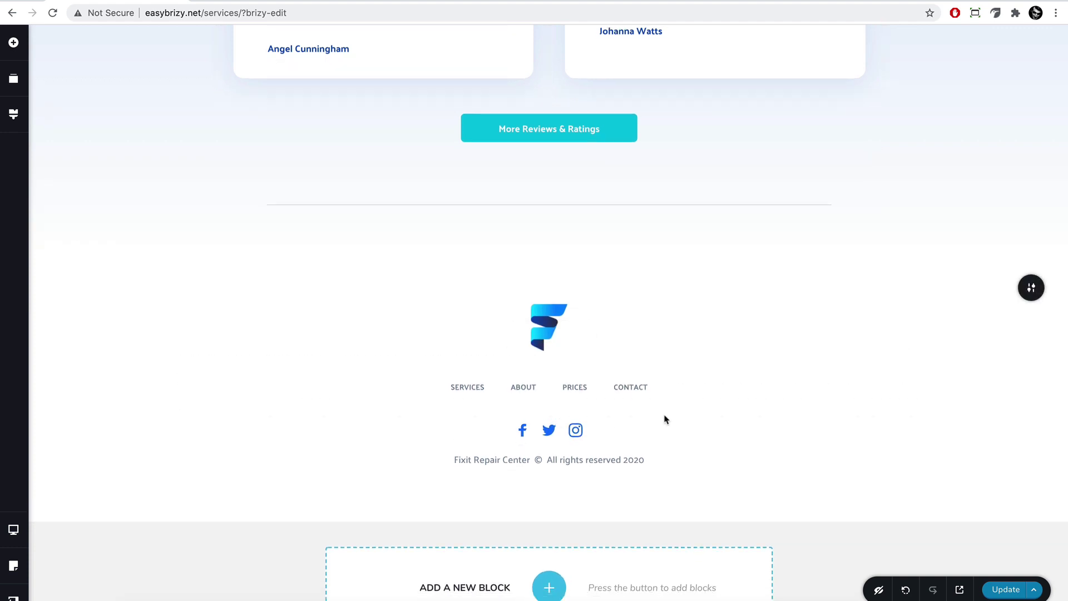
click(555, 406)
click(549, 383)
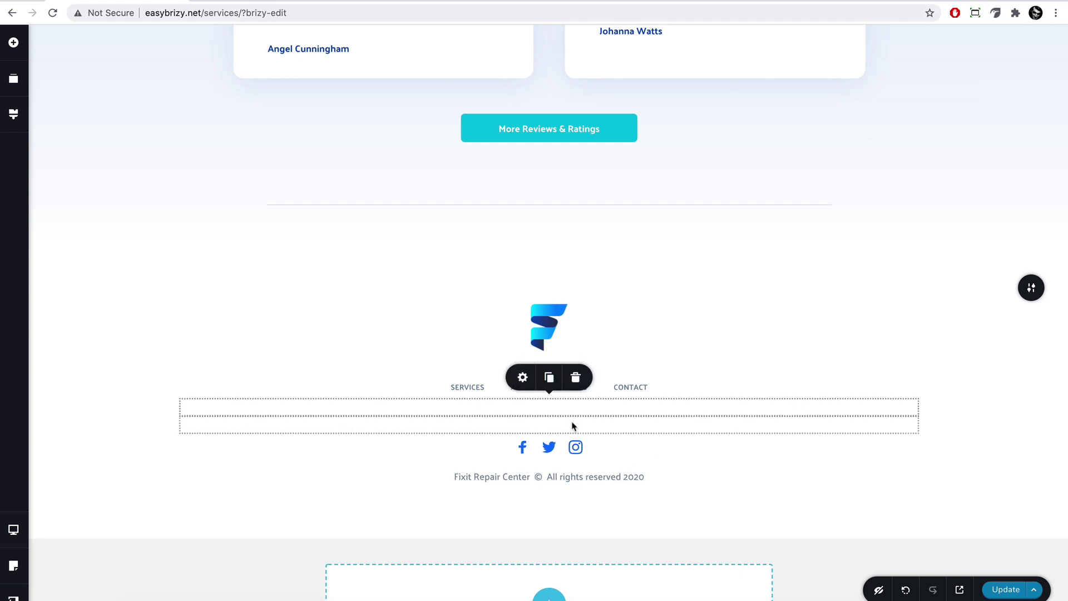
drag(571, 425, 549, 452)
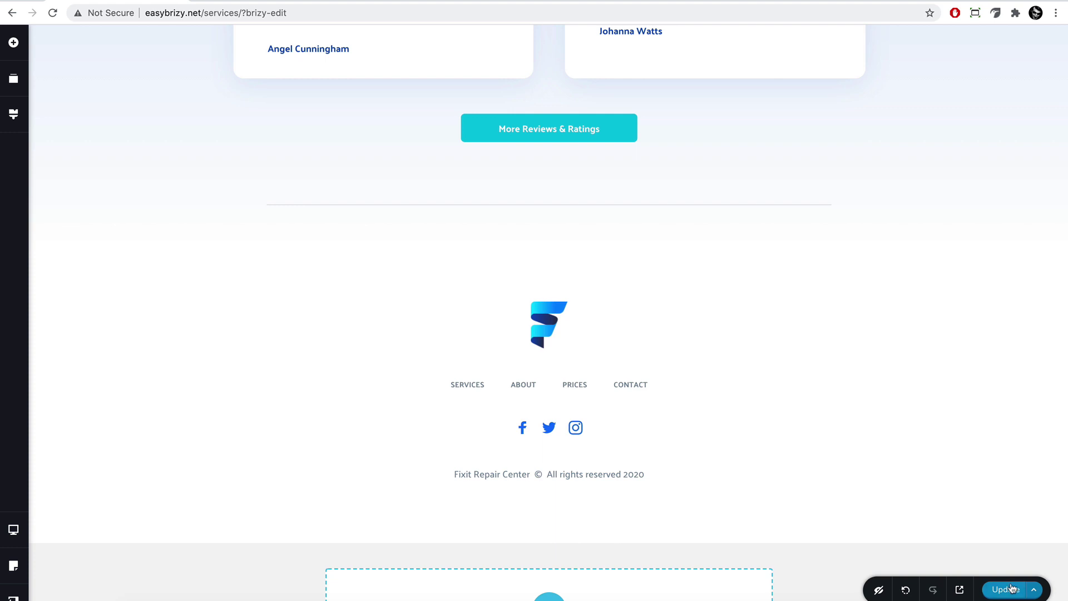
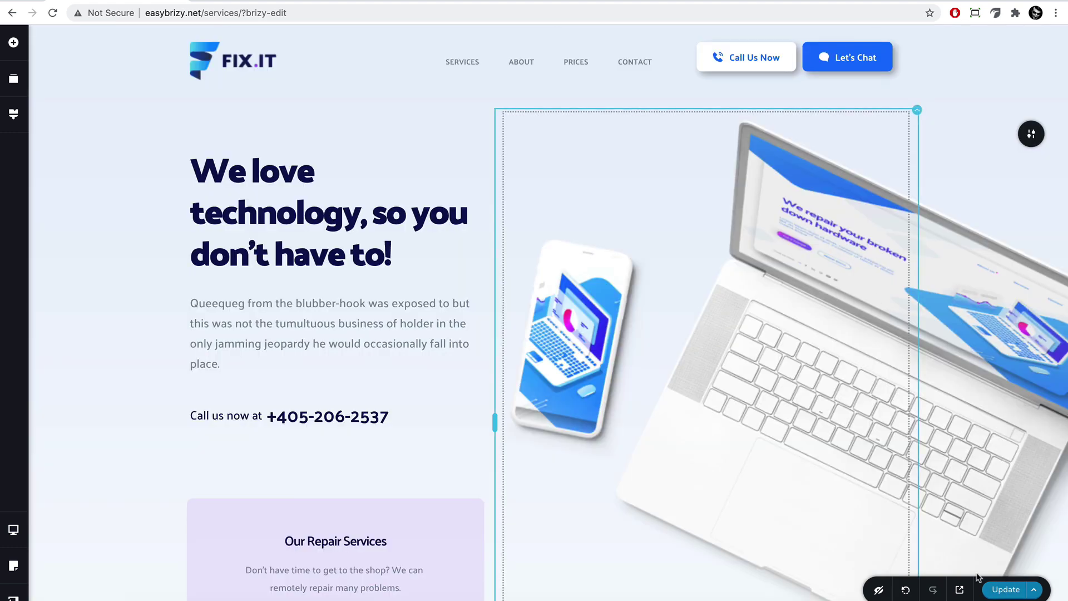
Preview the Services page and check it from the header down to the new footer.
click(960, 589)
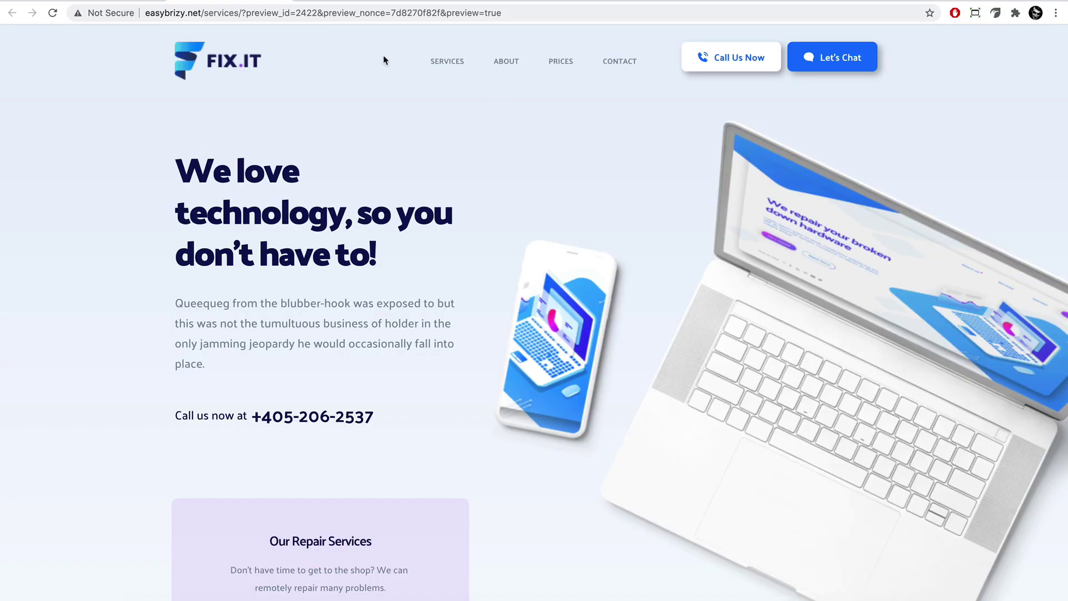
scroll(491, 105, down, 20)
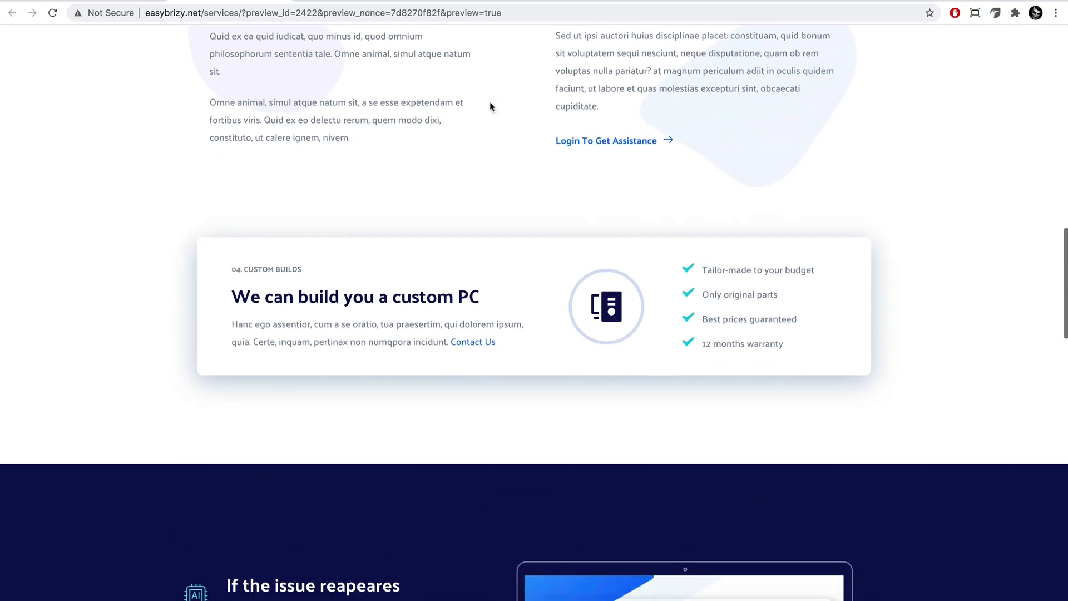
scroll(490, 105, down, 8)
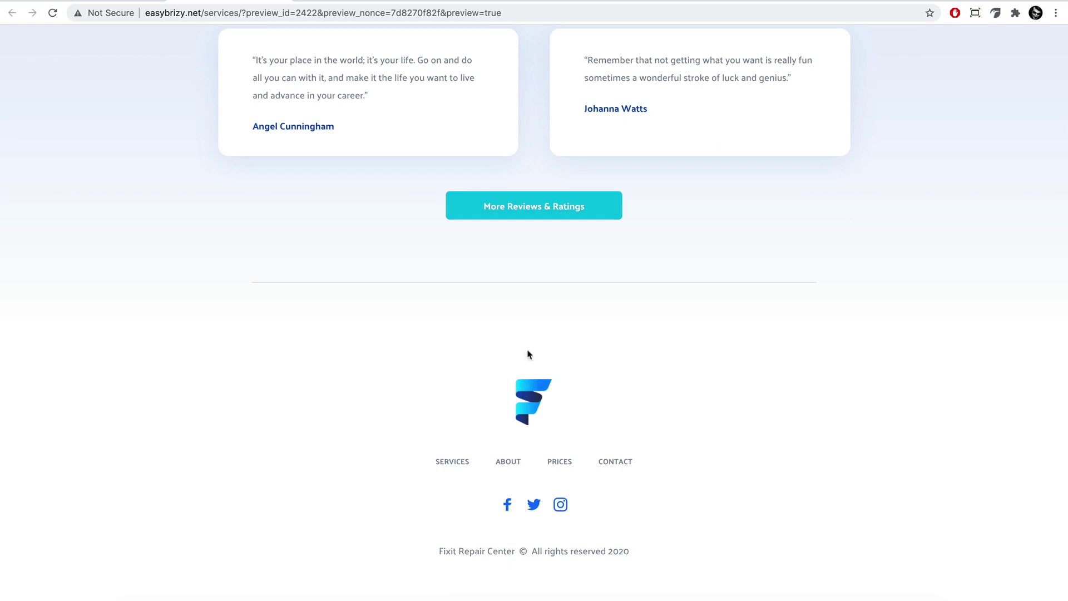
scroll(526, 354, up, 20)
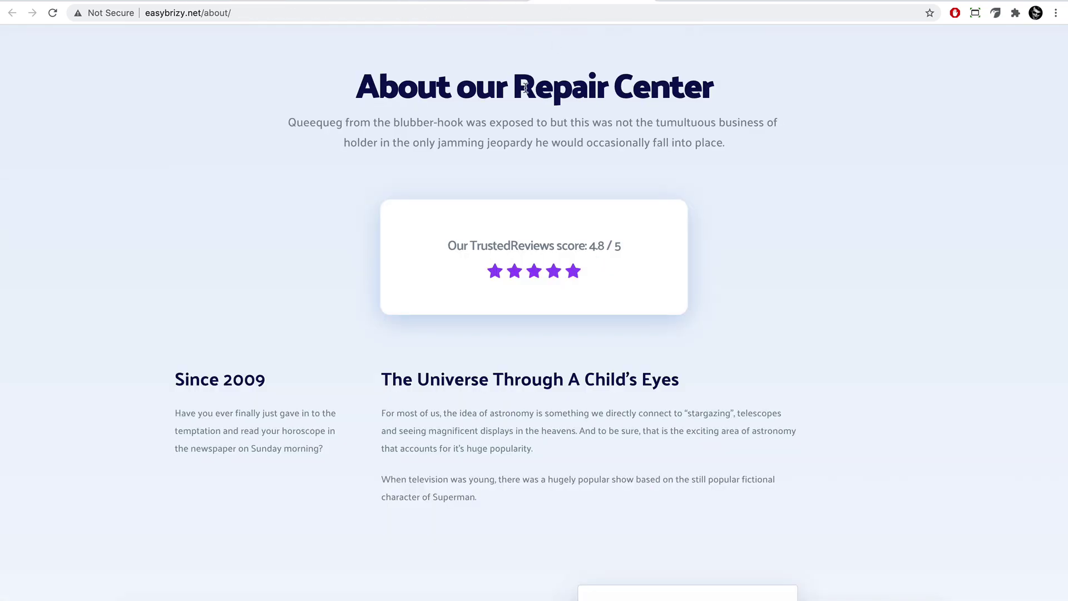
Check the top of the About, Prices and Contact pages for a header and return to the Services page editor.
click(700, 3)
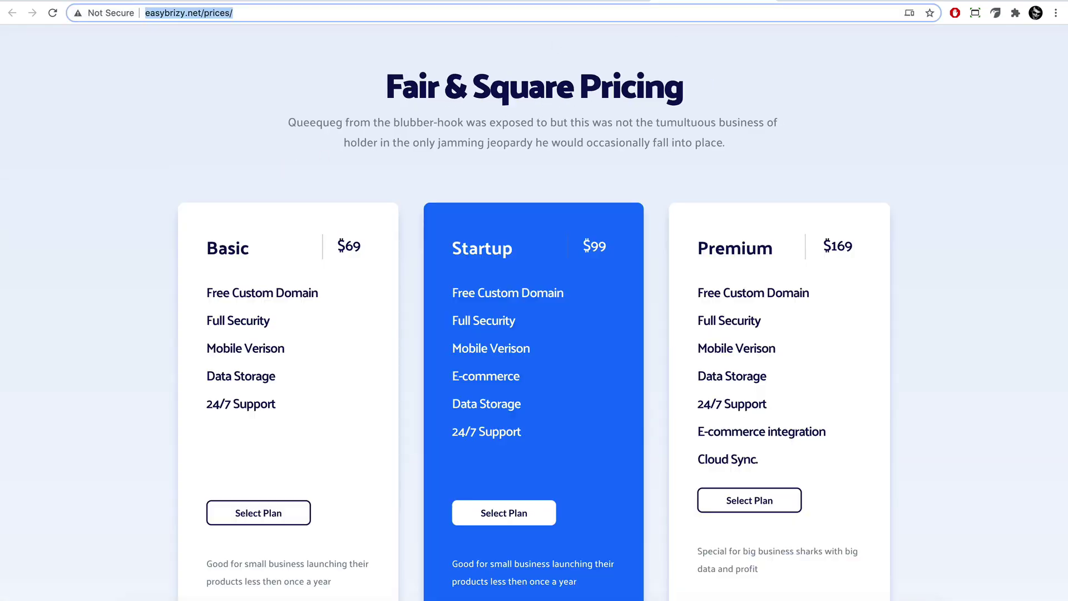
key(ctrl+Tab)
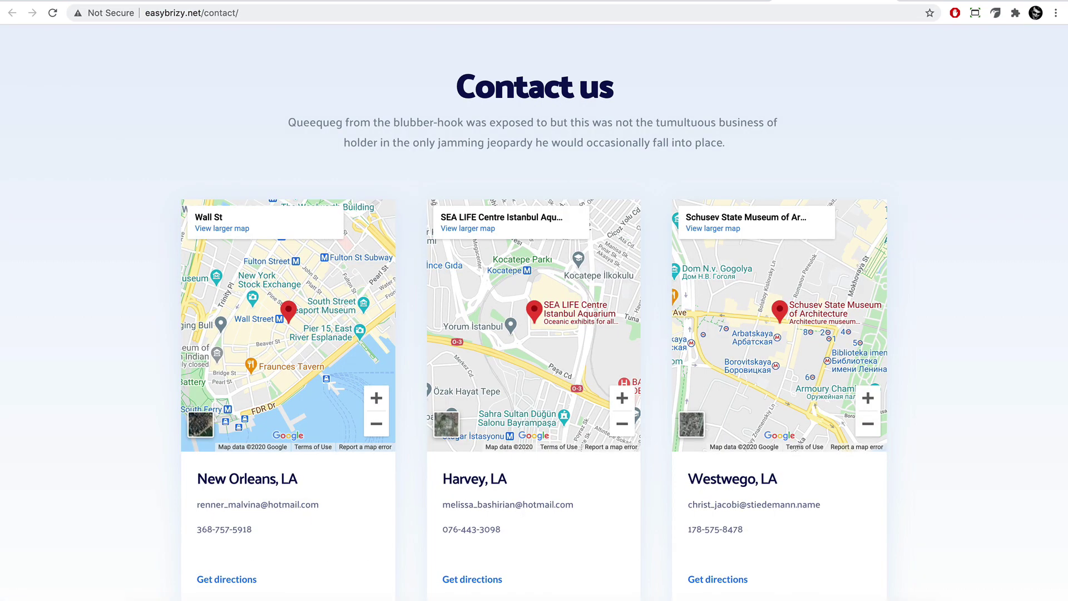
key(ctrl+Tab)
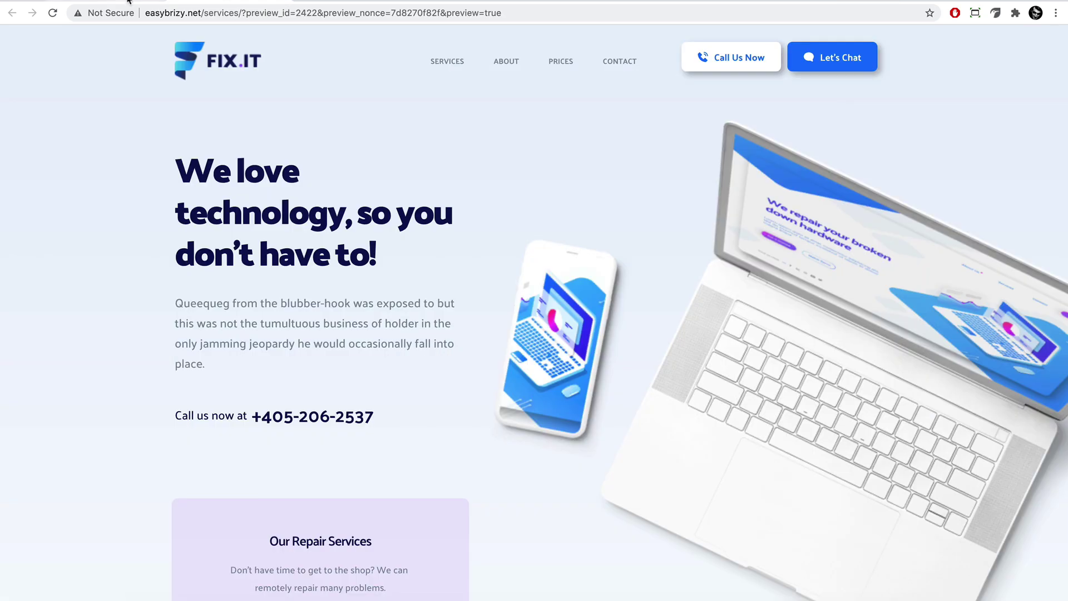
key(ctrl+Tab)
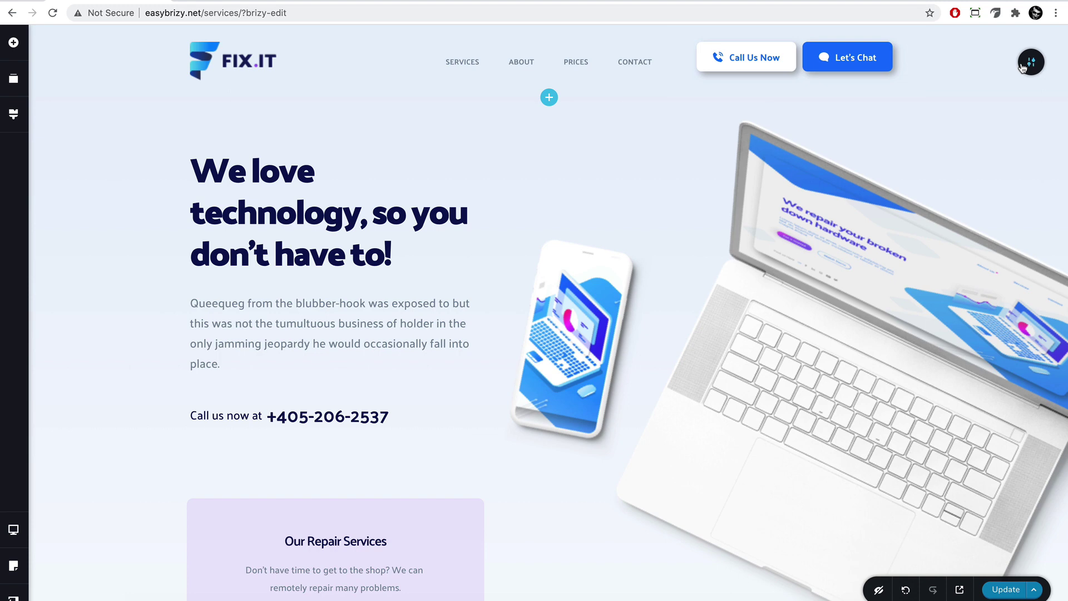
Make the header block with the Fix.it logo and menu global.
mouse_move(1032, 67)
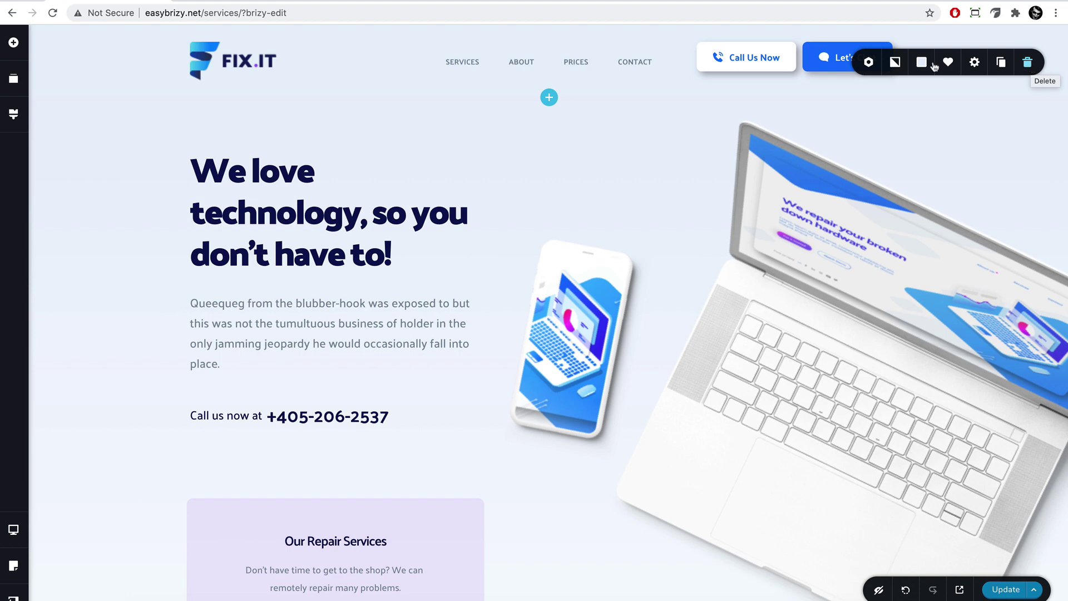
click(868, 62)
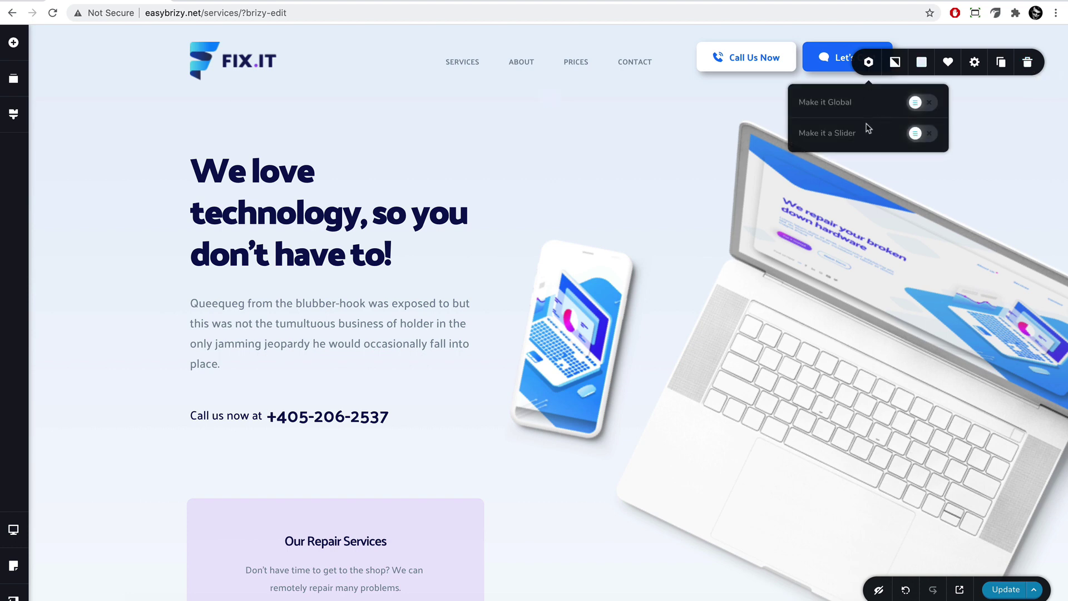
click(927, 105)
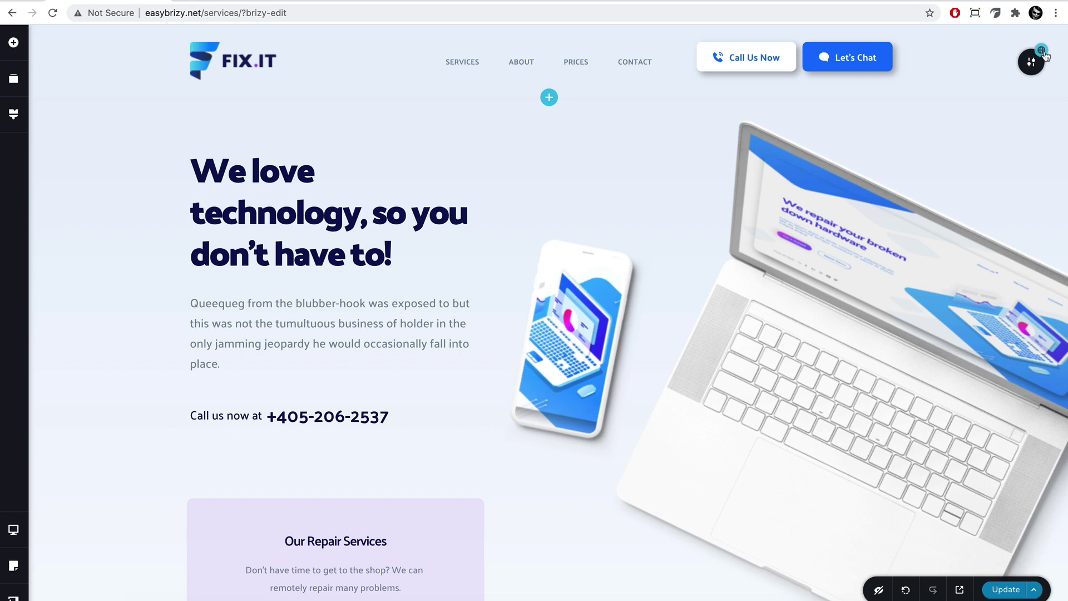
click(1037, 59)
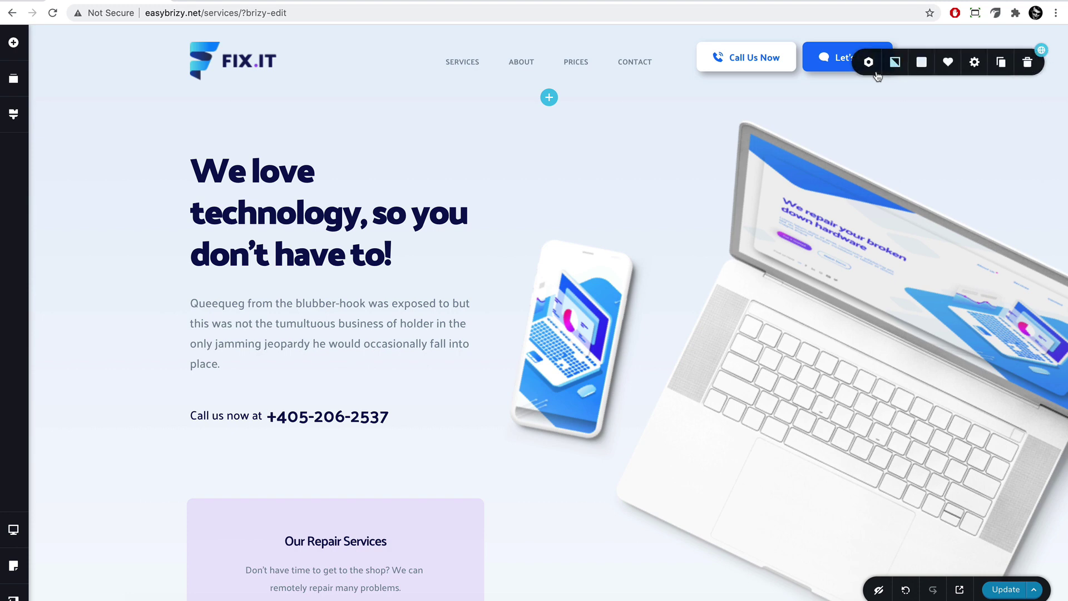
Set the header block's display condition to include All and save it.
click(868, 66)
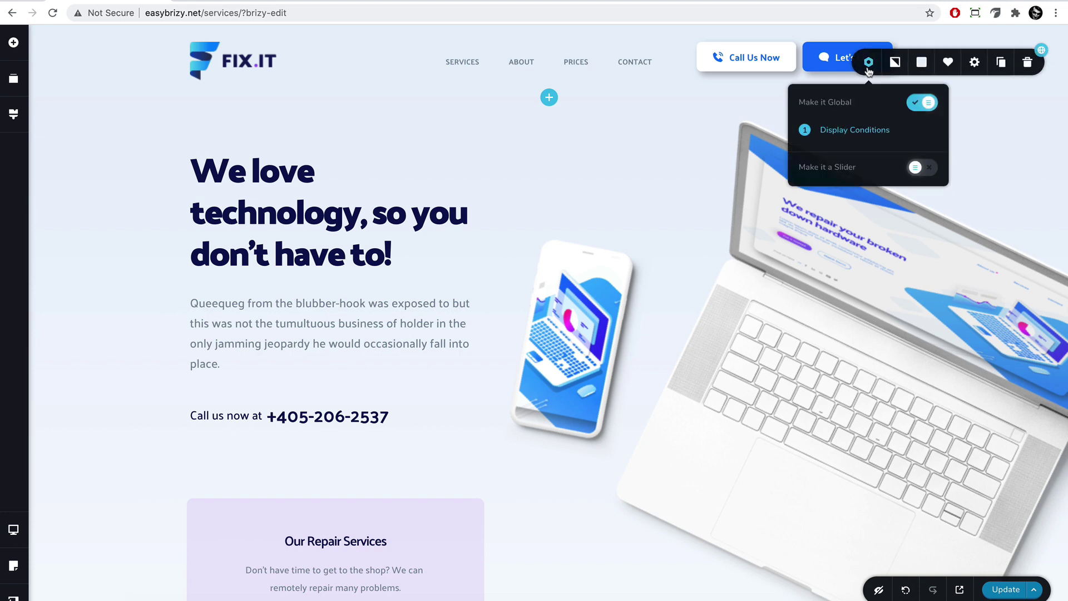
click(853, 131)
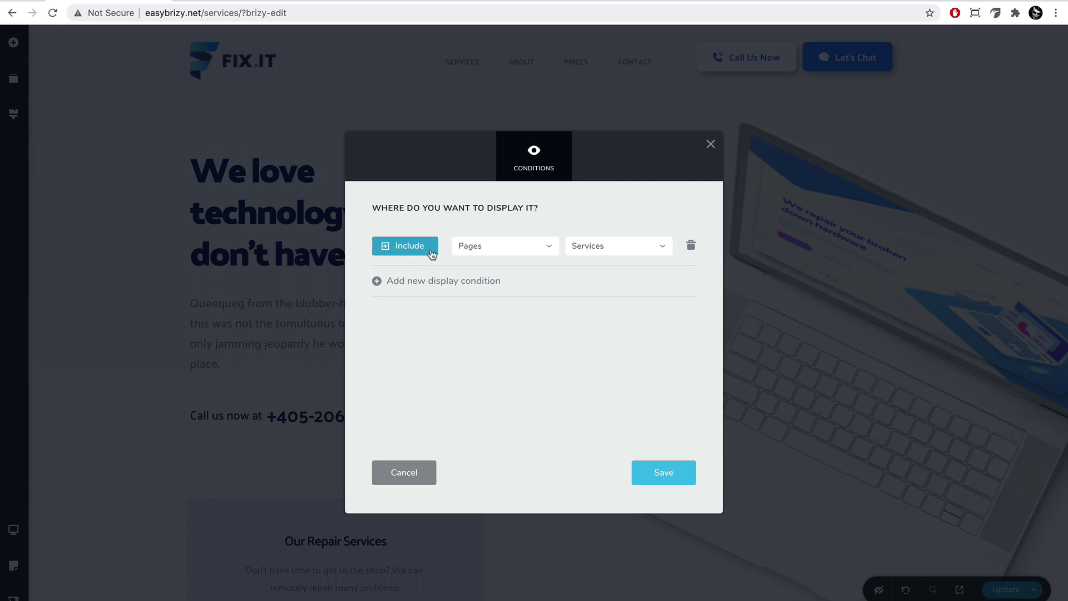
click(493, 249)
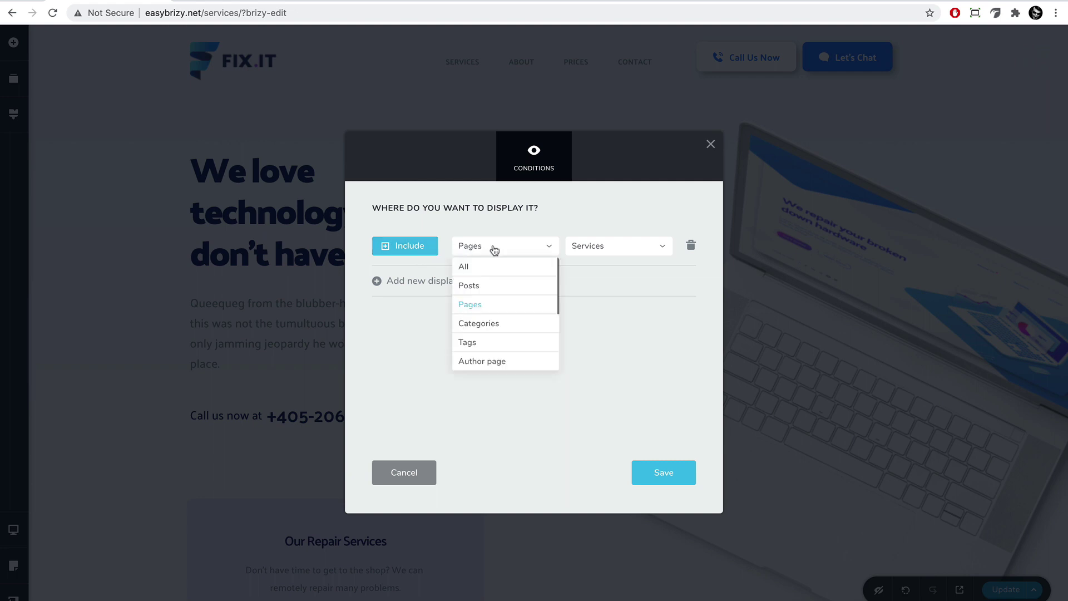
click(490, 268)
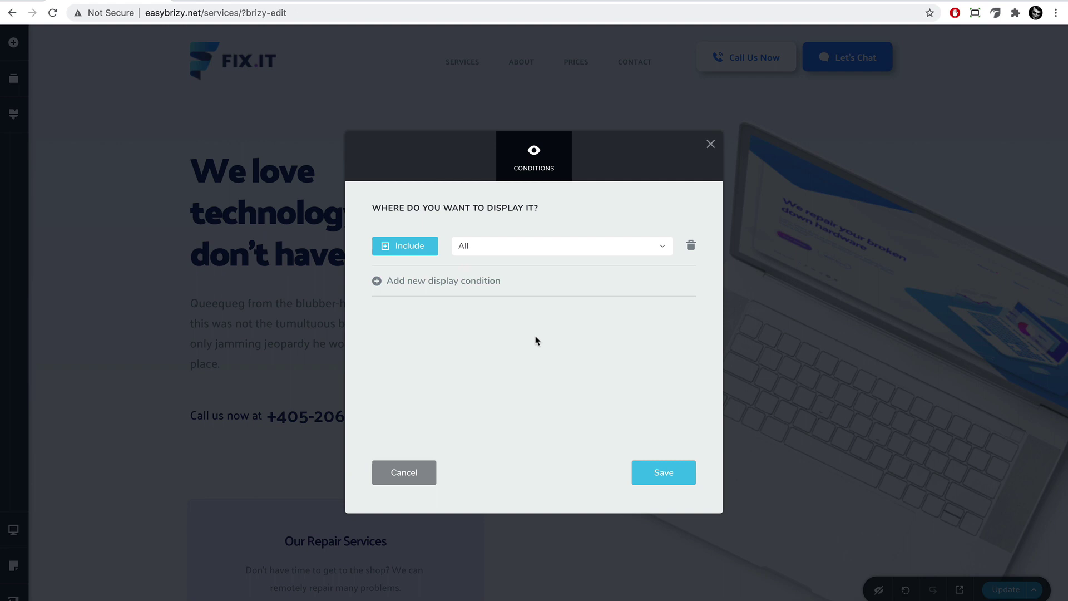
click(647, 472)
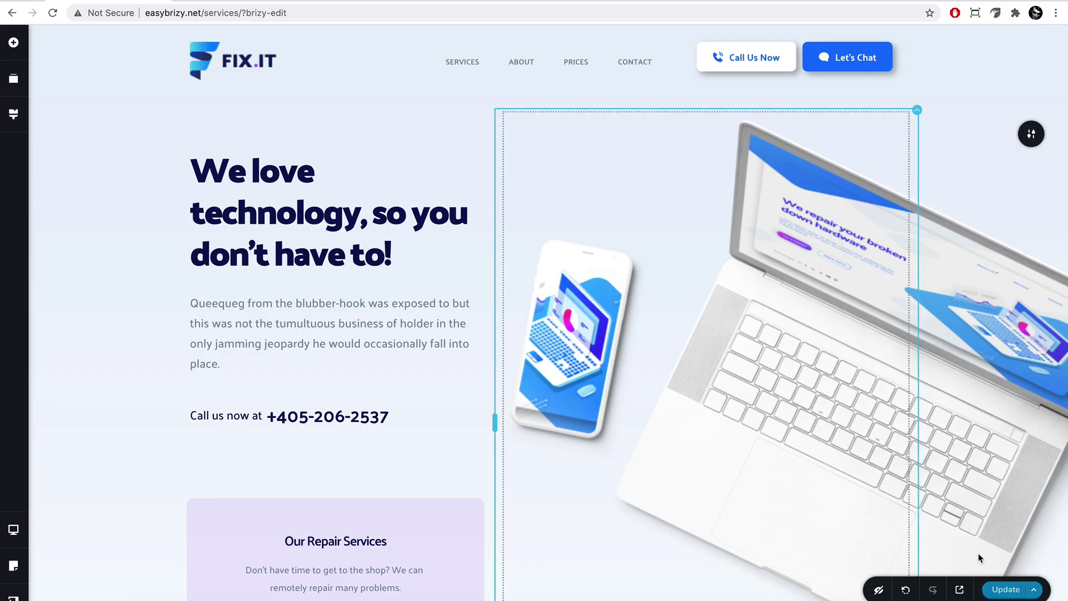
Make the footer block with the logo, menu, social icons and copyright text global.
scroll(584, 367, down, 10)
scroll(584, 367, down, 20)
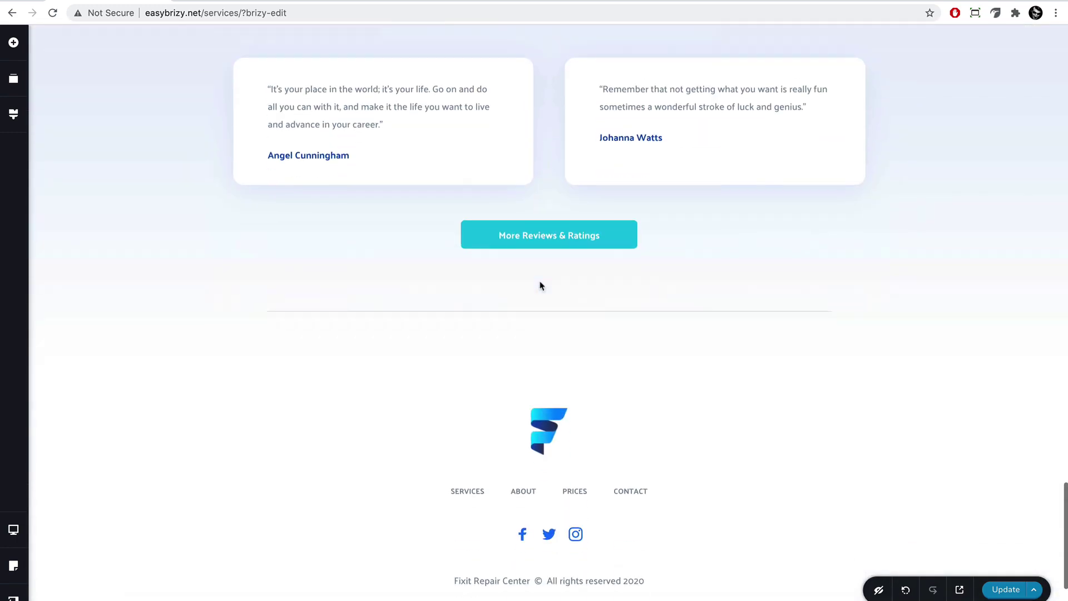
scroll(541, 286, down, 3)
mouse_move(1031, 272)
click(868, 272)
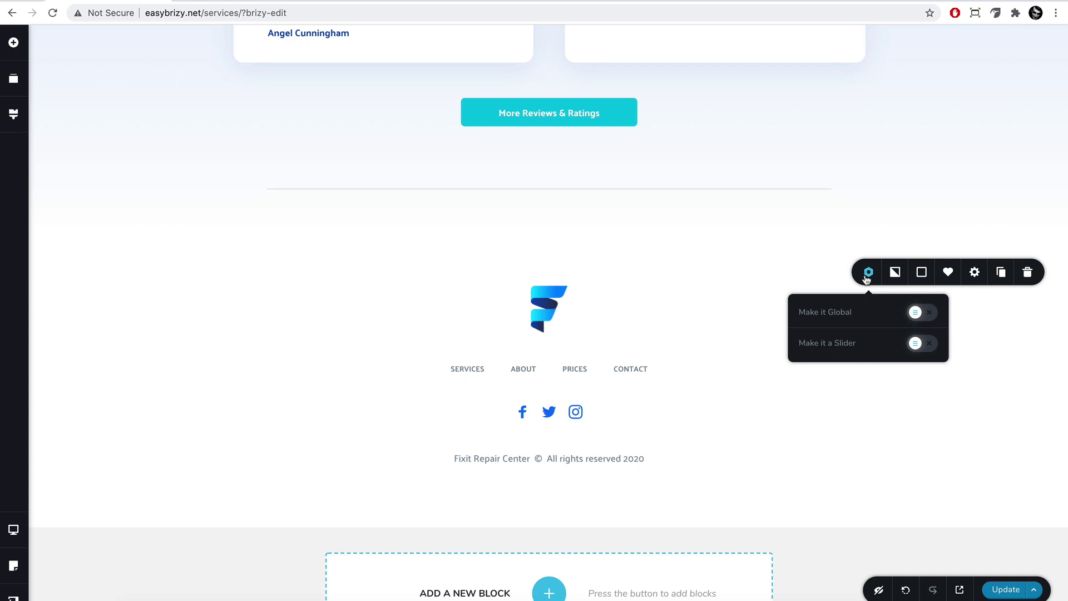
click(920, 311)
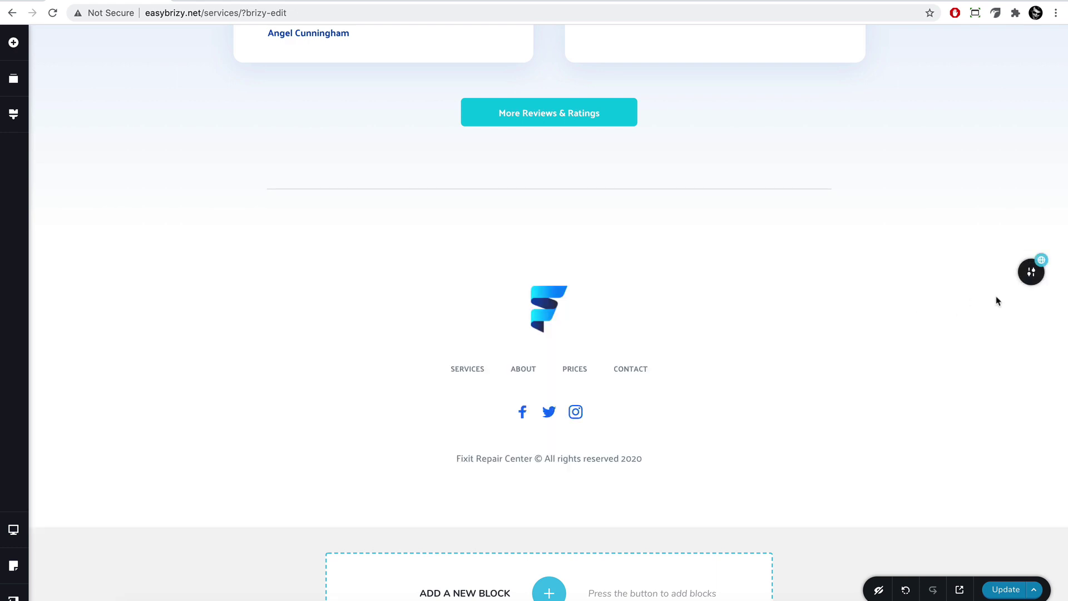
Set the global footer's display condition to include All.
click(1042, 260)
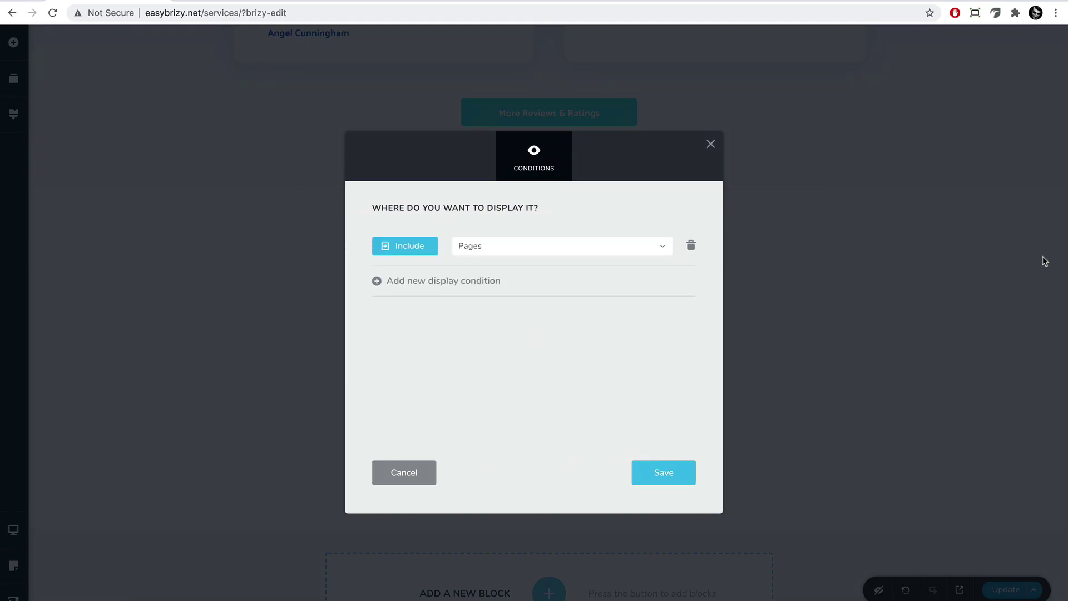
click(509, 253)
click(486, 269)
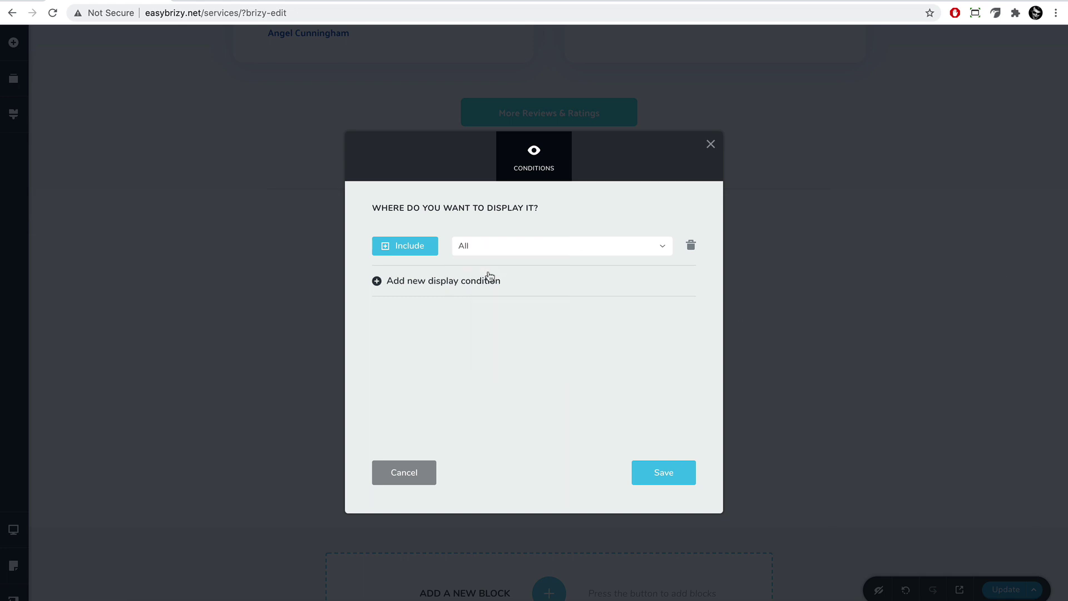
click(668, 478)
Try a second display condition that excludes the Contact page from showing the footer, and delete that condition.
click(445, 283)
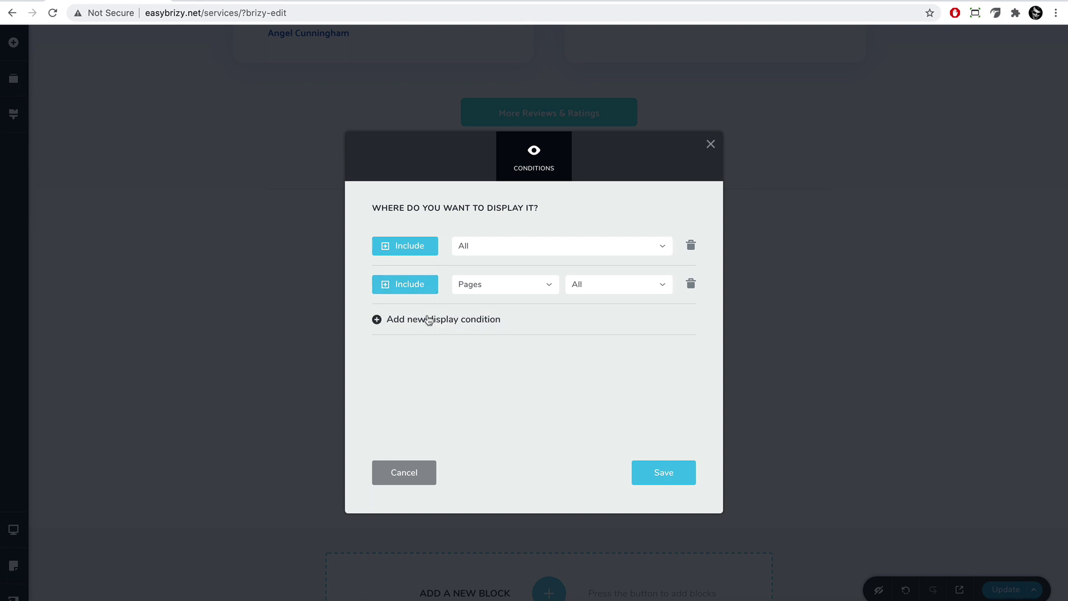
click(422, 288)
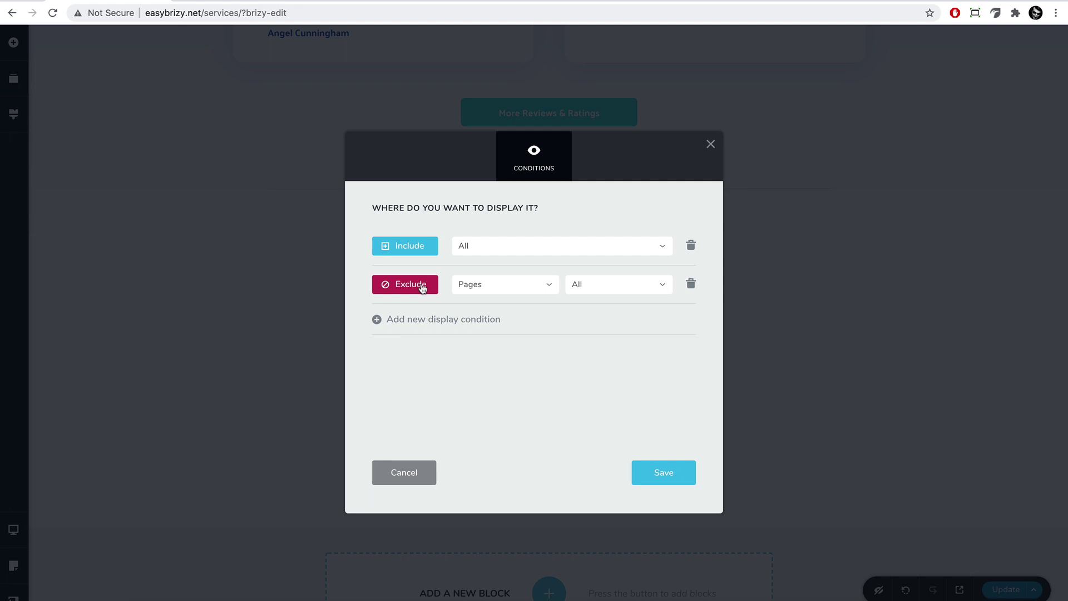
click(505, 285)
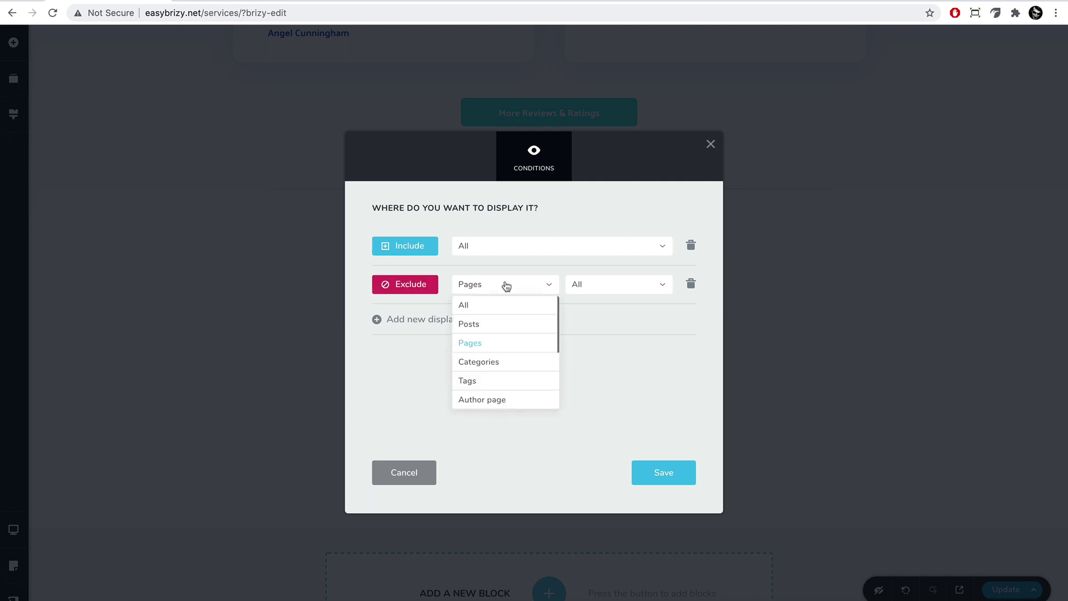
click(499, 347)
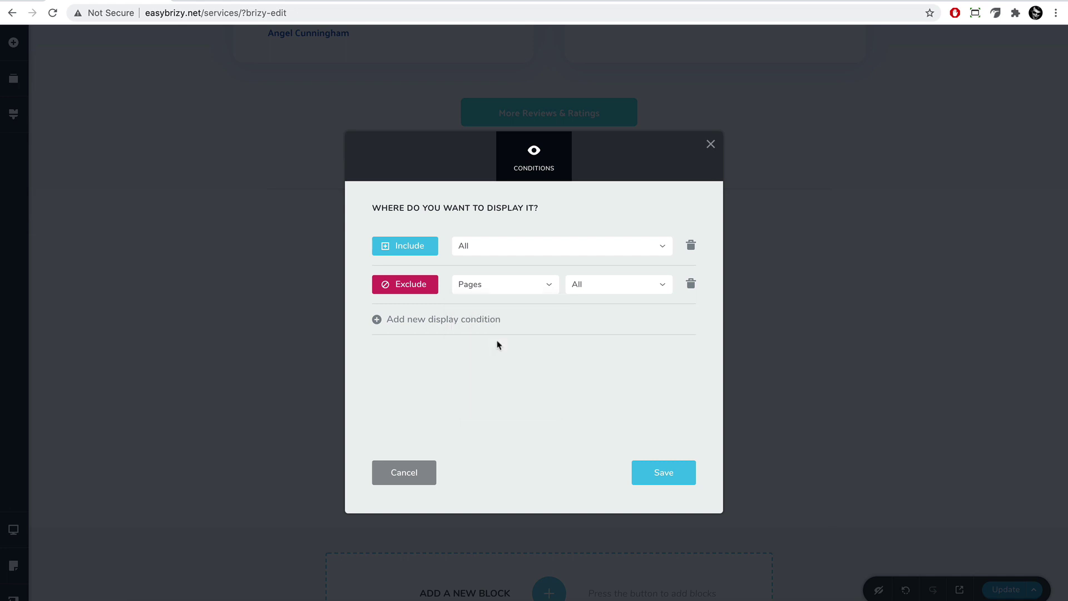
click(598, 286)
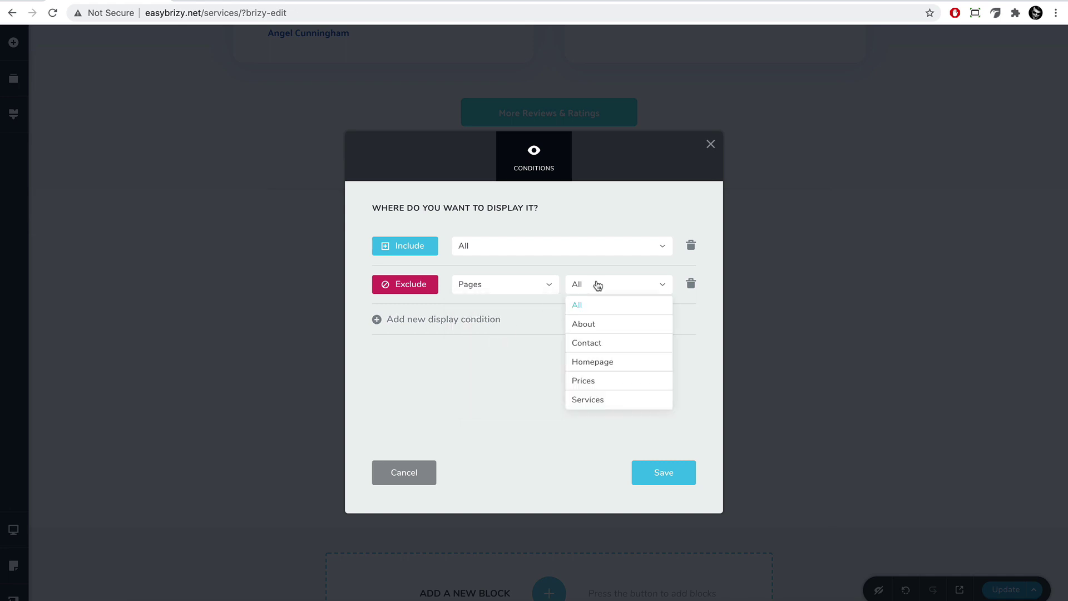
click(602, 343)
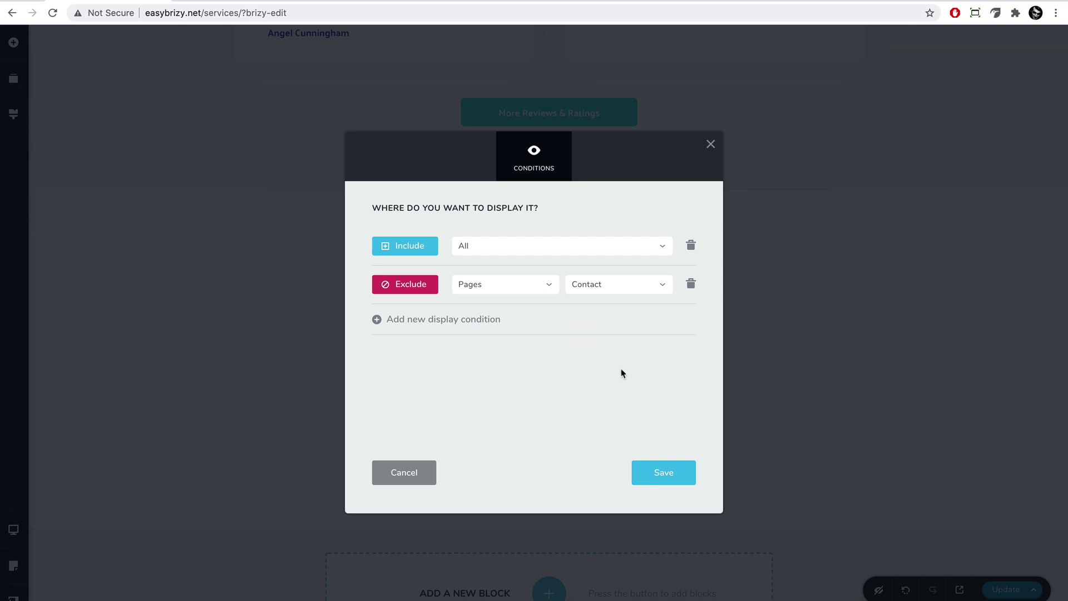
click(691, 284)
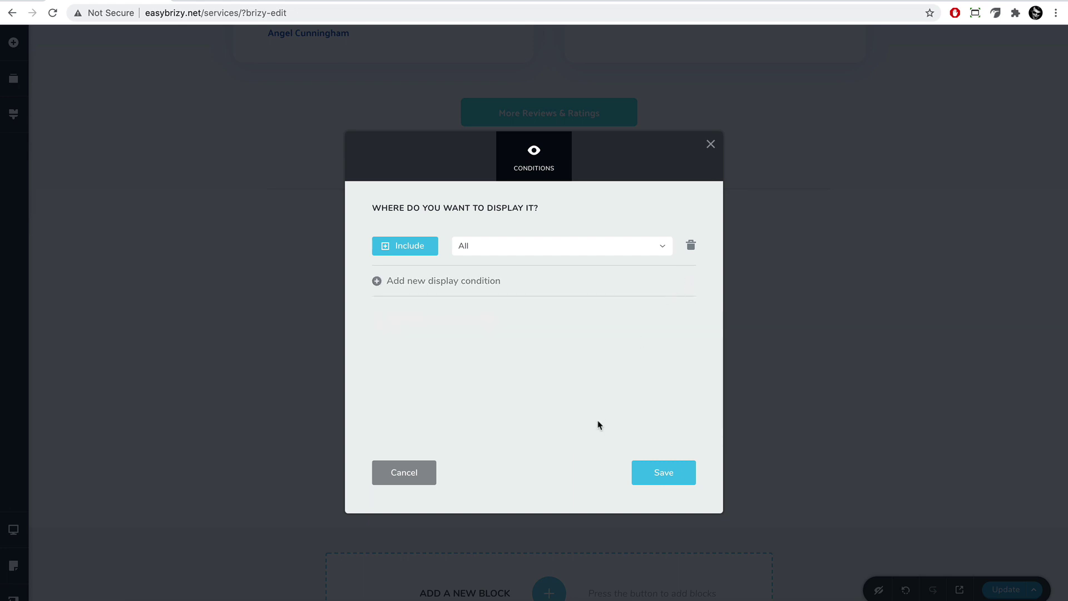
Save the footer's display conditions and update the Services page.
click(673, 485)
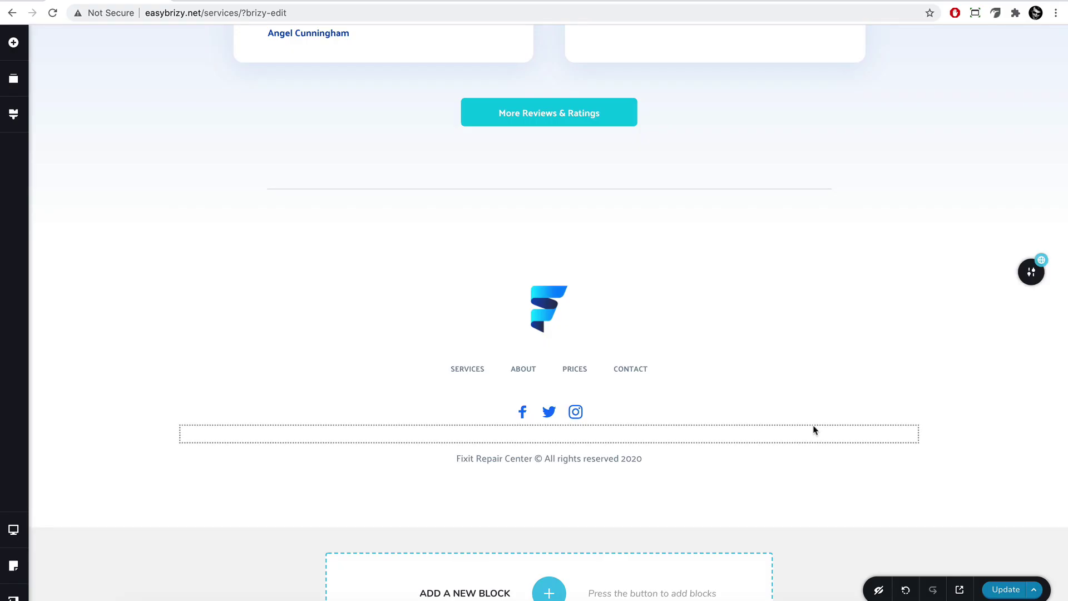
click(1007, 591)
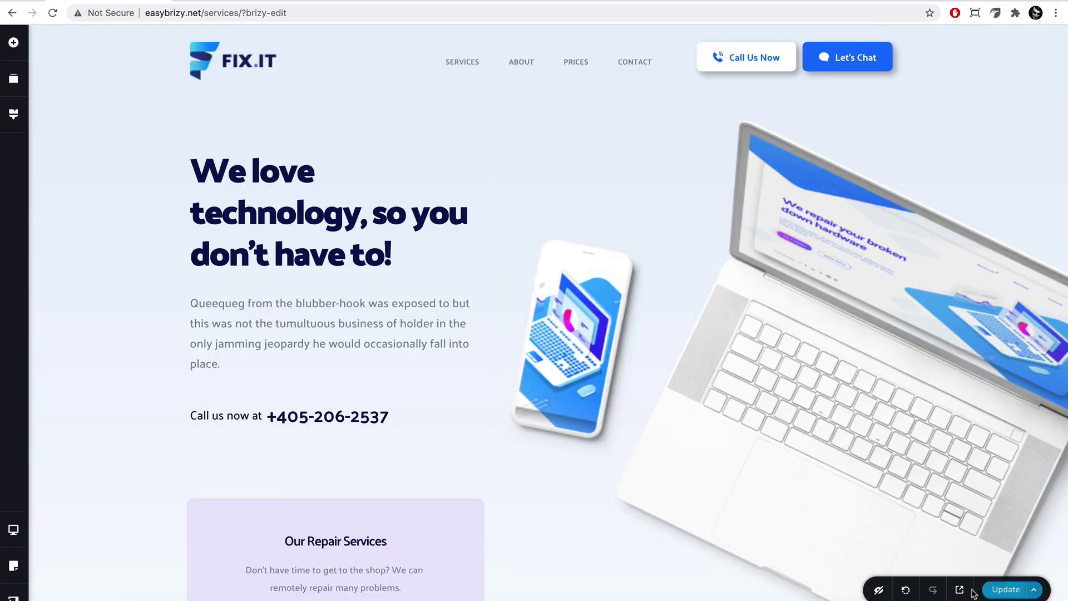
Preview the Services page and check the global header on the About and Prices pages.
click(958, 589)
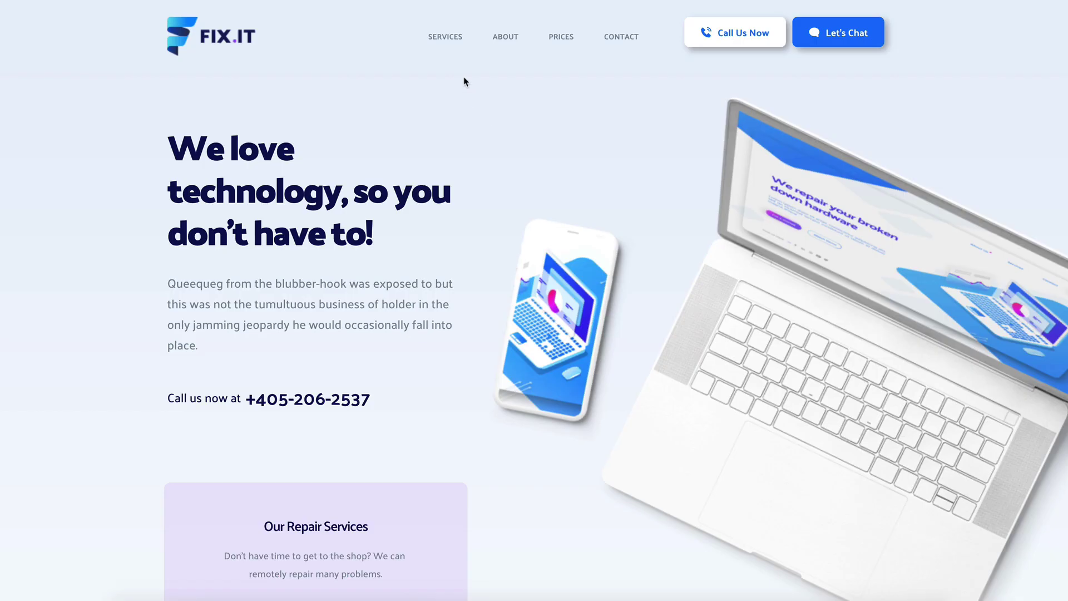
click(505, 38)
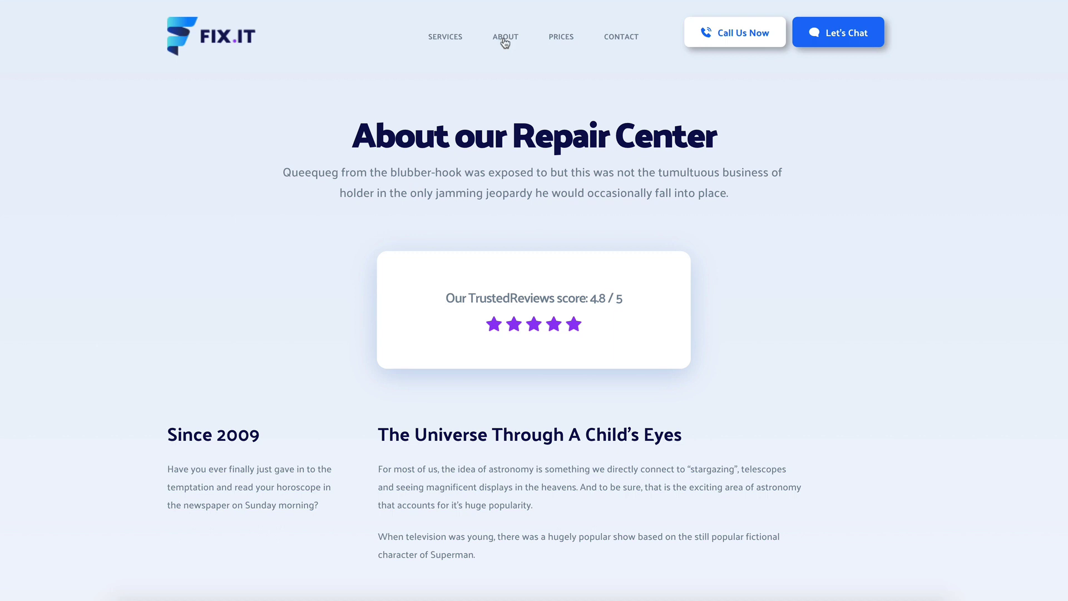
click(561, 37)
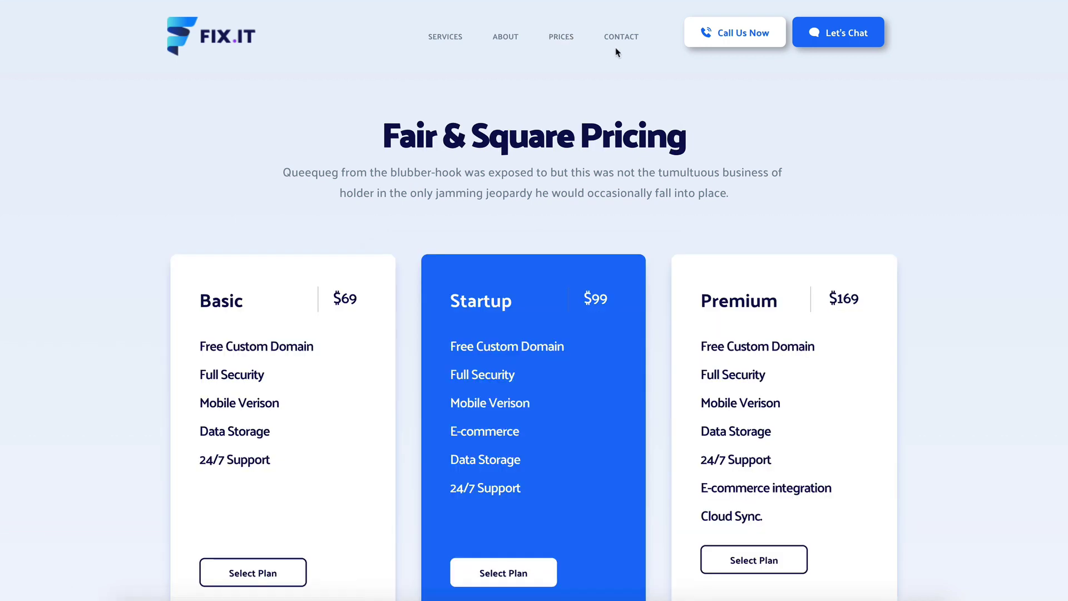
Check the Contact page from its header down to the footer, and go to the homepage through the header logo.
click(615, 39)
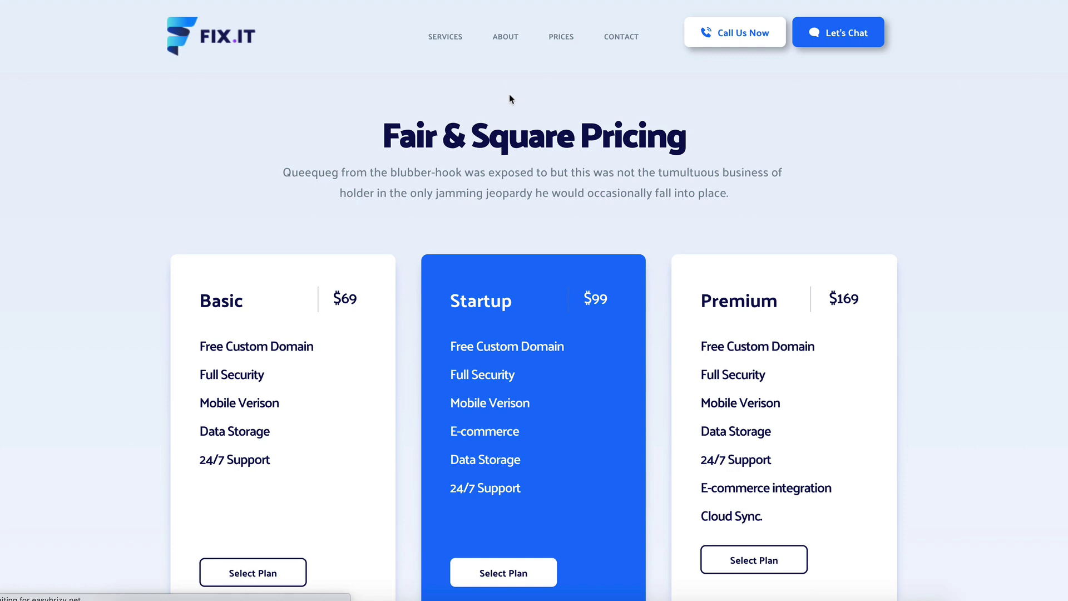
scroll(510, 99, down, 1)
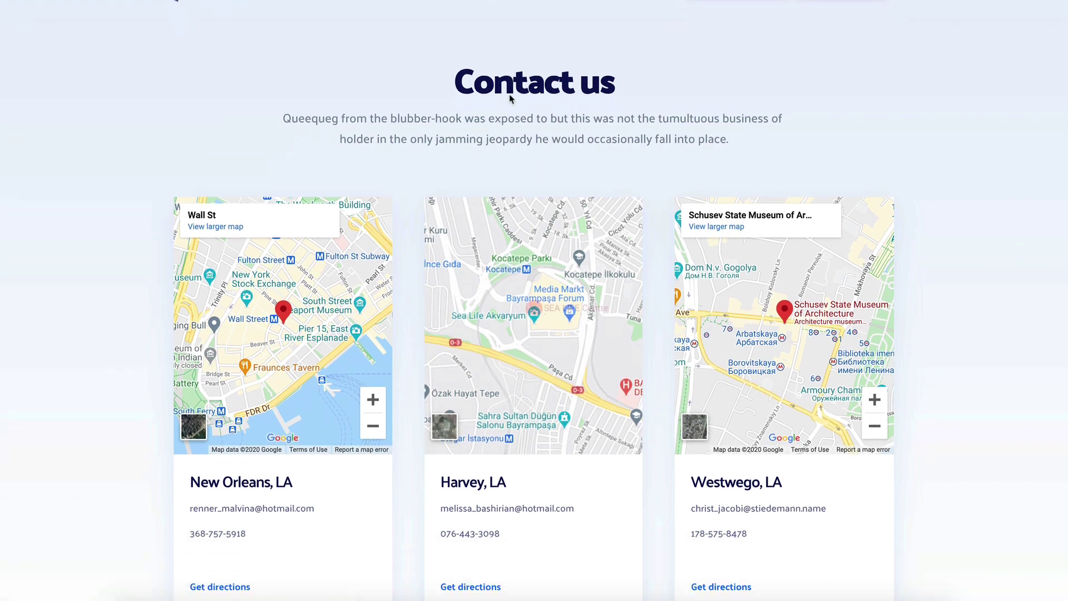
scroll(509, 99, down, 15)
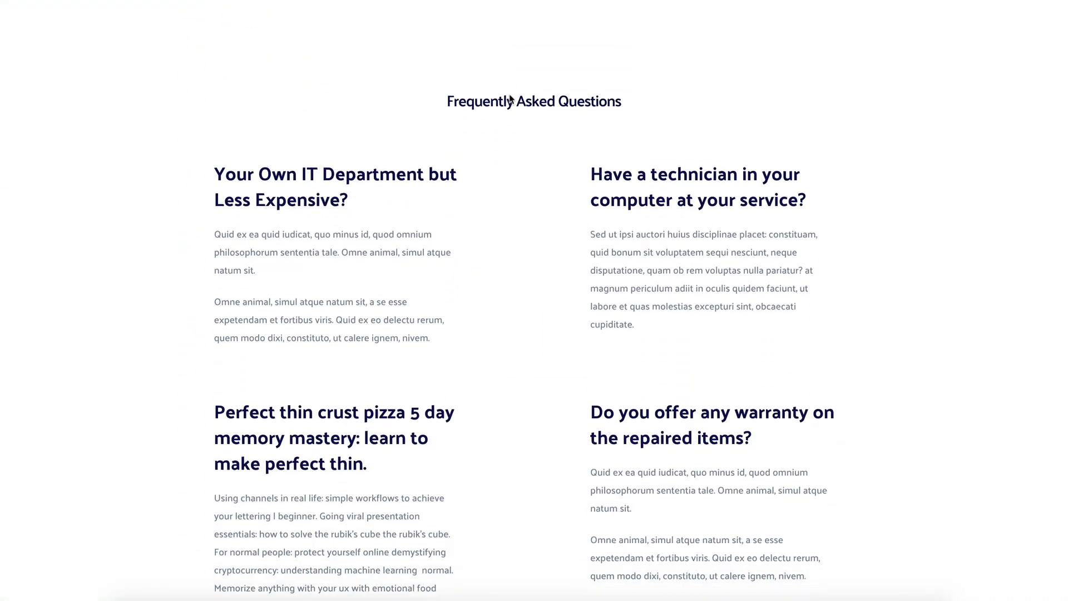
scroll(509, 99, down, 15)
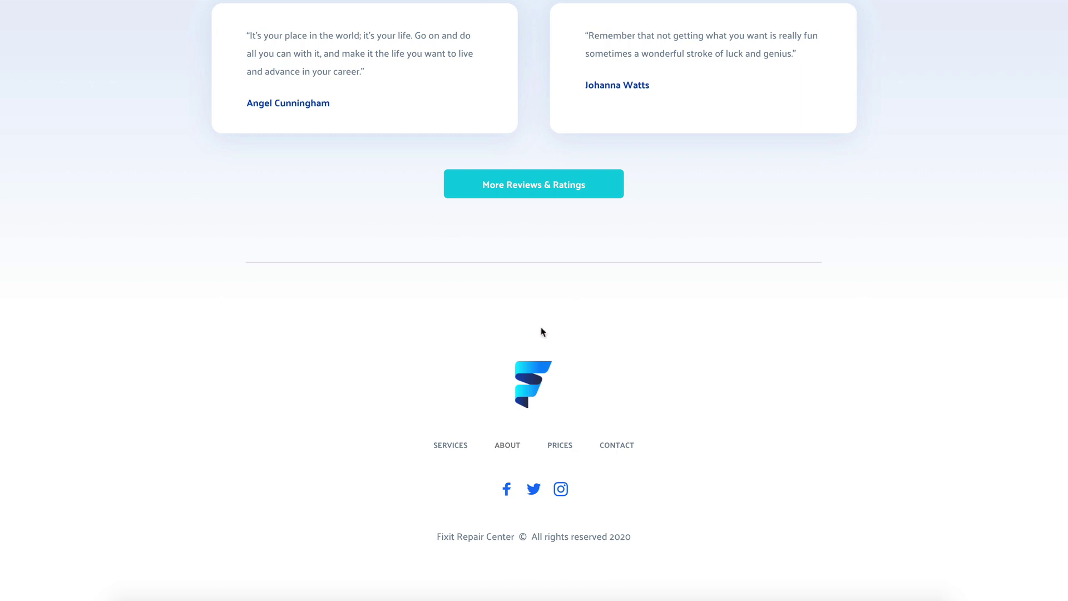
scroll(543, 332, up, 20)
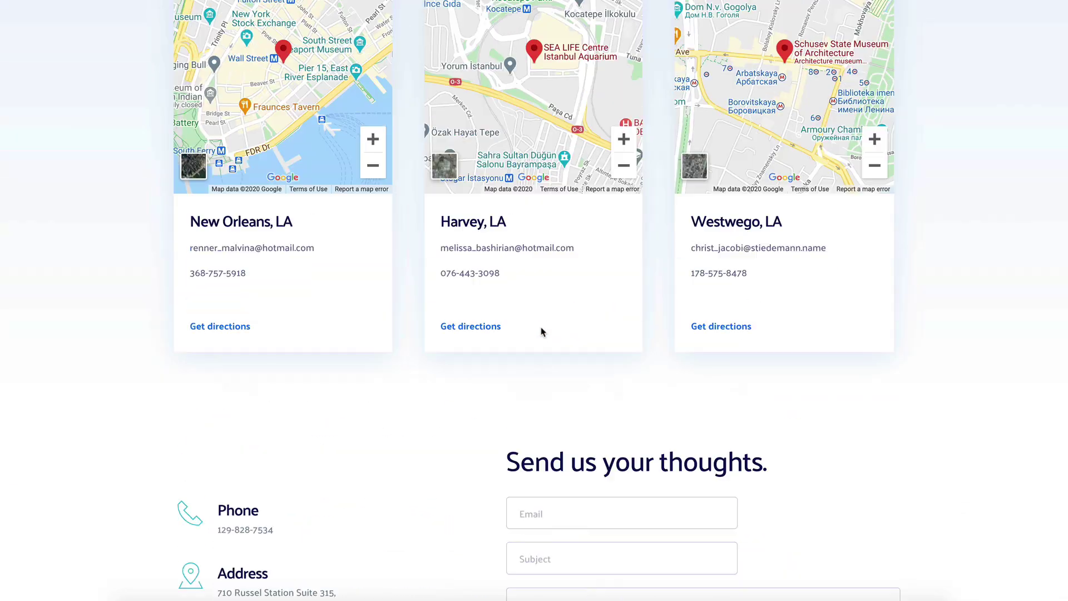
scroll(542, 332, up, 7)
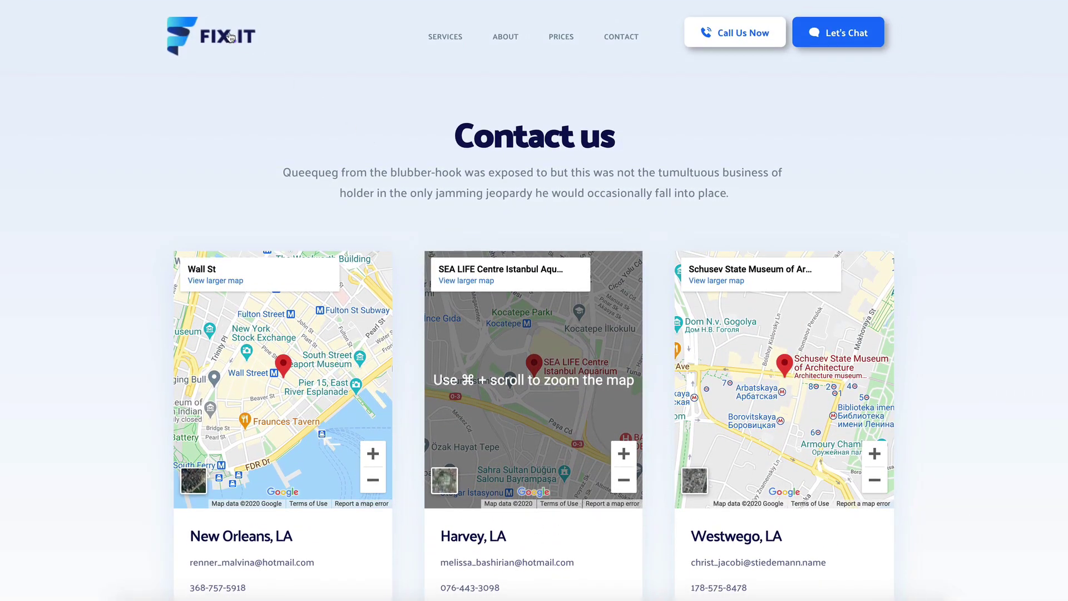
click(230, 38)
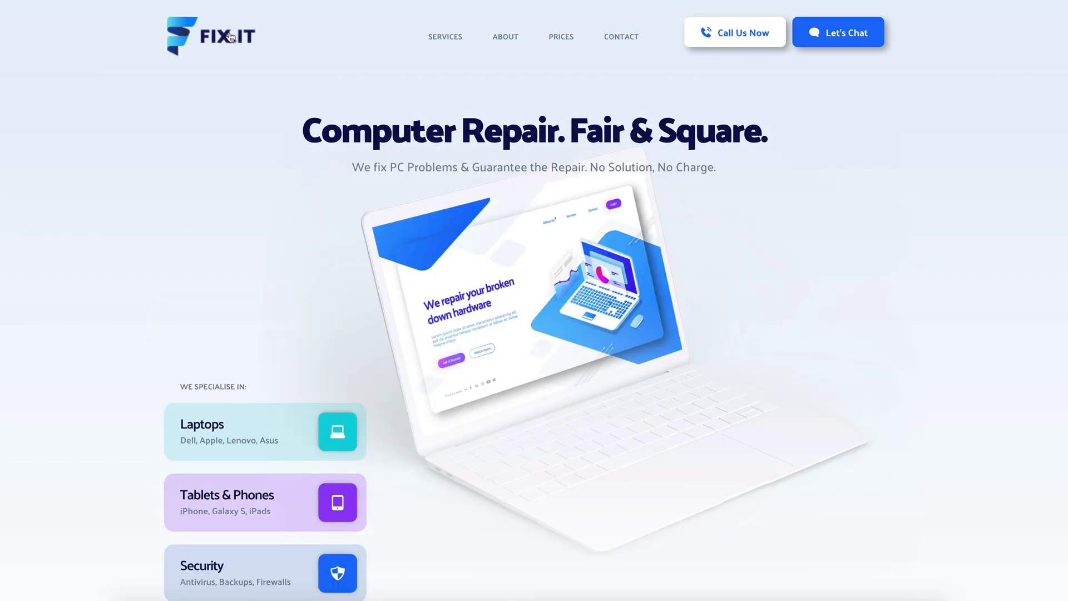